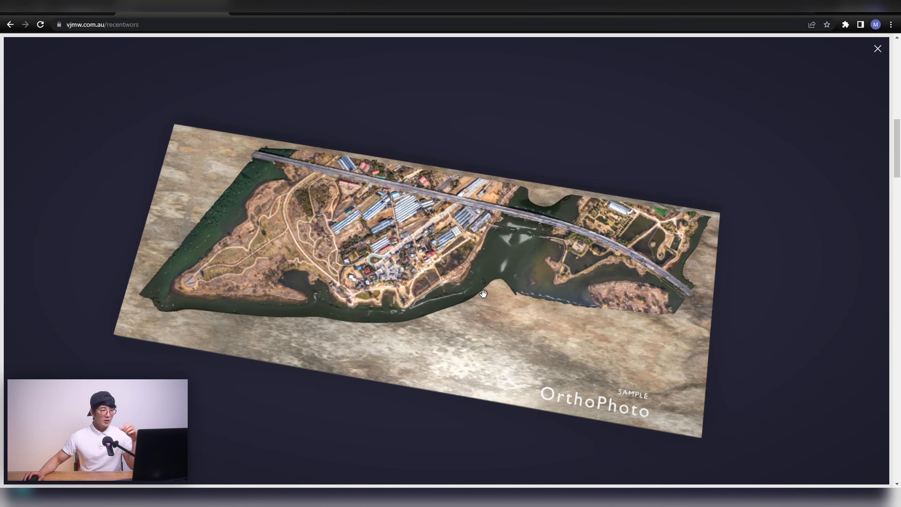
Examine the OrthoPhoto sample 3D model from different distances and angles, including a low oblique view.
{"action": "scroll", "coordinate": [483, 293], "scroll_direction": "up", "scroll_amount": 3}
{"action": "scroll", "coordinate": [538, 317], "scroll_direction": "down", "scroll_amount": 3}
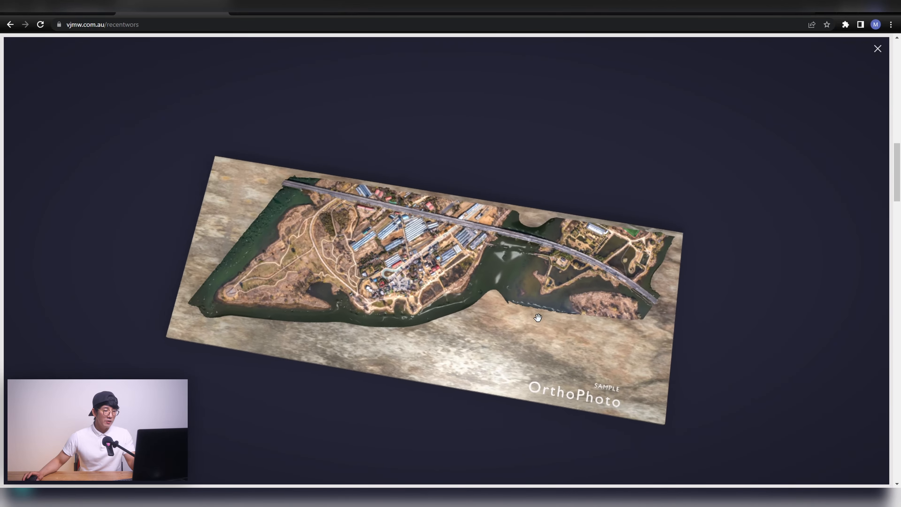
{"action": "left_click_drag", "start_coordinate": [397, 439], "coordinate": [508, 278]}
{"action": "right_click_drag", "start_coordinate": [535, 271], "coordinate": [496, 271]}
{"action": "scroll", "coordinate": [496, 271], "scroll_direction": "up", "scroll_amount": 3}
{"action": "left_click_drag", "start_coordinate": [455, 228], "coordinate": [454, 100]}
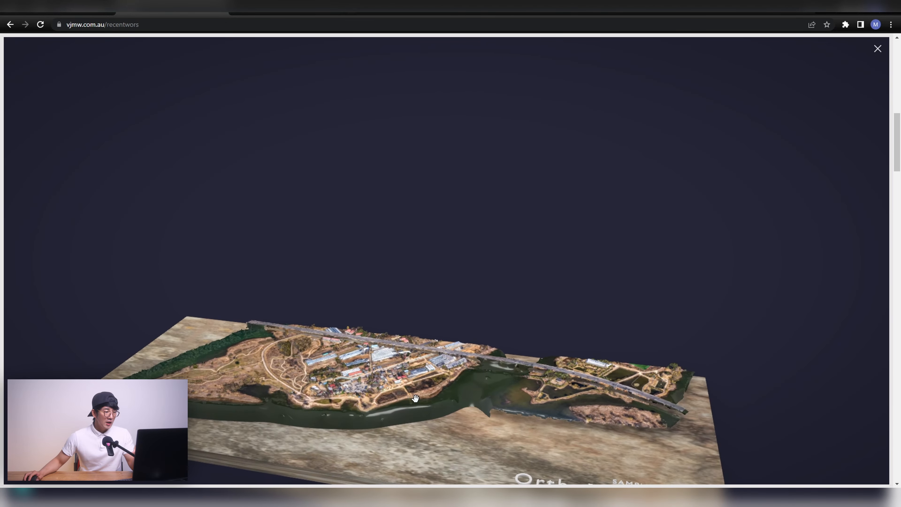
{"action": "scroll", "coordinate": [416, 399], "scroll_direction": "up", "scroll_amount": 5}
{"action": "scroll", "coordinate": [416, 398], "scroll_direction": "down", "scroll_amount": 3}
{"action": "left_click_drag", "start_coordinate": [522, 351], "coordinate": [516, 291]}
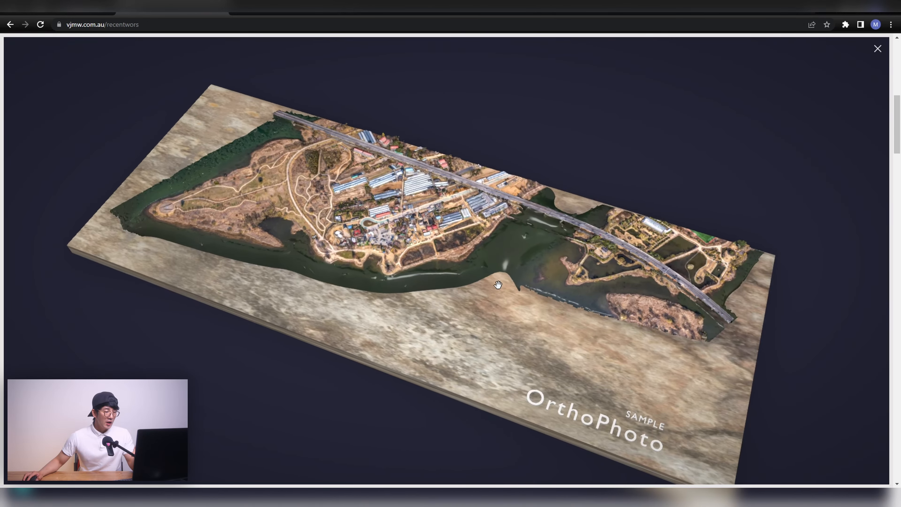
{"action": "scroll", "coordinate": [494, 285], "scroll_direction": "down", "scroll_amount": 4}
{"action": "scroll", "coordinate": [492, 286], "scroll_direction": "down", "scroll_amount": 2}
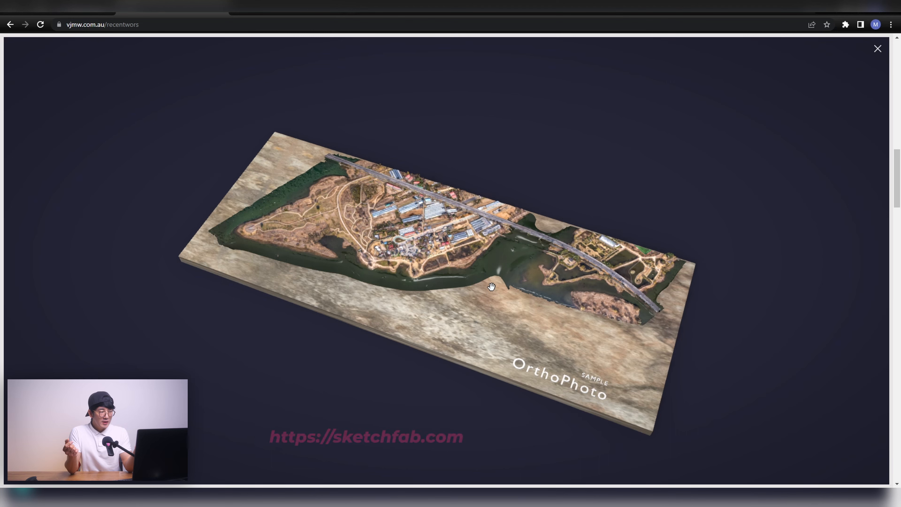
{"action": "left_click_drag", "start_coordinate": [504, 206], "coordinate": [551, 311]}
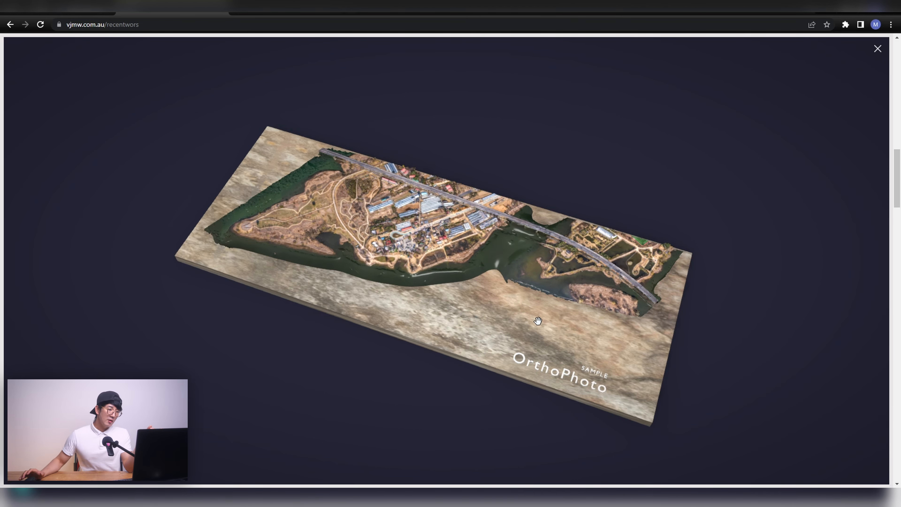
{"action": "left_click_drag", "start_coordinate": [538, 321], "coordinate": [516, 333]}
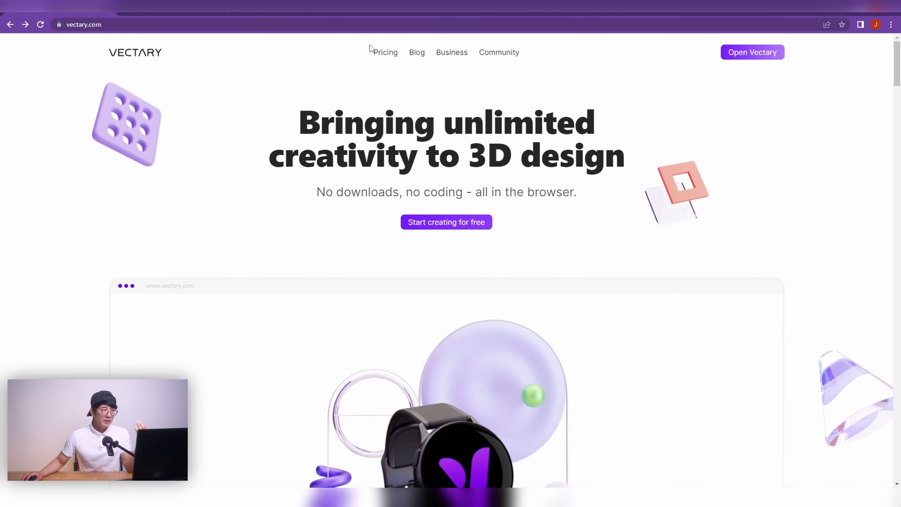
Open Vectary's pricing page and review the free features and the Starter, Pro, Business and Enterprise plans.
{"action": "left_click", "coordinate": [386, 53]}
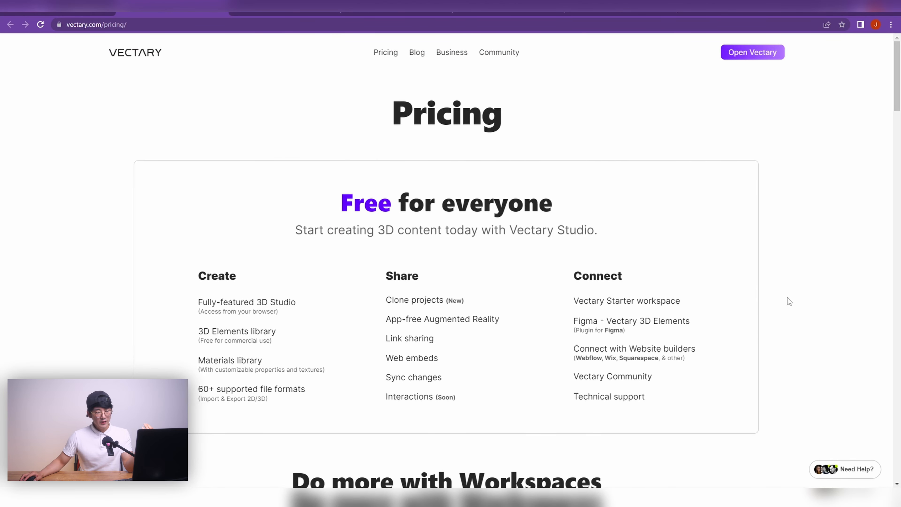
{"action": "scroll", "coordinate": [788, 301], "scroll_direction": "down", "scroll_amount": 4}
{"action": "scroll", "coordinate": [784, 297], "scroll_direction": "down", "scroll_amount": 12}
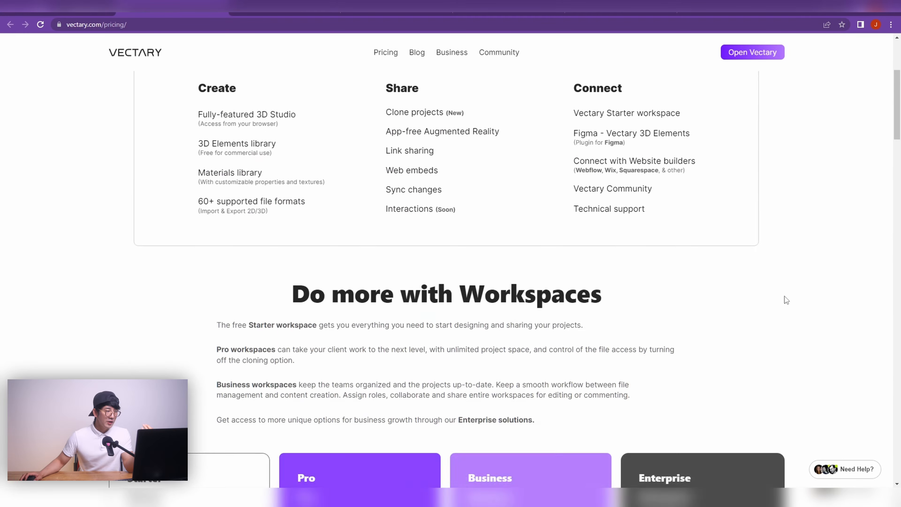
{"action": "scroll", "coordinate": [816, 311], "scroll_direction": "up", "scroll_amount": 3}
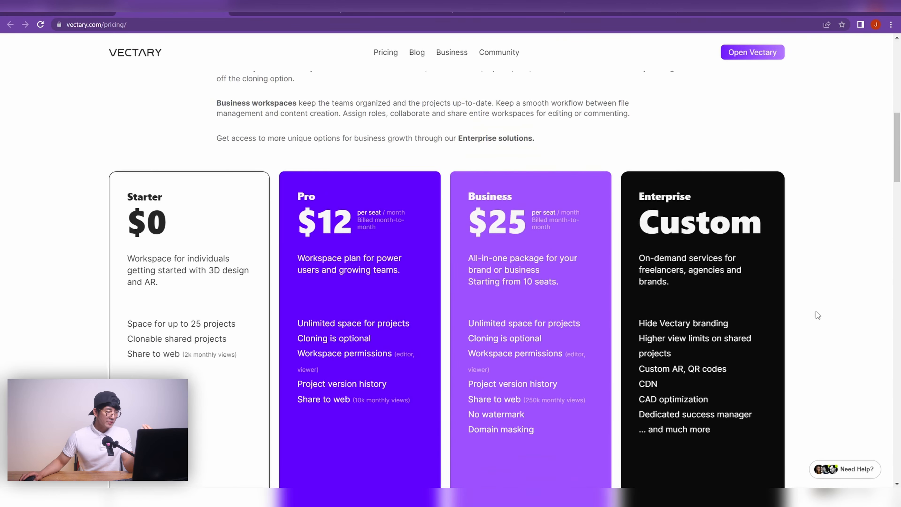
{"action": "scroll", "coordinate": [816, 311], "scroll_direction": "down", "scroll_amount": 3}
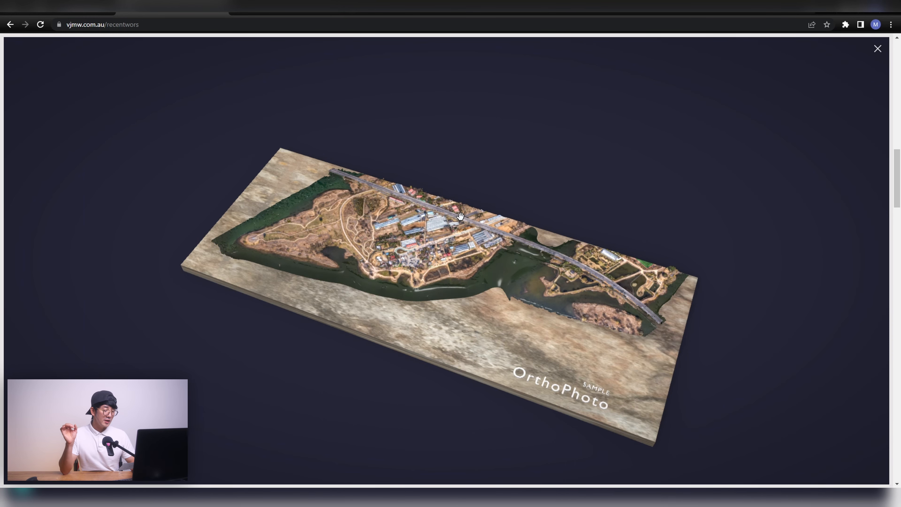
Switch to WebODM, expand the completed DN_SURVEY task and open its map.
{"action": "left_click_drag", "start_coordinate": [460, 216], "coordinate": [471, 211]}
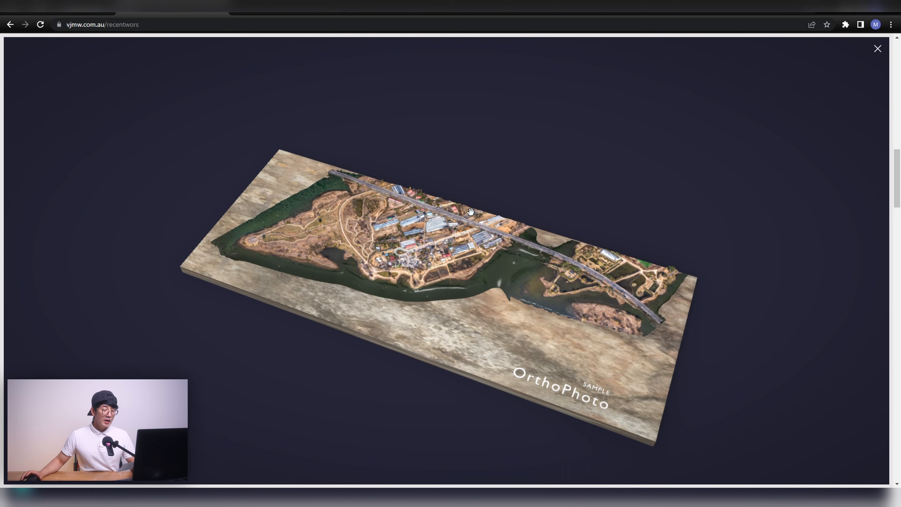
{"action": "left_click", "coordinate": [299, 10]}
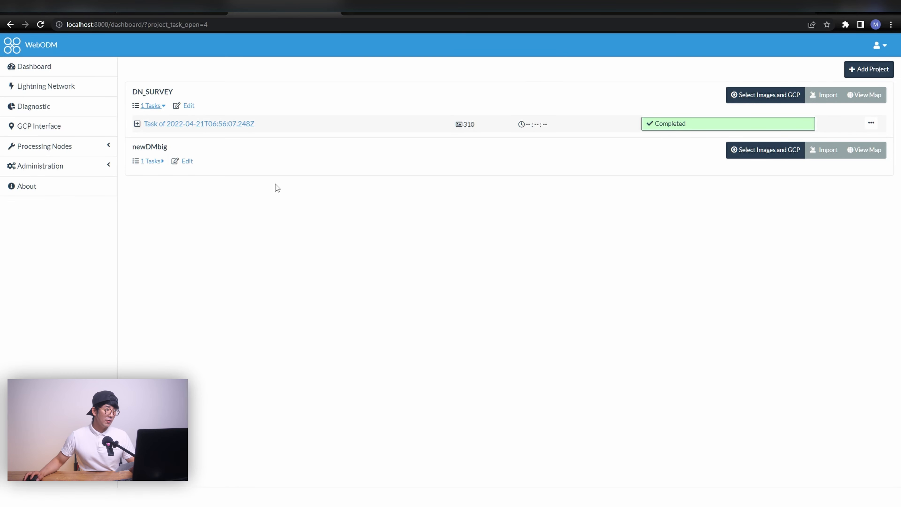
{"action": "left_click", "coordinate": [138, 124]}
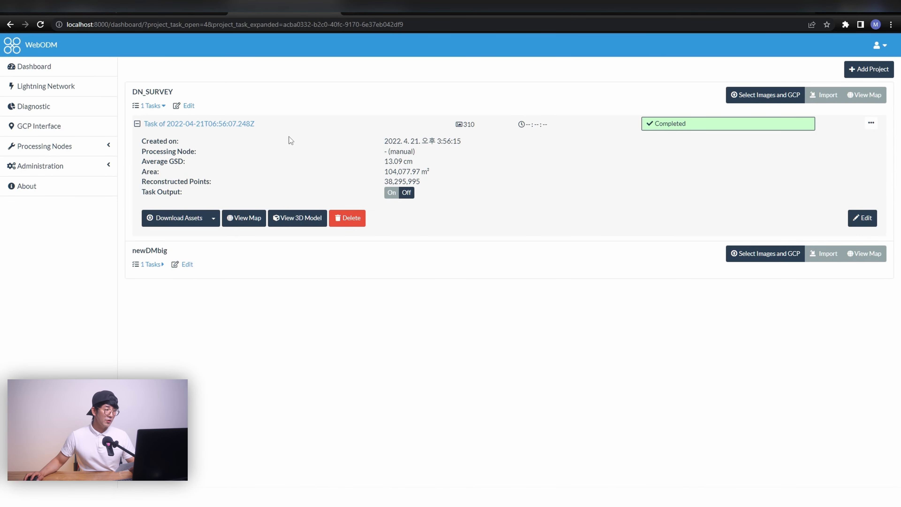
{"action": "left_click", "coordinate": [243, 219]}
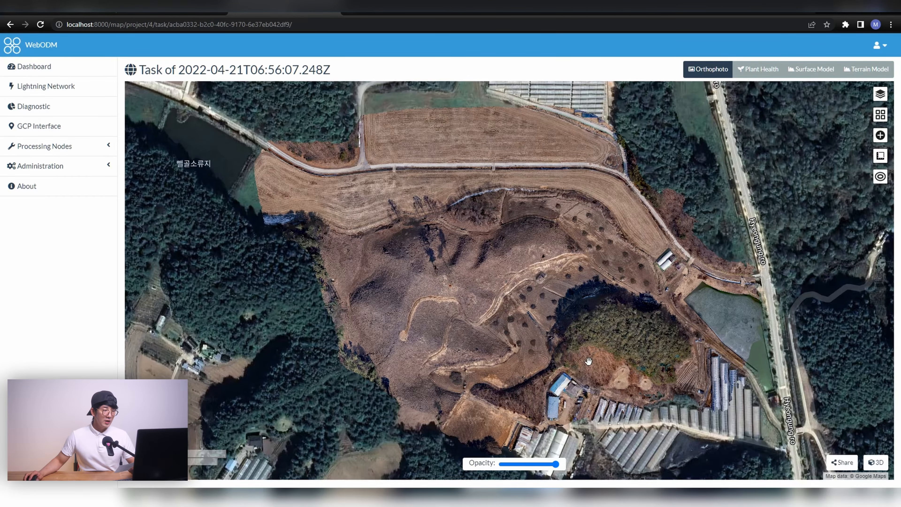
Inspect the survey orthophoto on the map both close up and against its surroundings.
{"action": "scroll", "coordinate": [493, 297], "scroll_direction": "down", "scroll_amount": 1}
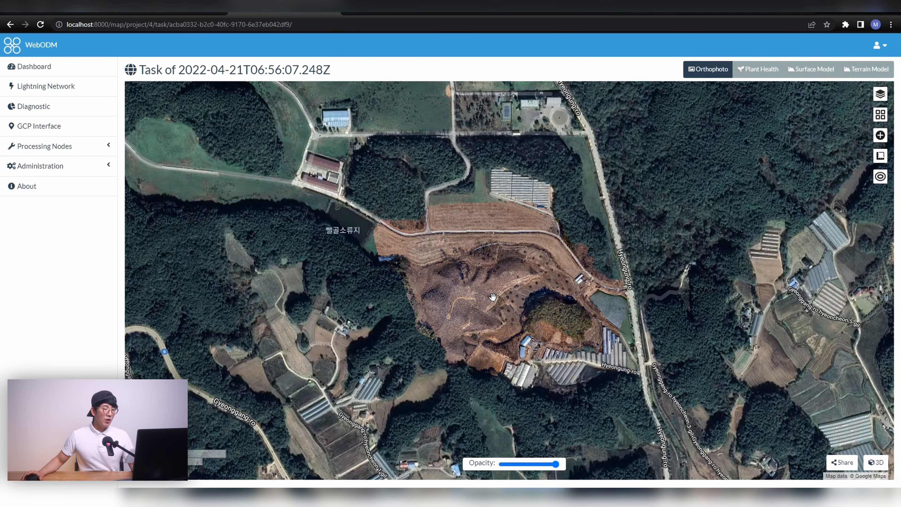
{"action": "scroll", "coordinate": [526, 325], "scroll_direction": "up", "scroll_amount": 2}
{"action": "scroll", "coordinate": [526, 326], "scroll_direction": "down", "scroll_amount": 2}
{"action": "scroll", "coordinate": [527, 325], "scroll_direction": "up", "scroll_amount": 2}
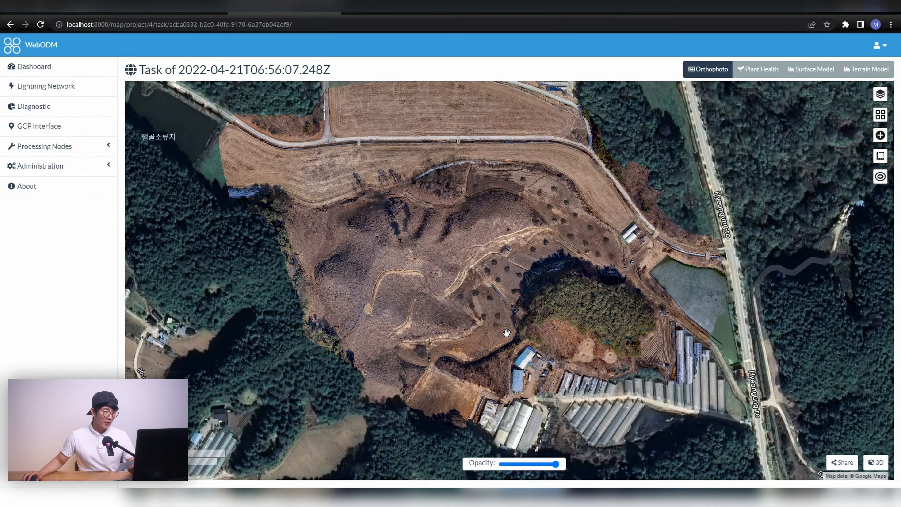
{"action": "scroll", "coordinate": [507, 337], "scroll_direction": "down", "scroll_amount": 2}
{"action": "scroll", "coordinate": [489, 337], "scroll_direction": "up", "scroll_amount": 2}
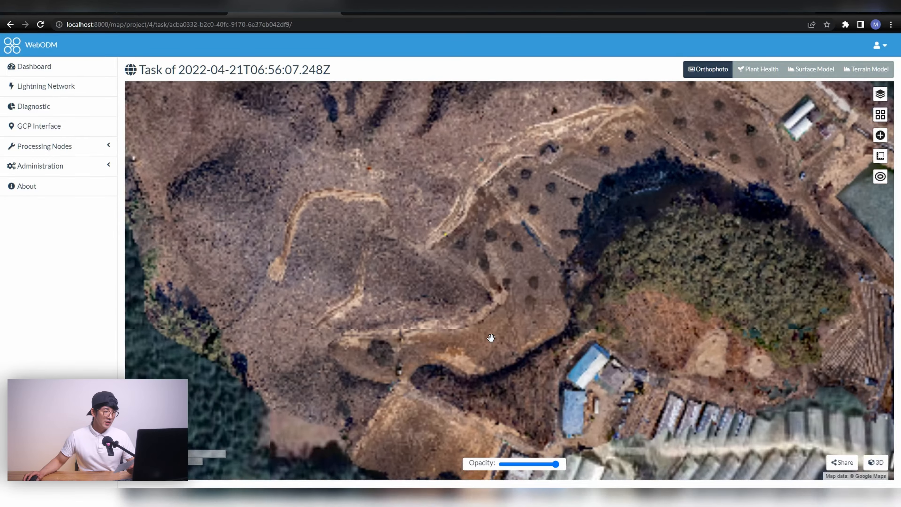
{"action": "scroll", "coordinate": [491, 338], "scroll_direction": "down", "scroll_amount": 2}
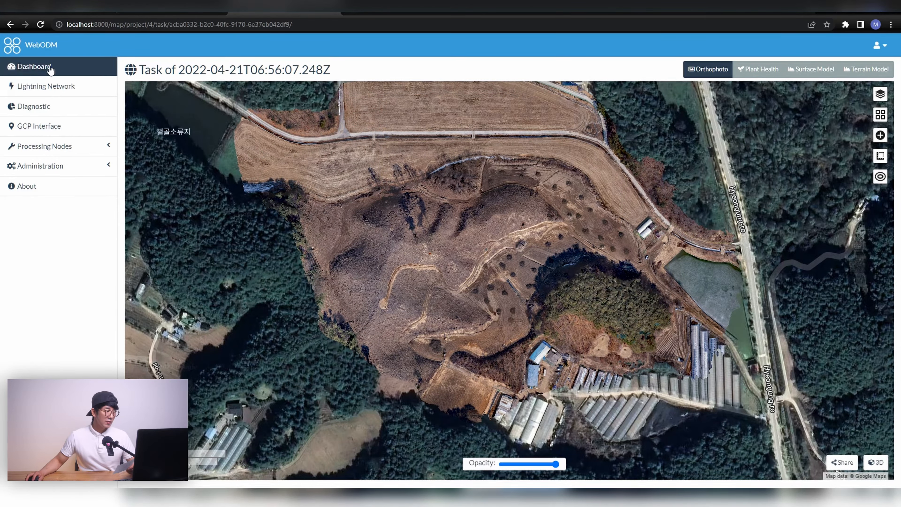
Return to the dashboard, expand the DN_SURVEY task again and open its asset download options.
{"action": "left_click", "coordinate": [53, 69]}
{"action": "left_click", "coordinate": [152, 106]}
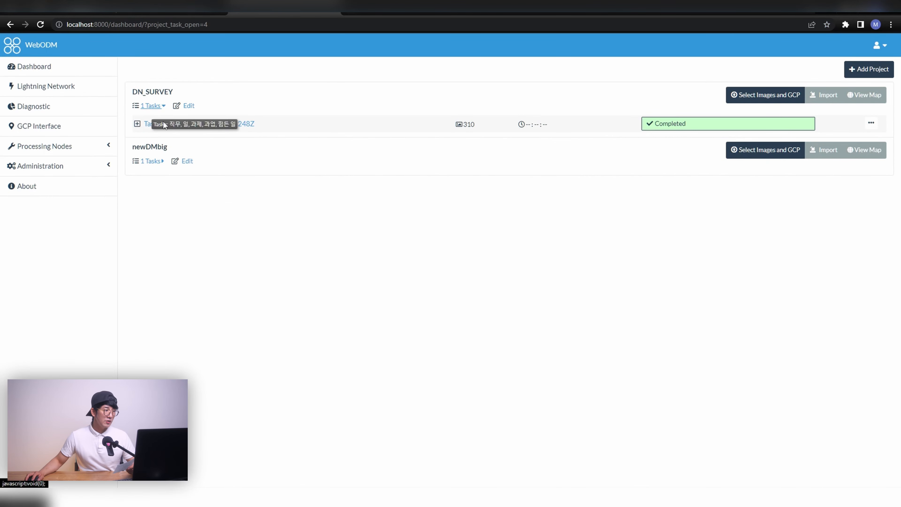
{"action": "left_click", "coordinate": [138, 124]}
{"action": "left_click", "coordinate": [210, 218]}
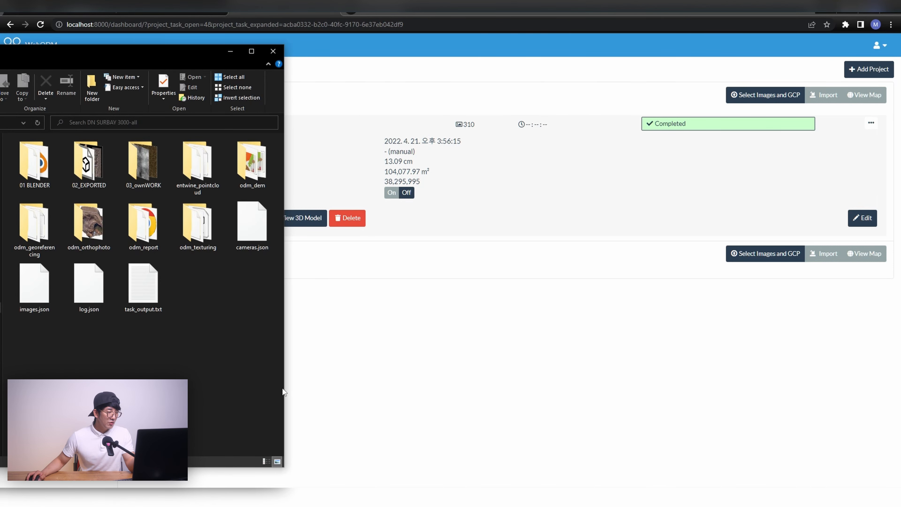
Widen the results folder window, open the odm_texturing folder and locate odm_textured_model_geo.obj.
{"action": "left_click_drag", "start_coordinate": [284, 384], "coordinate": [495, 374]}
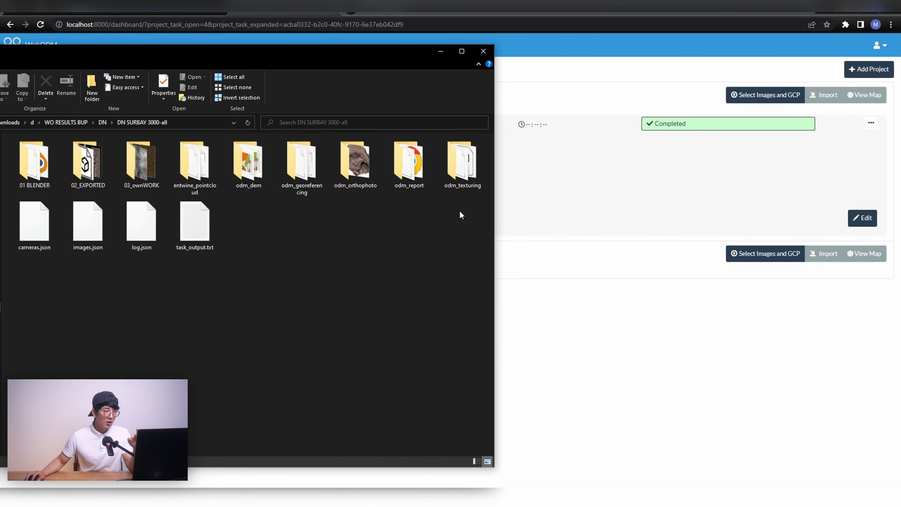
{"action": "double_click", "coordinate": [461, 173]}
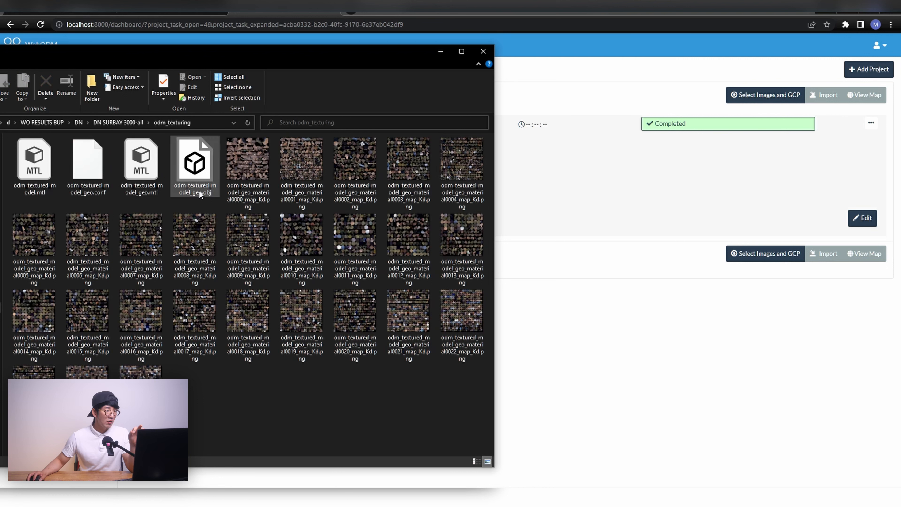
{"action": "left_click", "coordinate": [197, 180]}
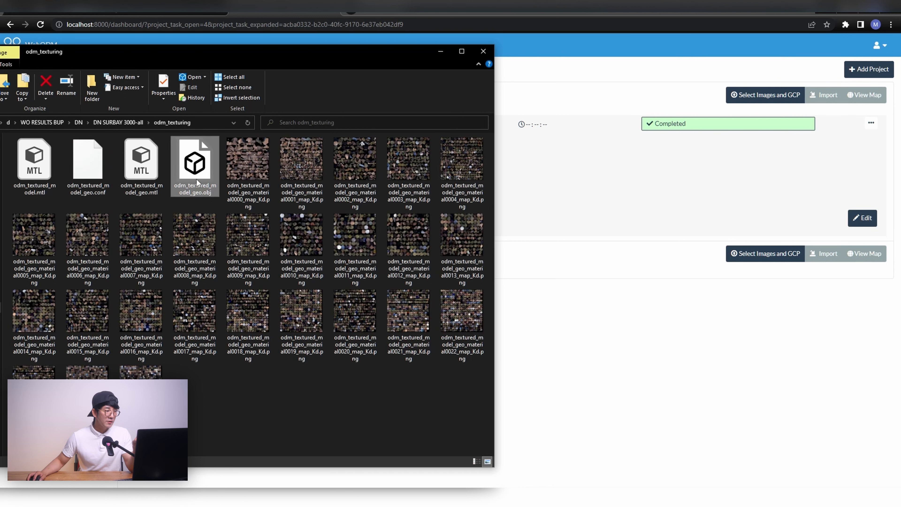
{"action": "left_click", "coordinate": [322, 432]}
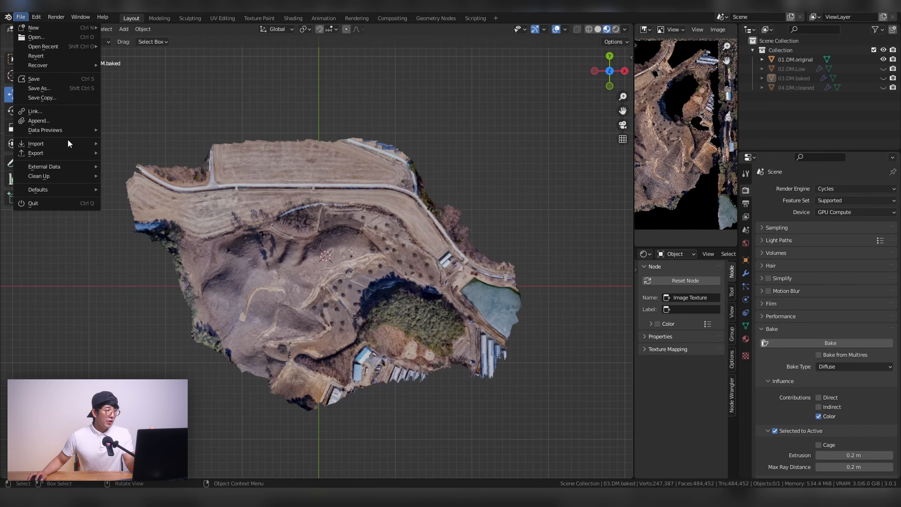
Start a Wavefront OBJ import in Blender, browse to the odm_texturing folder and cancel the import.
{"action": "mouse_move", "coordinate": [68, 146]}
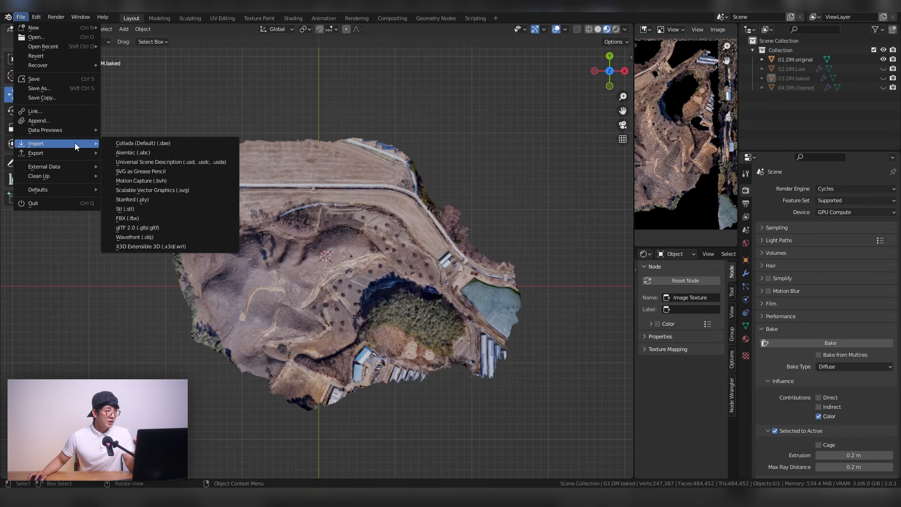
{"action": "left_click", "coordinate": [178, 237]}
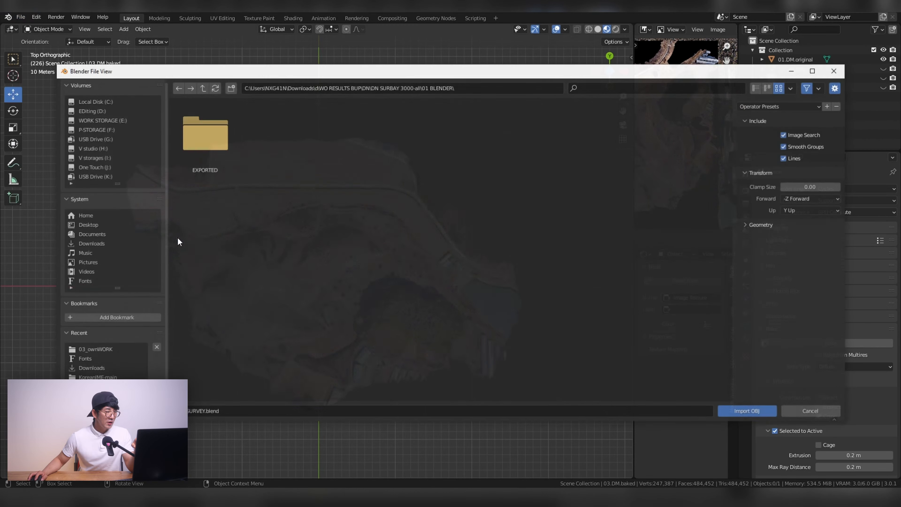
{"action": "left_click", "coordinate": [201, 88]}
{"action": "left_click", "coordinate": [291, 226]}
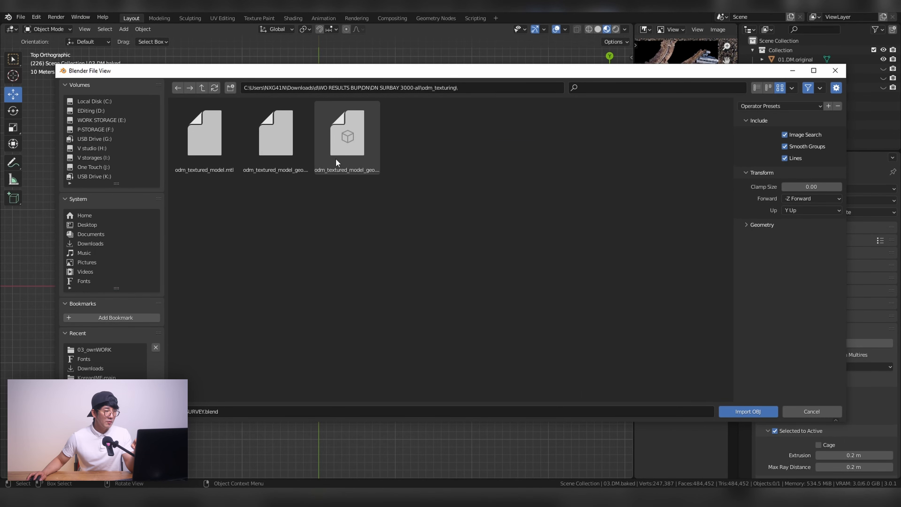
{"action": "left_click", "coordinate": [817, 412]}
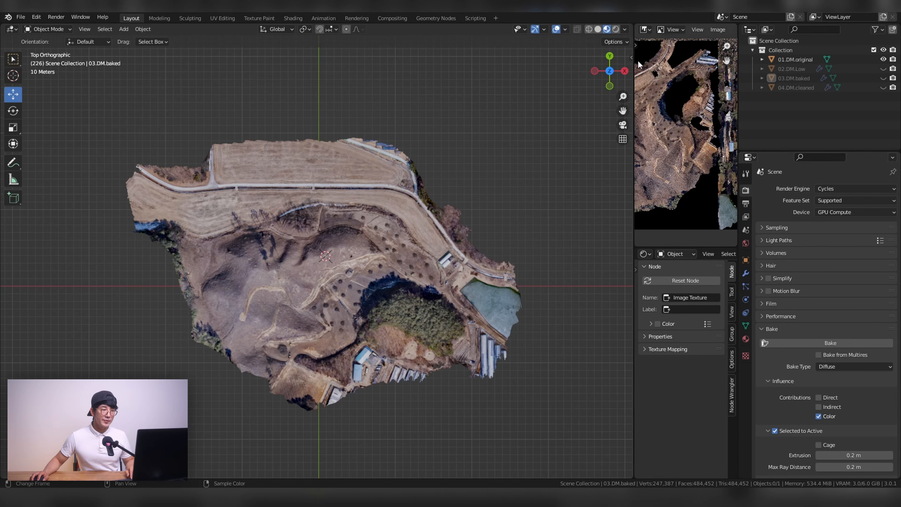
Close the image editor and shader editor areas so the 3D viewport fills their space.
{"action": "left_click", "coordinate": [696, 28]}
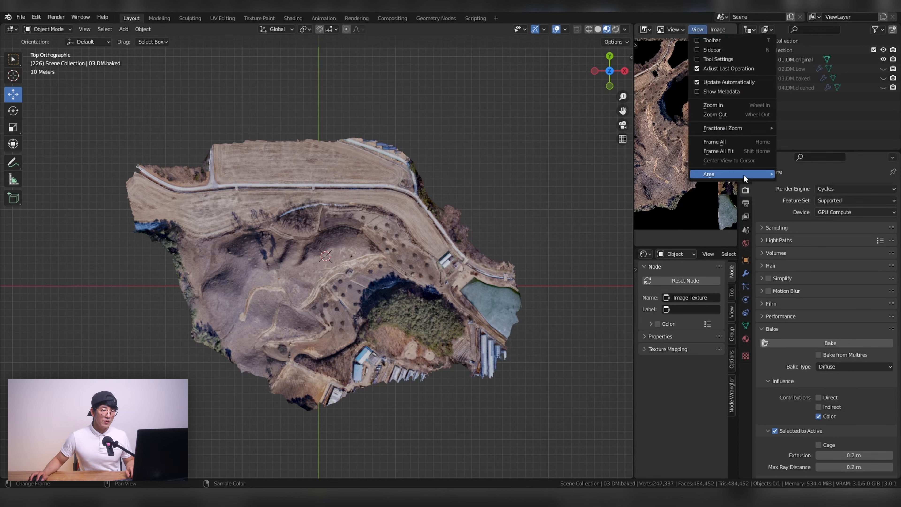
{"action": "mouse_move", "coordinate": [744, 174]}
{"action": "left_click", "coordinate": [803, 229]}
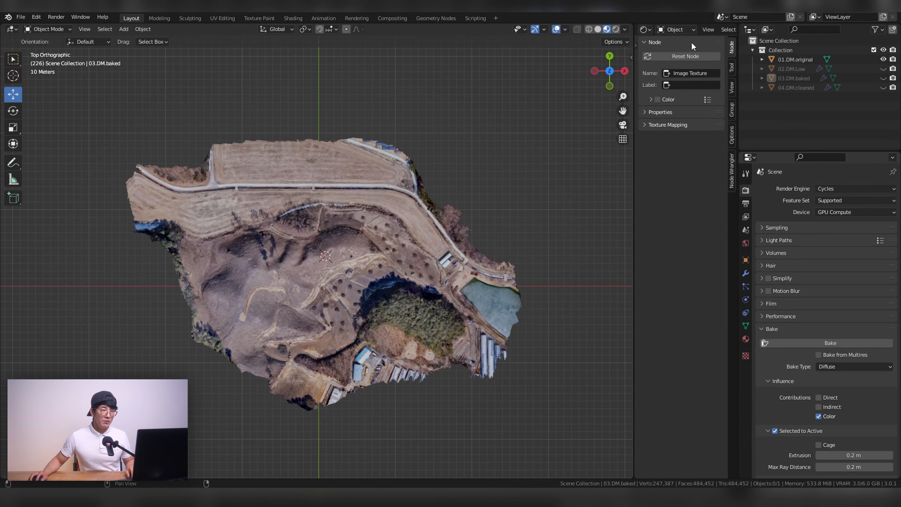
{"action": "left_click", "coordinate": [708, 29]}
{"action": "mouse_move", "coordinate": [730, 124]}
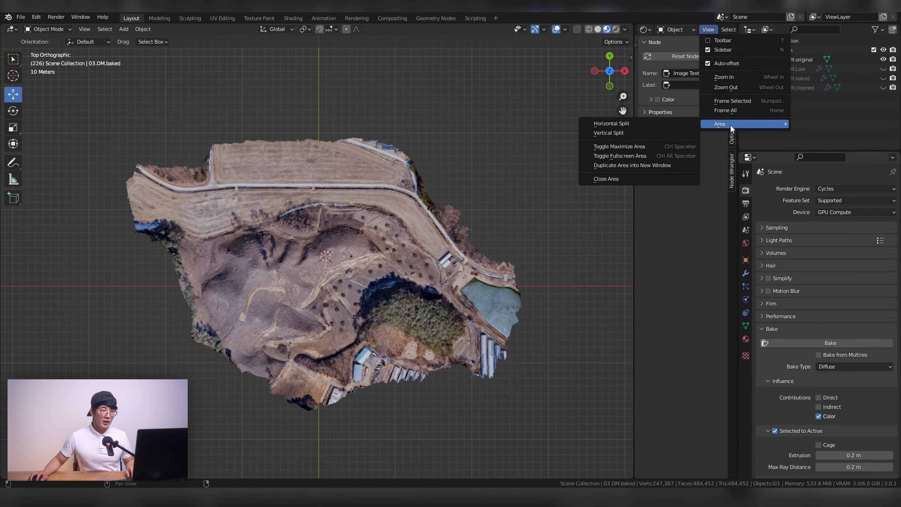
{"action": "left_click", "coordinate": [671, 179]}
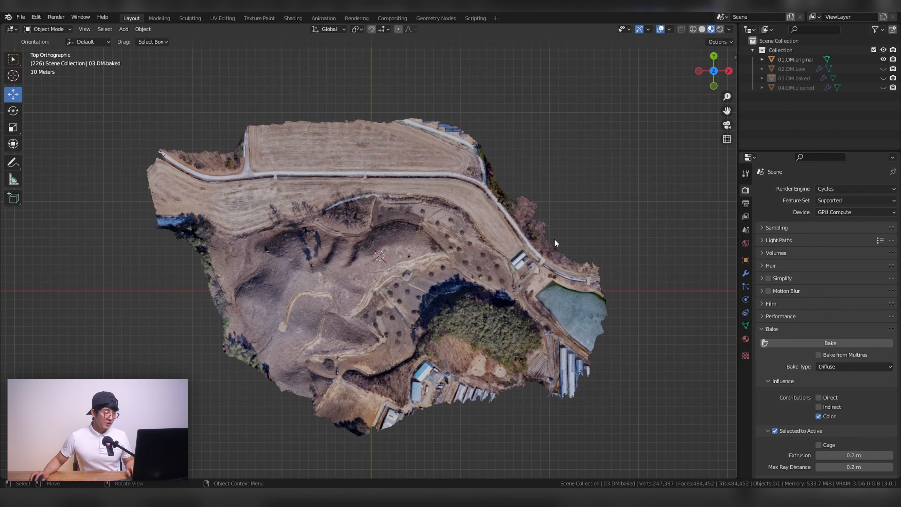
{"action": "middle_click_drag", "start_coordinate": [531, 235], "coordinate": [469, 230], "text": "shift"}
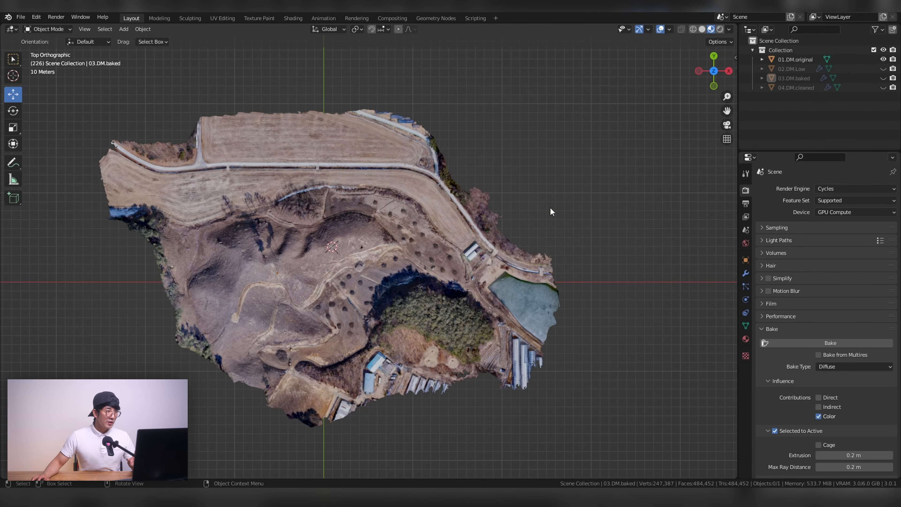
{"action": "left_click", "coordinate": [714, 71]}
{"action": "left_click", "coordinate": [714, 71]}
{"action": "left_click", "coordinate": [715, 72]}
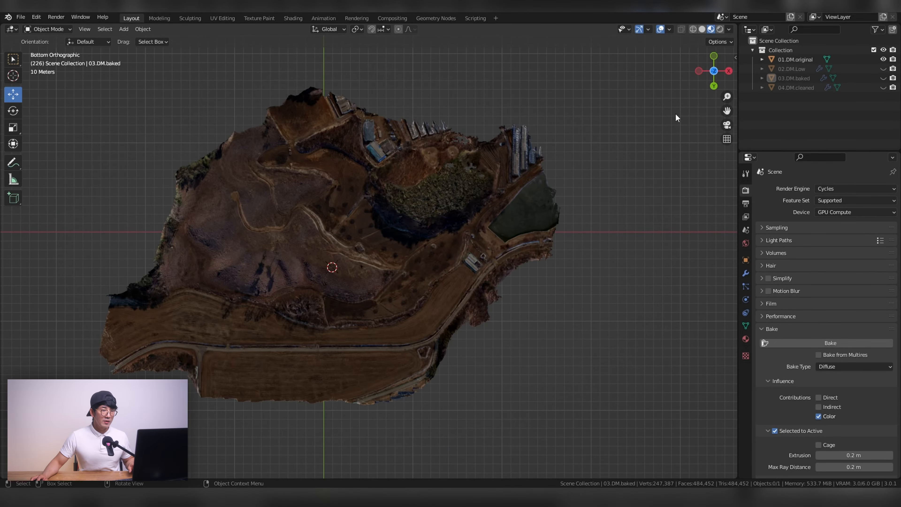
{"action": "left_click", "coordinate": [714, 72]}
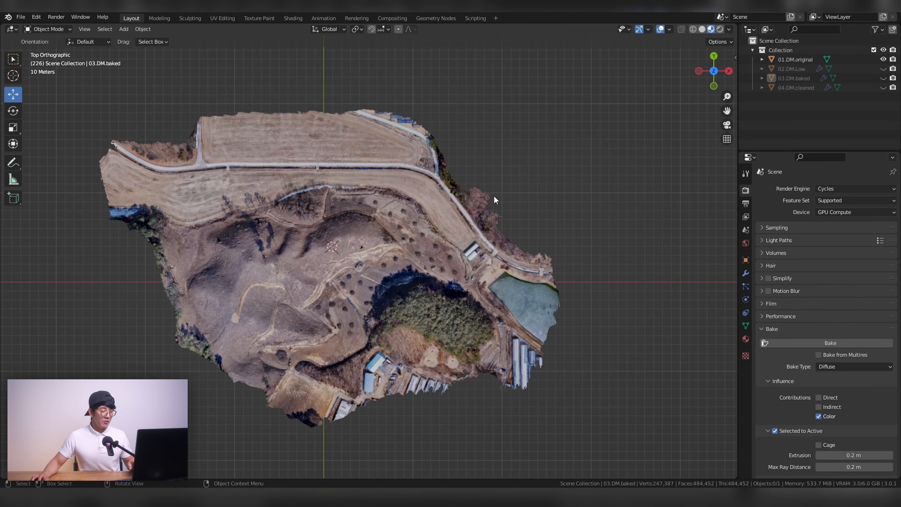
Duplicate the 01.DM.original mesh in place and hide the original.
{"action": "left_click", "coordinate": [487, 260]}
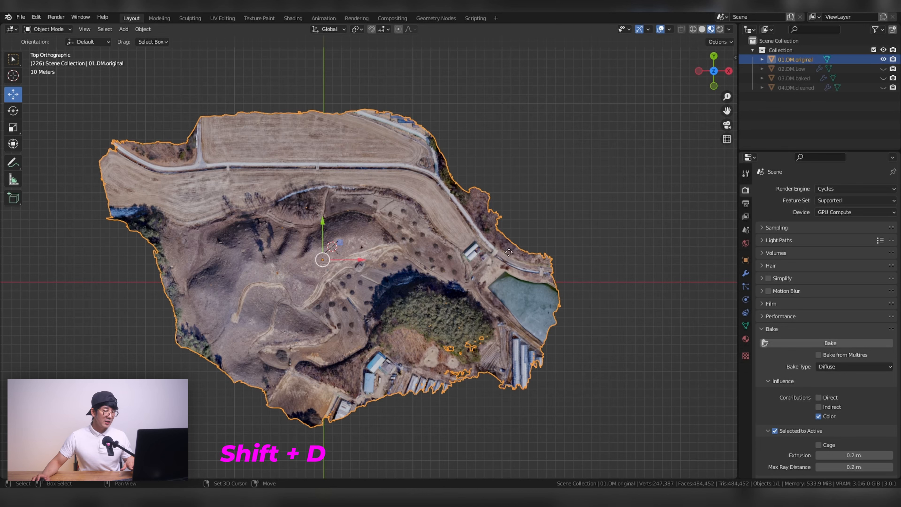
{"action": "key", "text": "shift+d"}
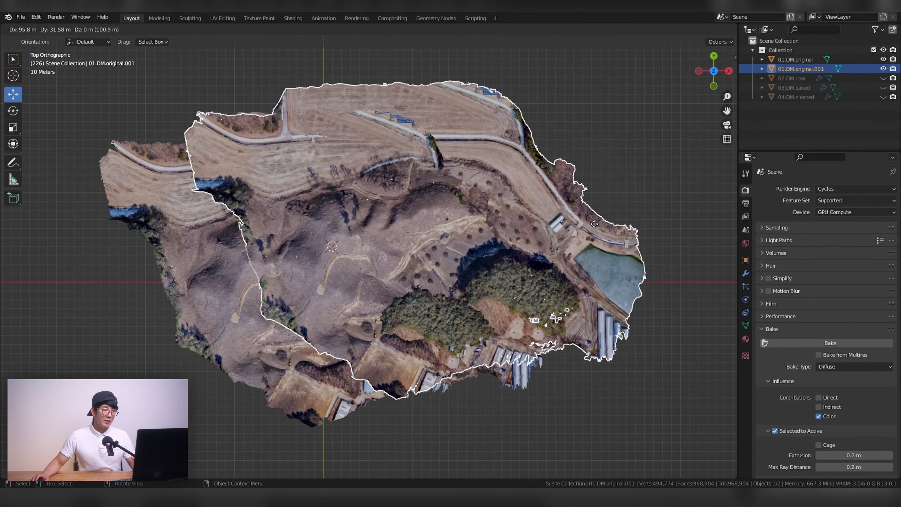
{"action": "right_click", "coordinate": [594, 224]}
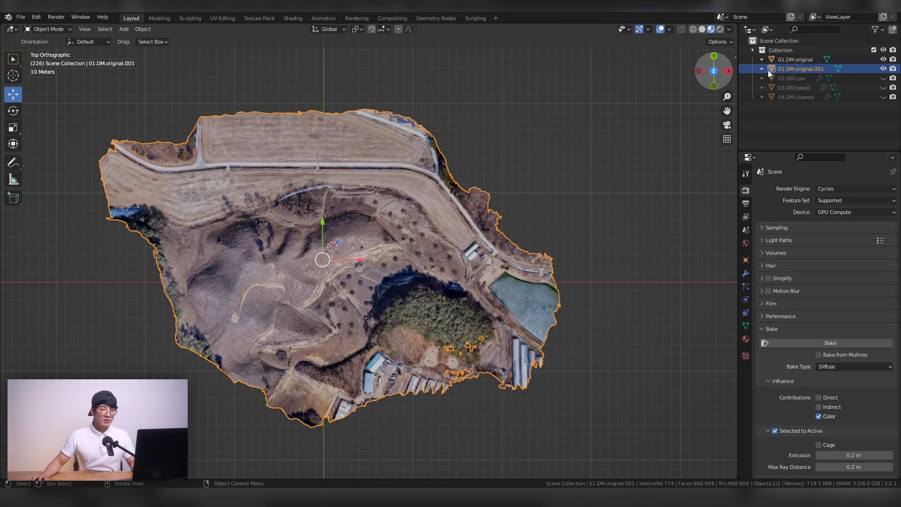
{"action": "left_click", "coordinate": [881, 60]}
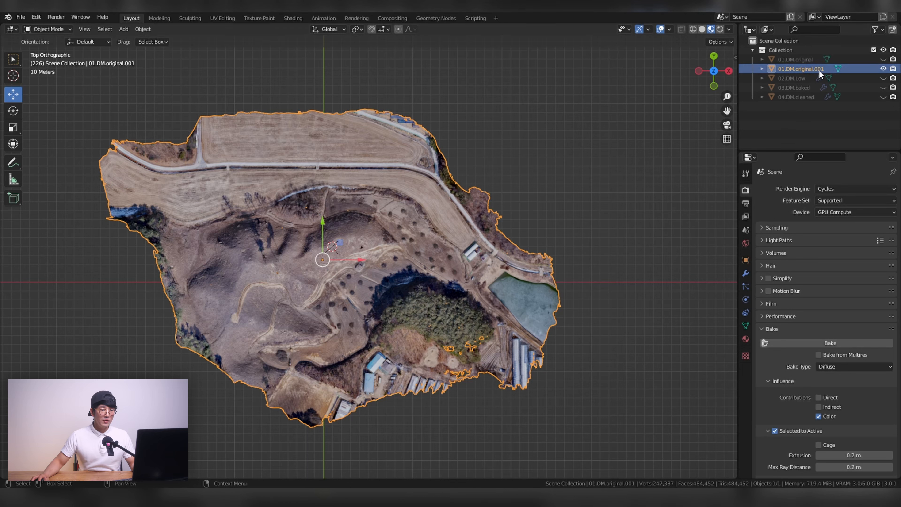
Rename the duplicated mesh as 02.DM.oLowpoply.
{"action": "double_click", "coordinate": [811, 68]}
{"action": "left_click", "coordinate": [798, 68]}
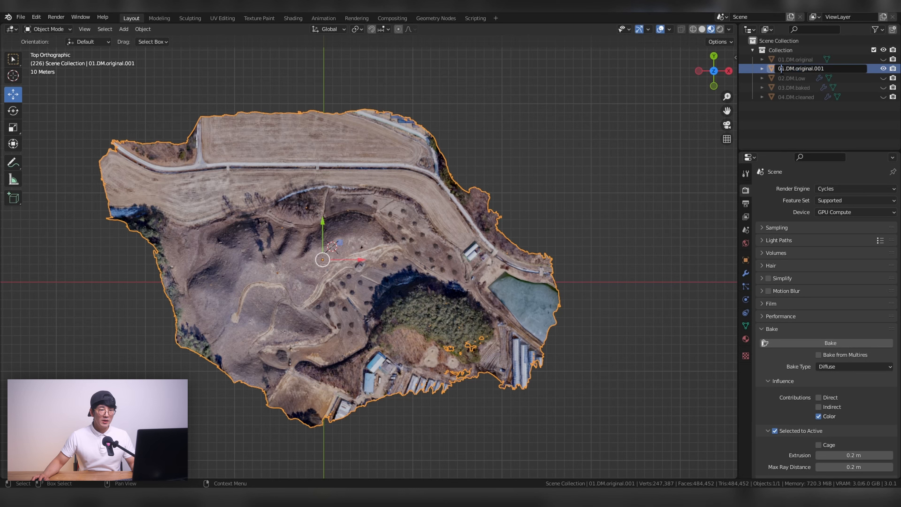
{"action": "left_click_drag", "start_coordinate": [781, 70], "coordinate": [848, 76]}
{"action": "left_click", "coordinate": [781, 71]}
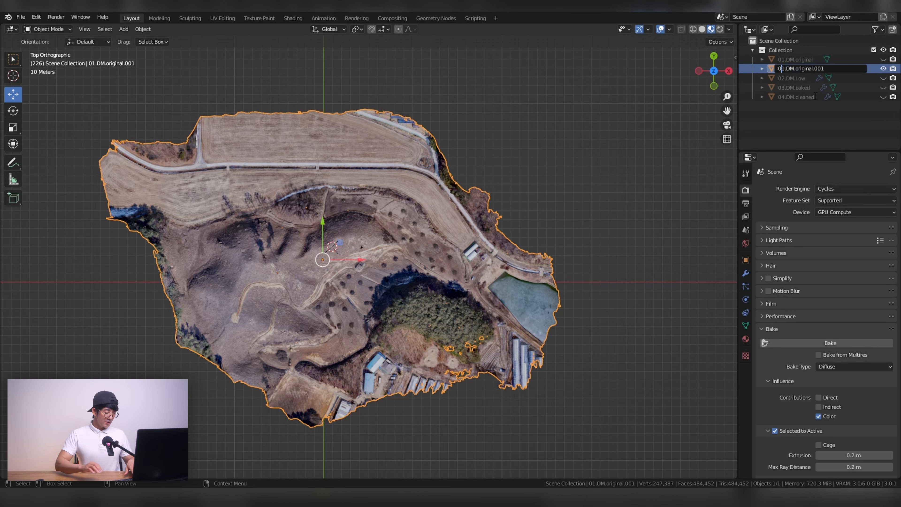
{"action": "key", "text": "Delete"}
{"action": "type", "text": "2"}
{"action": "key", "text": "Right"}
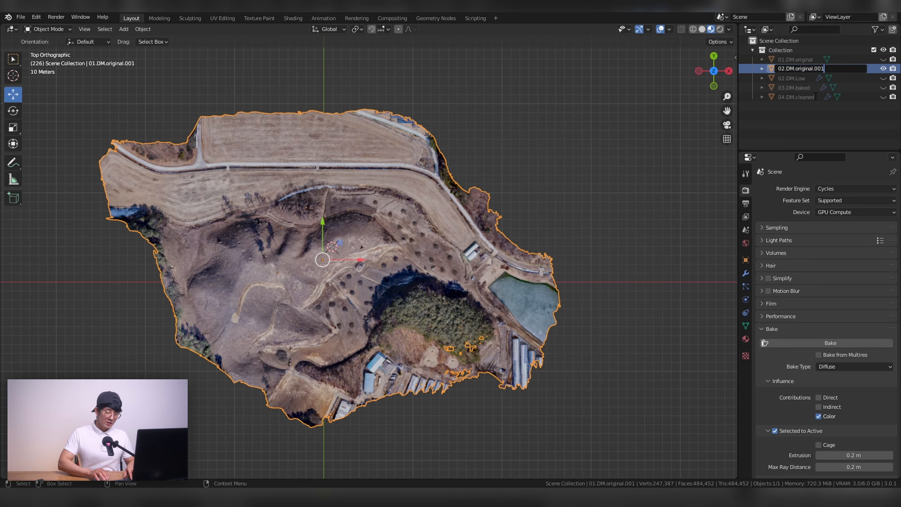
{"action": "key", "text": "End"}
{"action": "key", "text": "BackSpace"}
{"action": "key", "text": "BackSpace"}
{"action": "key", "text": "BackSpace"}
{"action": "key", "text": "BackSpace"}
{"action": "key", "text": "BackSpace"}
{"action": "key", "text": "BackSpace"}
{"action": "key", "text": "BackSpace"}
{"action": "key", "text": "BackSpace"}
{"action": "key", "text": "BackSpace"}
{"action": "key", "text": "BackSpace"}
{"action": "key", "text": "BackSpace"}
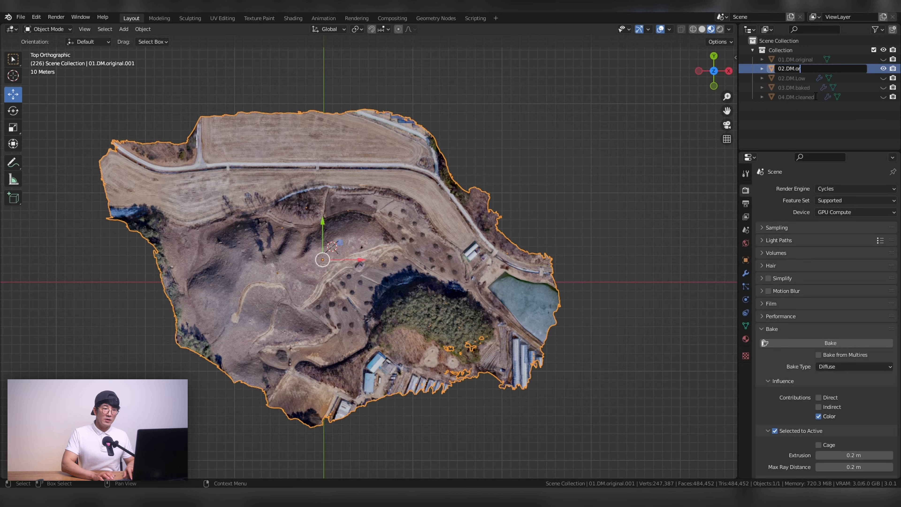
{"action": "key", "text": "Caps_Lock"}
{"action": "type", "text": "L"}
{"action": "key", "text": "Caps_Lock"}
{"action": "type", "text": "owpoly"}
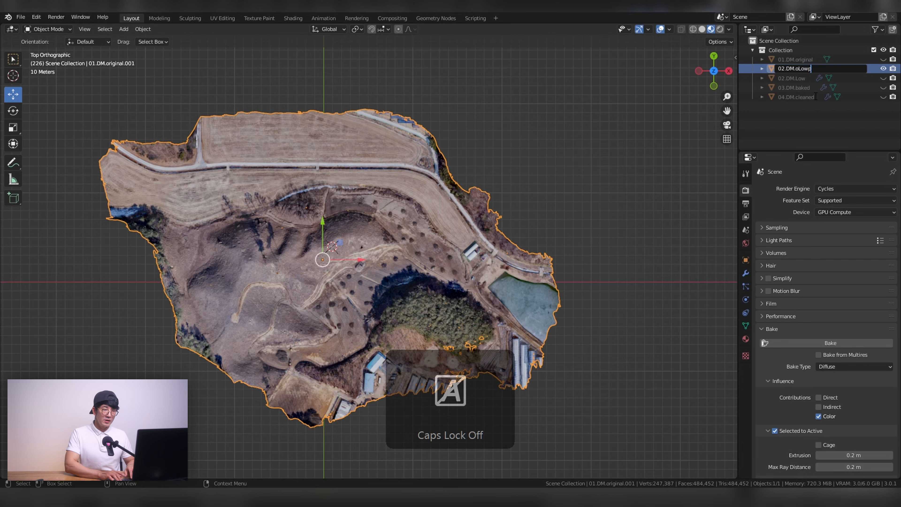
{"action": "key", "text": "Return"}
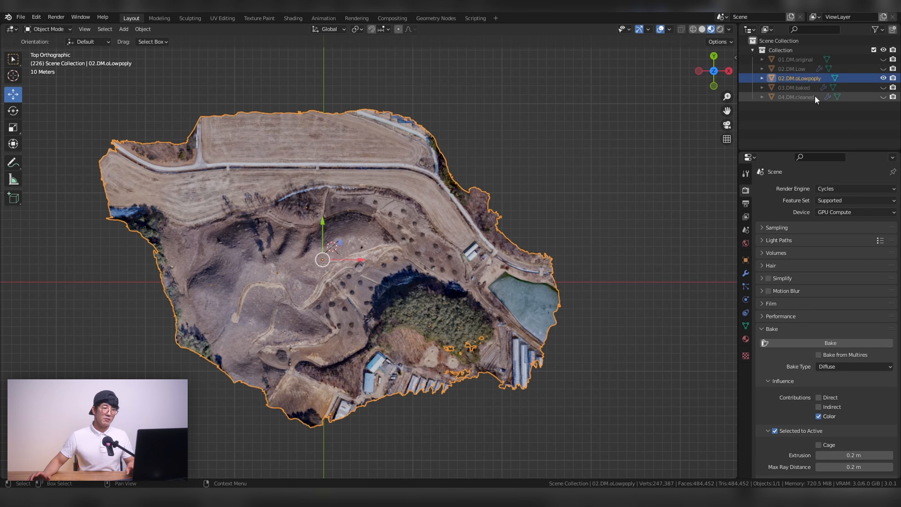
Show the viewport in solid shading and set the Cycles render device to GPU Compute.
{"action": "left_click", "coordinate": [701, 30]}
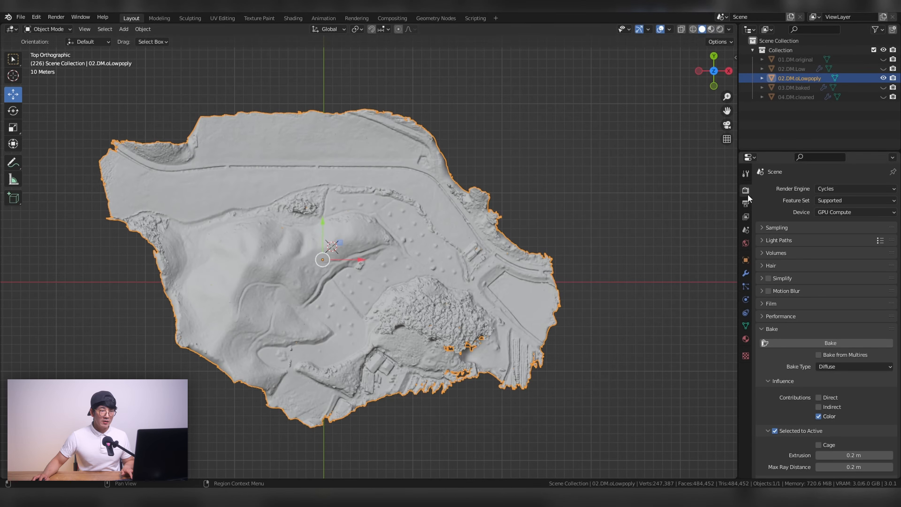
{"action": "left_click", "coordinate": [835, 189]}
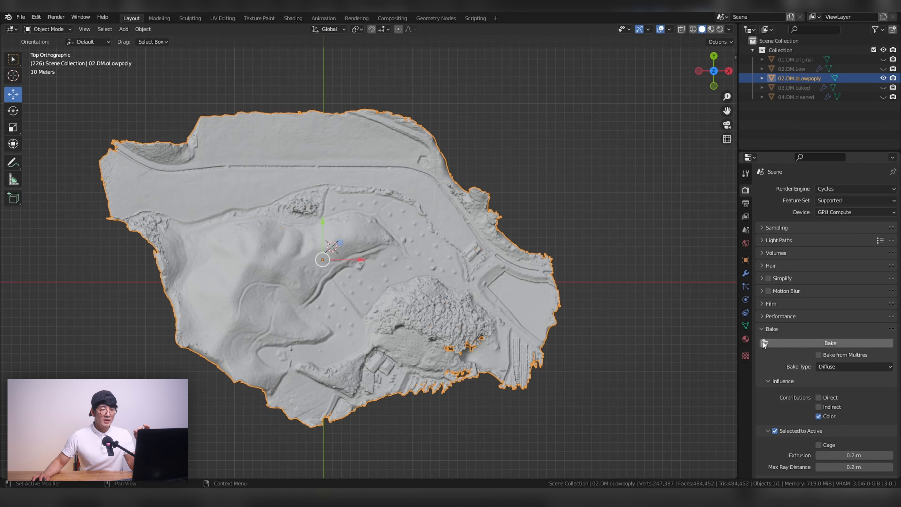
{"action": "left_click", "coordinate": [824, 213]}
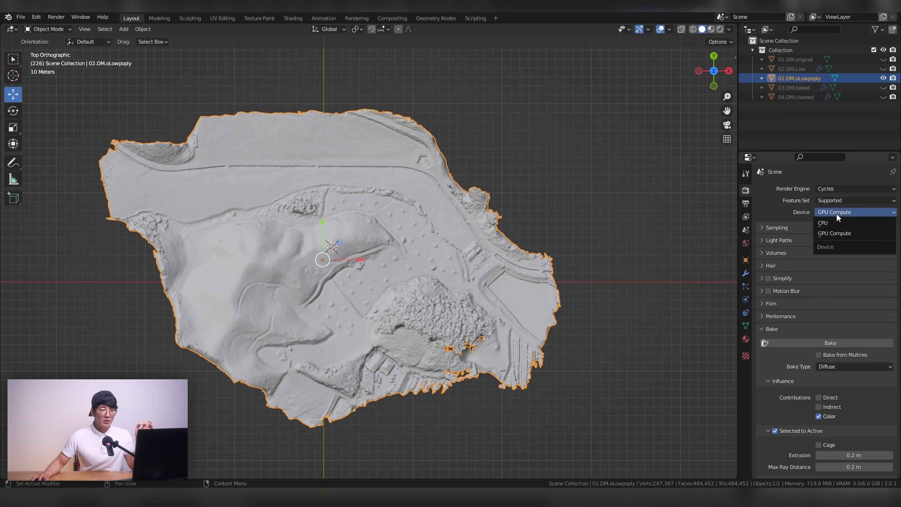
{"action": "left_click", "coordinate": [845, 234]}
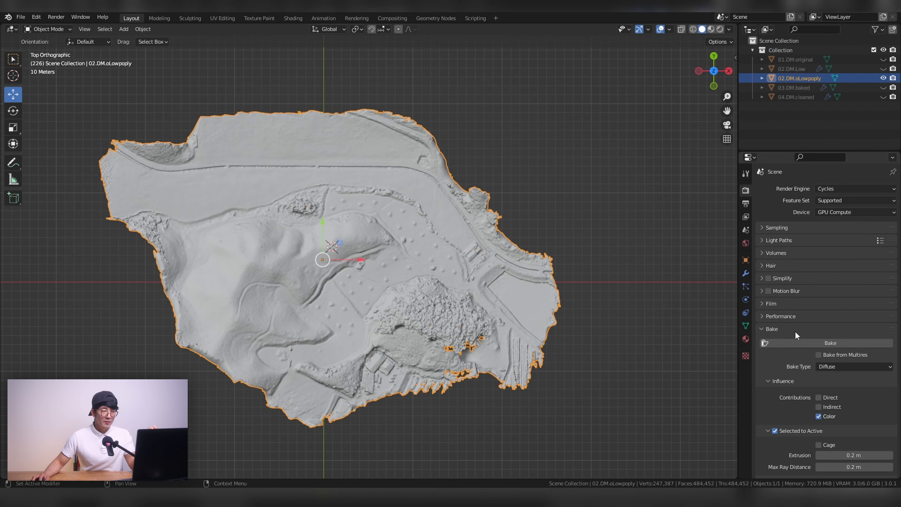
Switch the render engine to Eevee and back to Cycles to compare their settings, and expand the Cycles Bake settings again.
{"action": "scroll", "coordinate": [800, 368], "scroll_direction": "down", "scroll_amount": 5}
{"action": "left_click", "coordinate": [770, 241]}
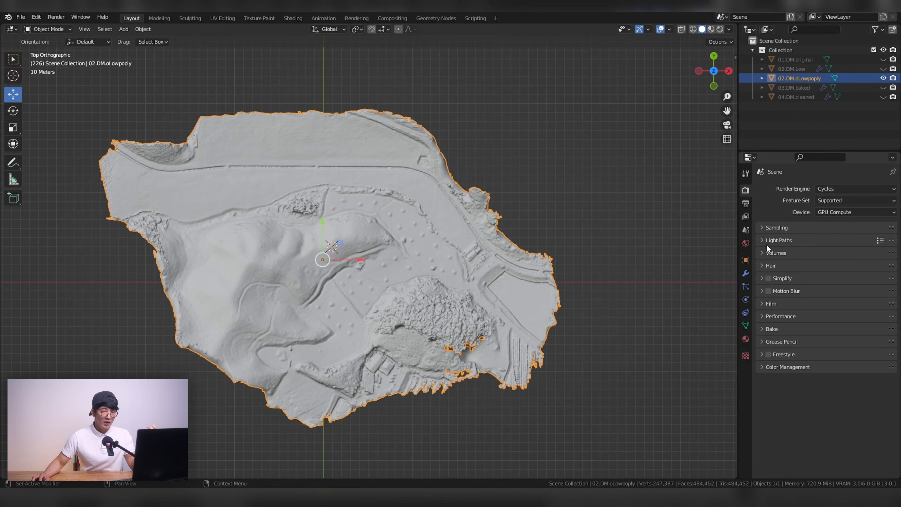
{"action": "left_click", "coordinate": [833, 189]}
{"action": "left_click", "coordinate": [831, 199]}
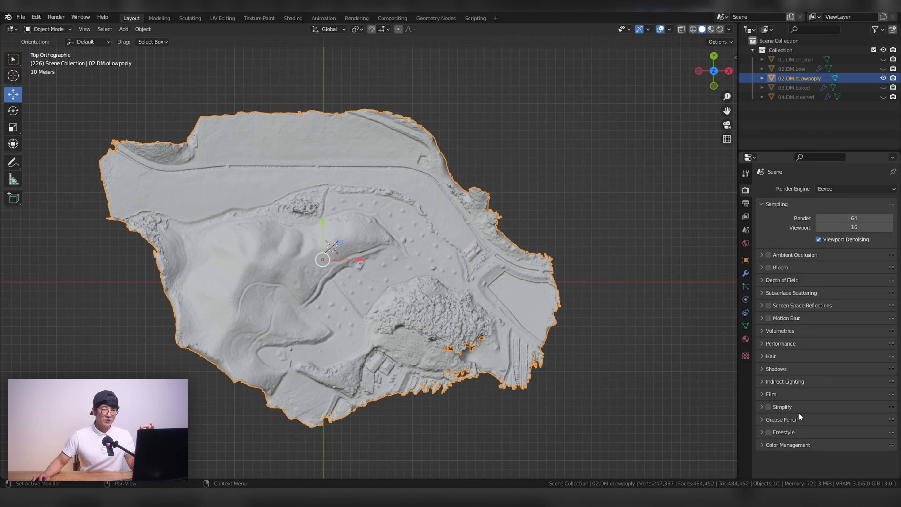
{"action": "left_click", "coordinate": [831, 188]}
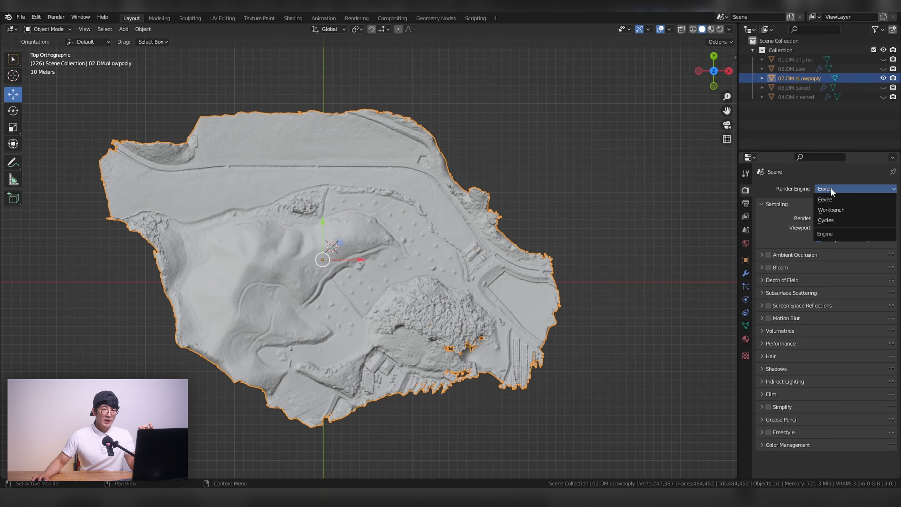
{"action": "left_click", "coordinate": [827, 221]}
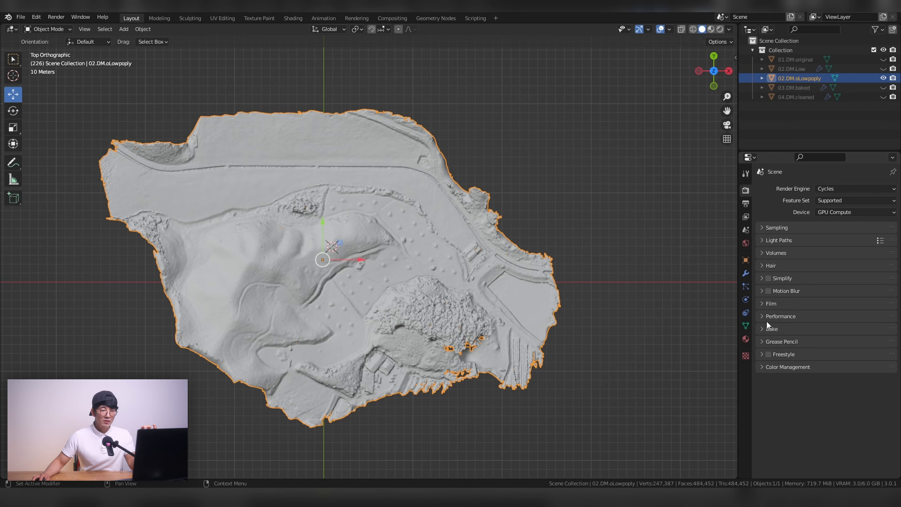
{"action": "left_click", "coordinate": [763, 329]}
{"action": "scroll", "coordinate": [800, 366], "scroll_direction": "down", "scroll_amount": 5}
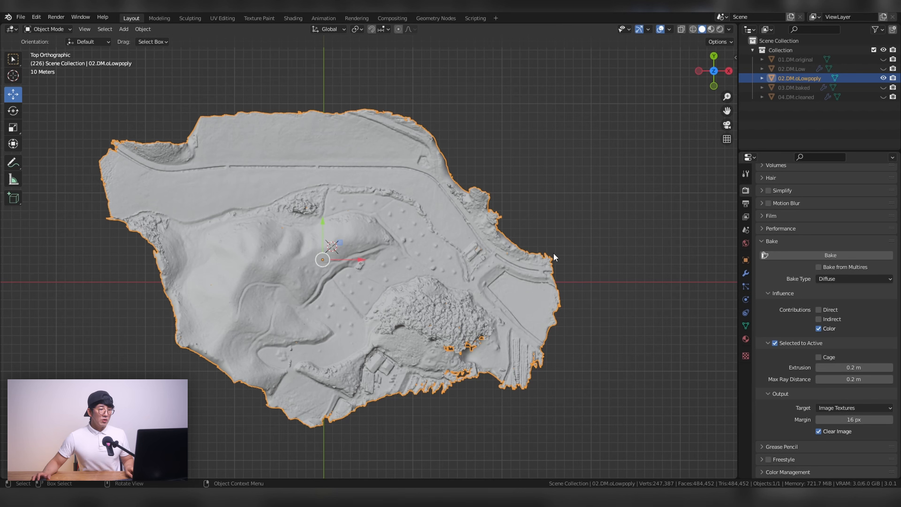
Try a Decimate modifier with a ratio of 0.5 on 02.DM.oLowpoply and remove it again.
{"action": "left_click", "coordinate": [747, 273]}
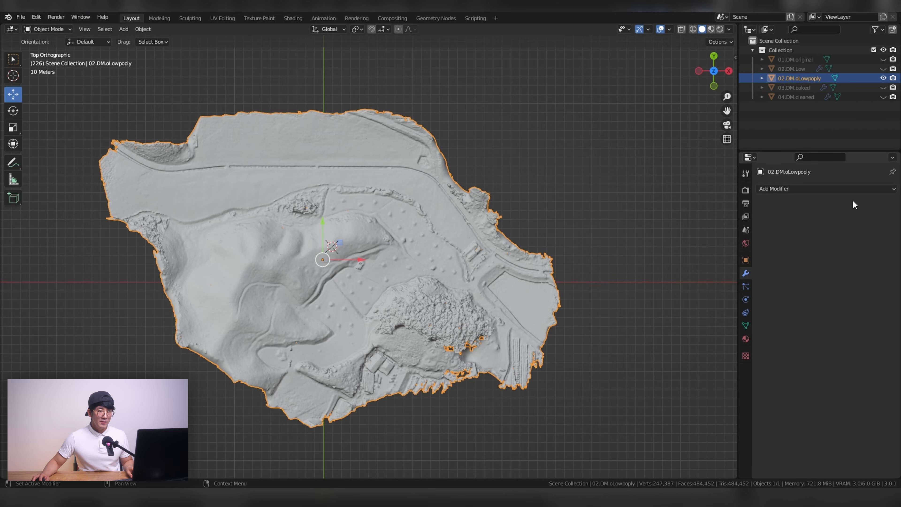
{"action": "left_click", "coordinate": [836, 188]}
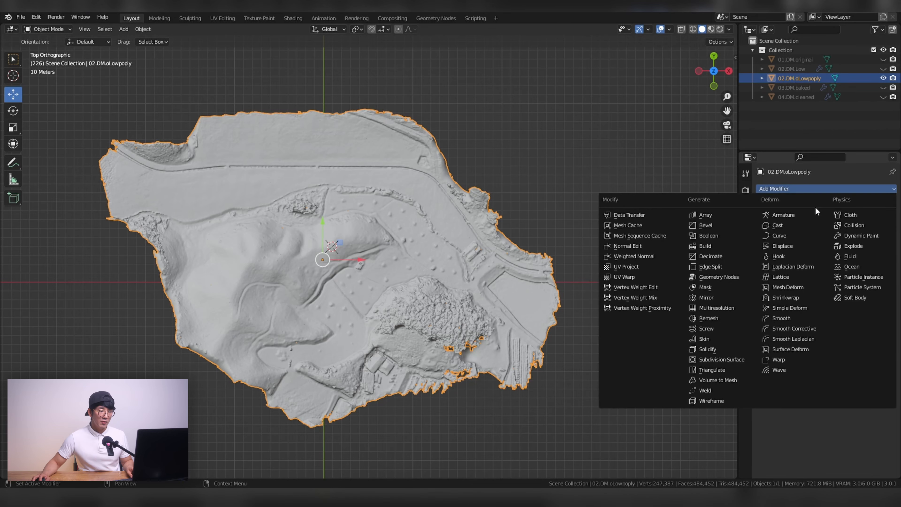
{"action": "left_click", "coordinate": [727, 256]}
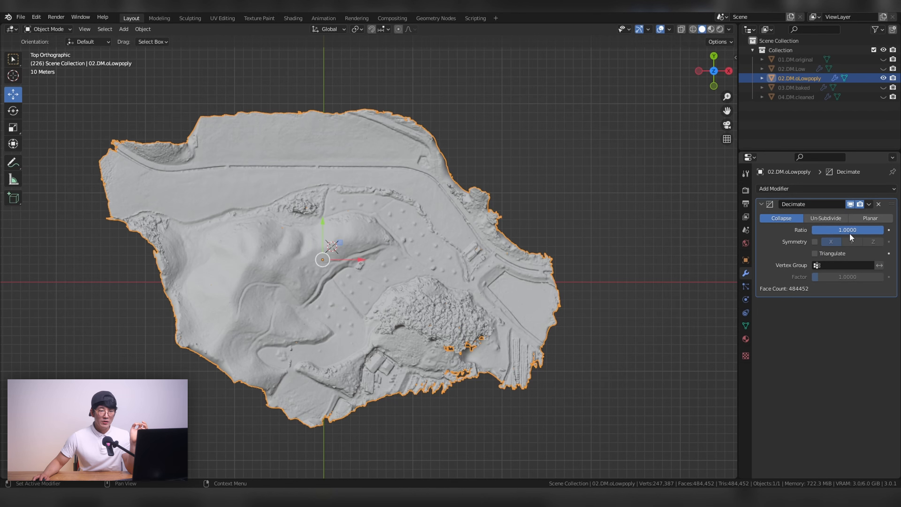
{"action": "left_click", "coordinate": [843, 231]}
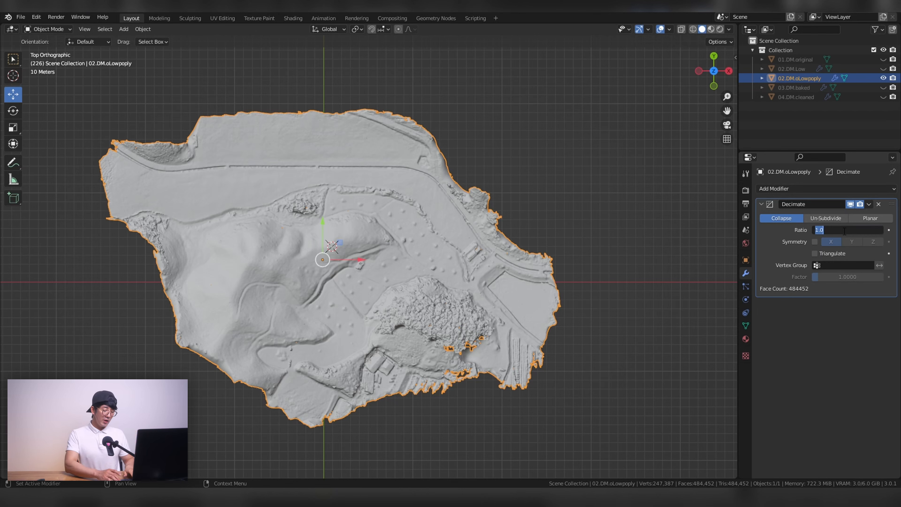
{"action": "type", "text": "0.5"}
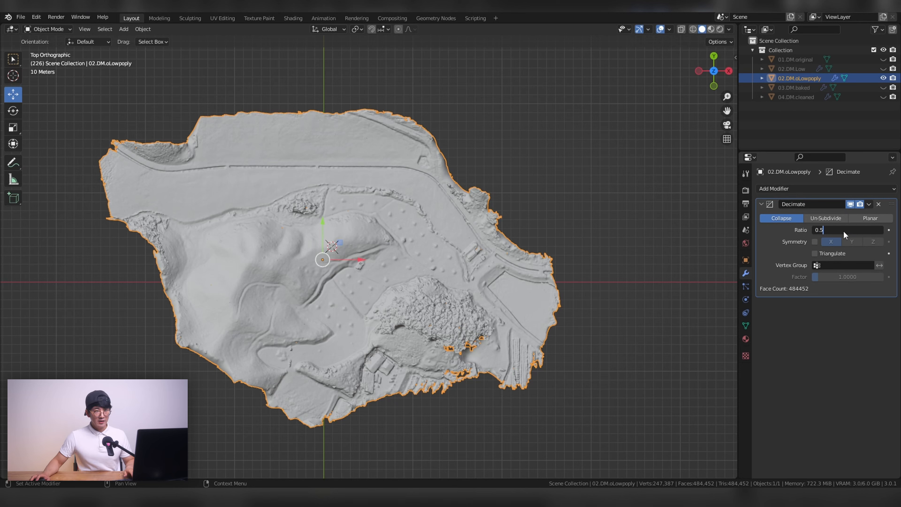
{"action": "key", "text": "Return"}
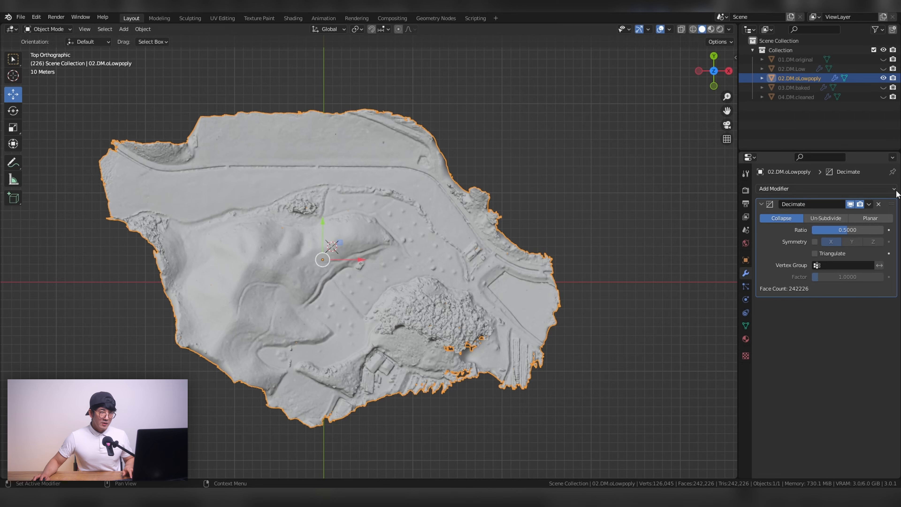
{"action": "left_click", "coordinate": [878, 204]}
Add a Decimate modifier in Collapse mode with a ratio of 0.2 to 02.DM.oLowpoply and apply it.
{"action": "left_click", "coordinate": [857, 189]}
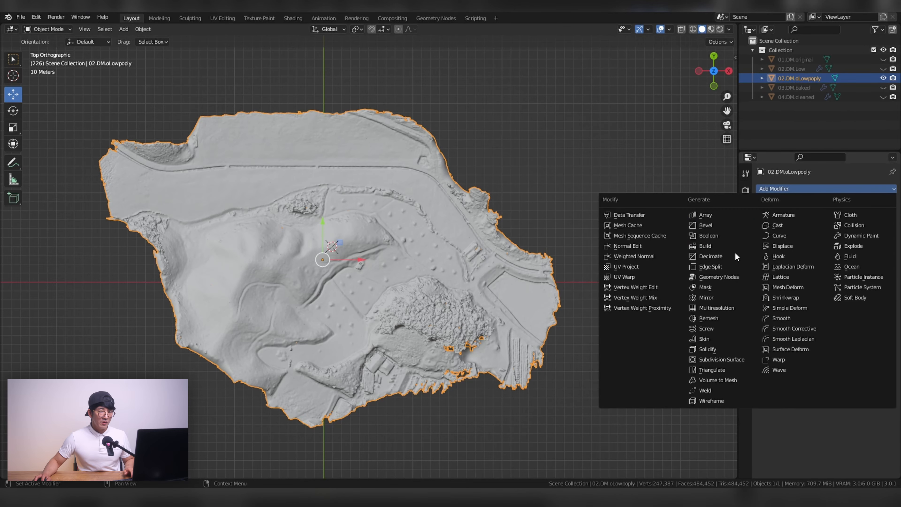
{"action": "left_click", "coordinate": [725, 254]}
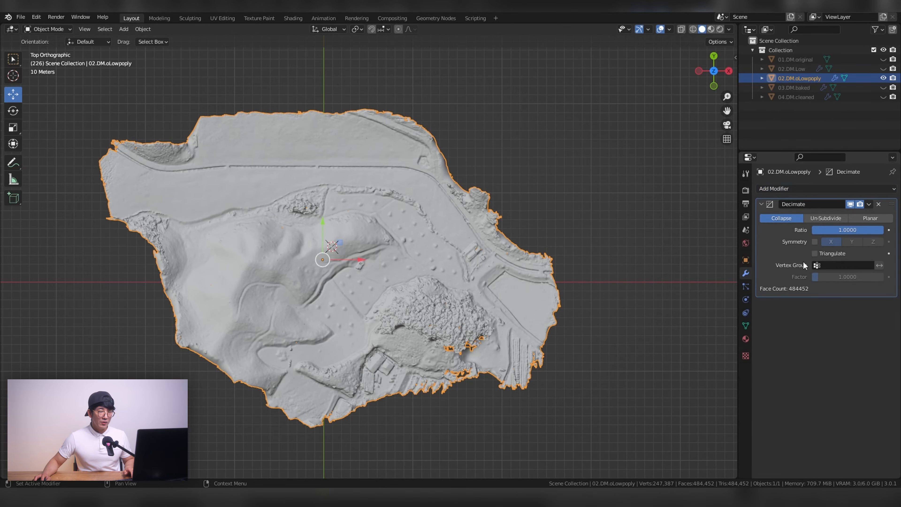
{"action": "left_click", "coordinate": [849, 230]}
{"action": "type", "text": "0"}
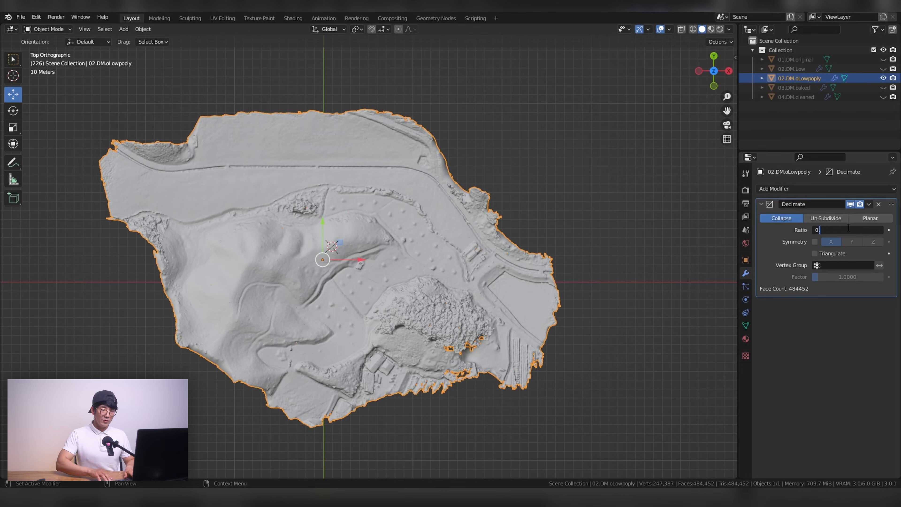
{"action": "type", "text": ".2"}
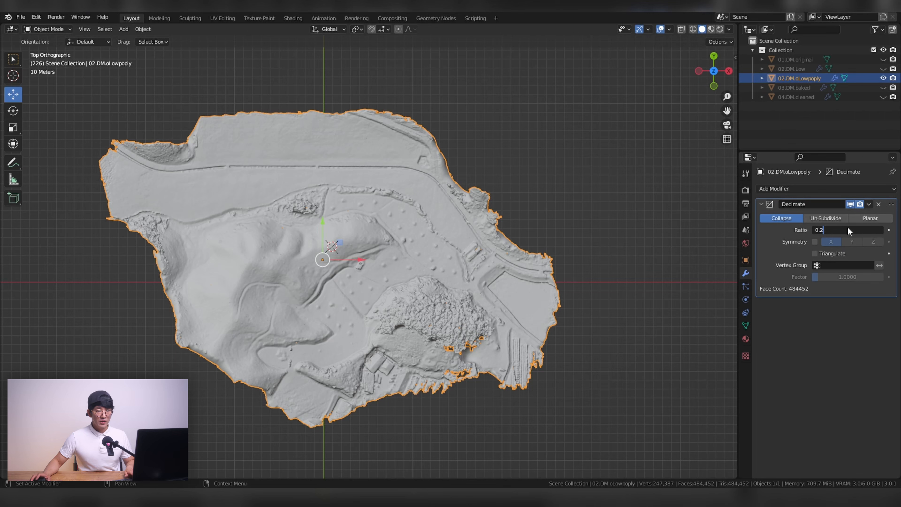
{"action": "key", "text": "Return"}
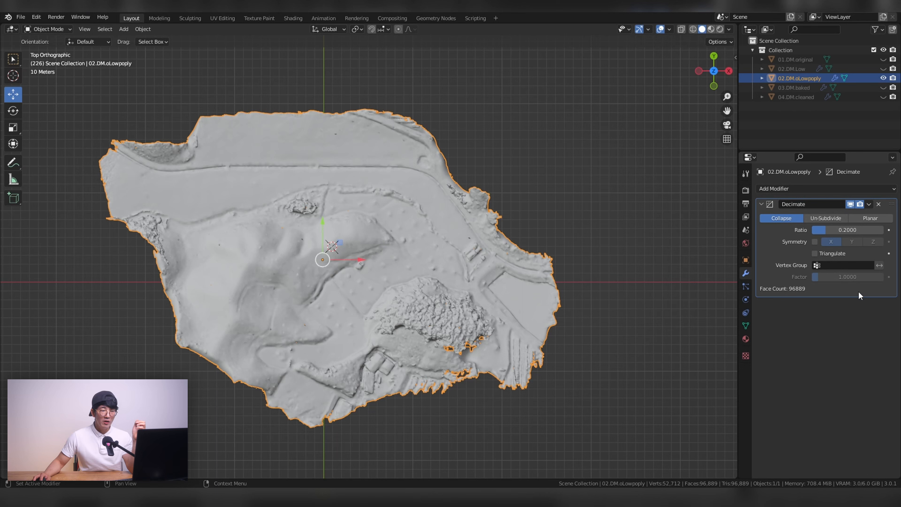
{"action": "left_click", "coordinate": [869, 204]}
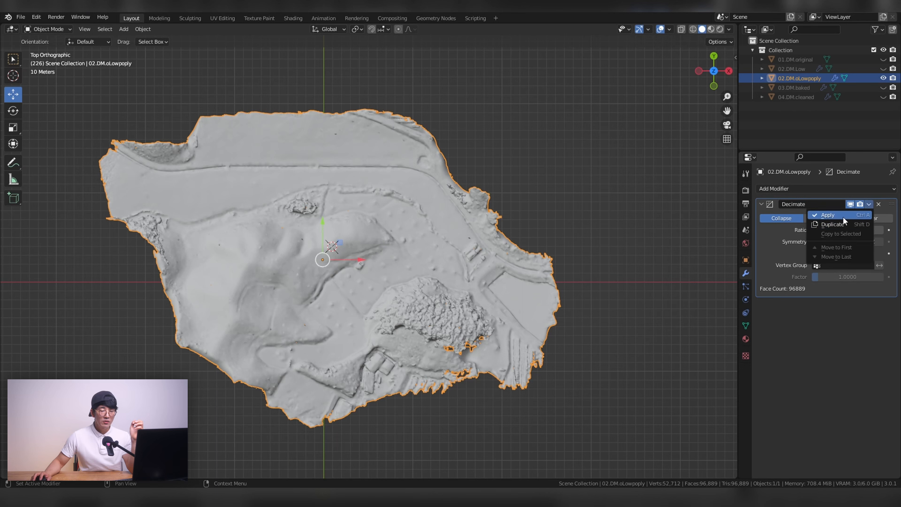
{"action": "left_click", "coordinate": [824, 219]}
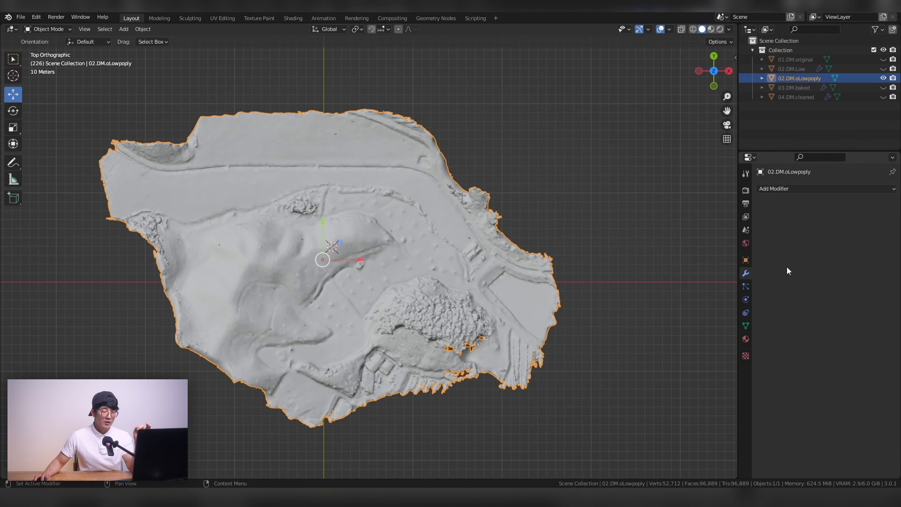
Add a new Decimate modifier to 02.DM.oLowpoply and unhide 01.DM.original in Material Preview shading.
{"action": "left_click", "coordinate": [784, 189]}
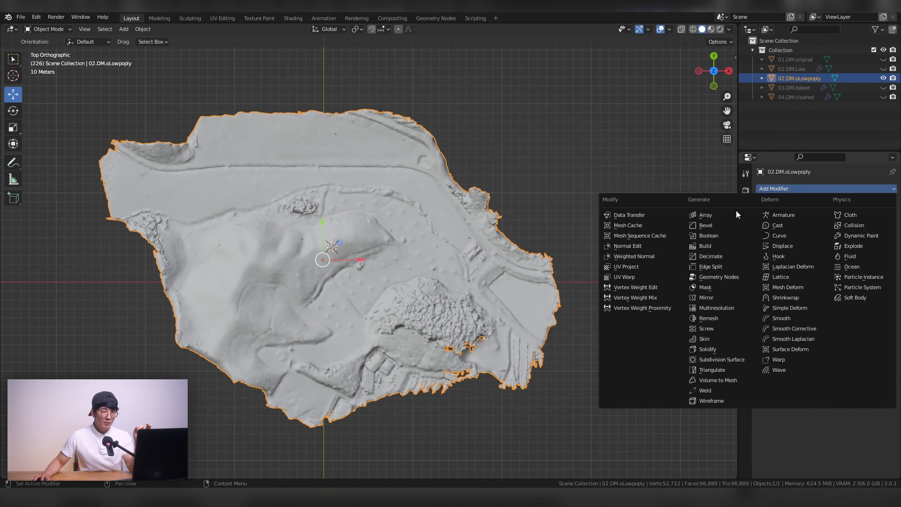
{"action": "left_click", "coordinate": [716, 258]}
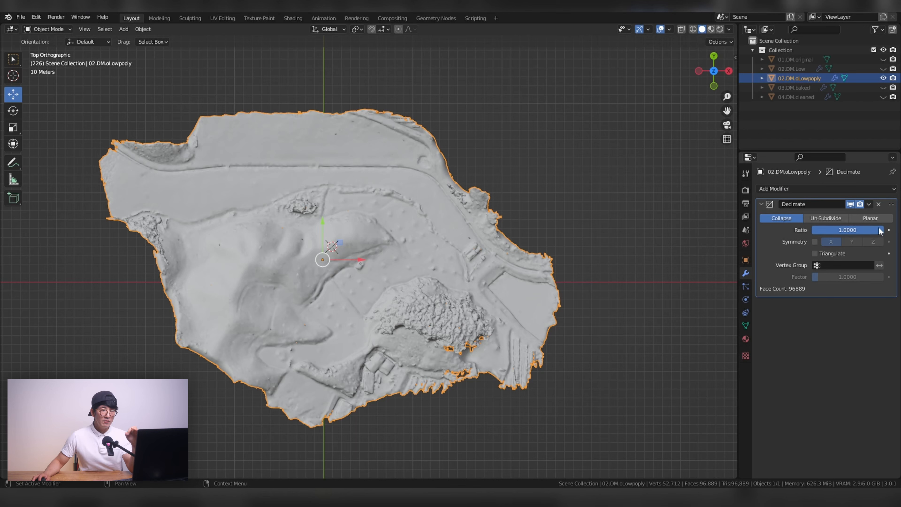
{"action": "left_click", "coordinate": [884, 59]}
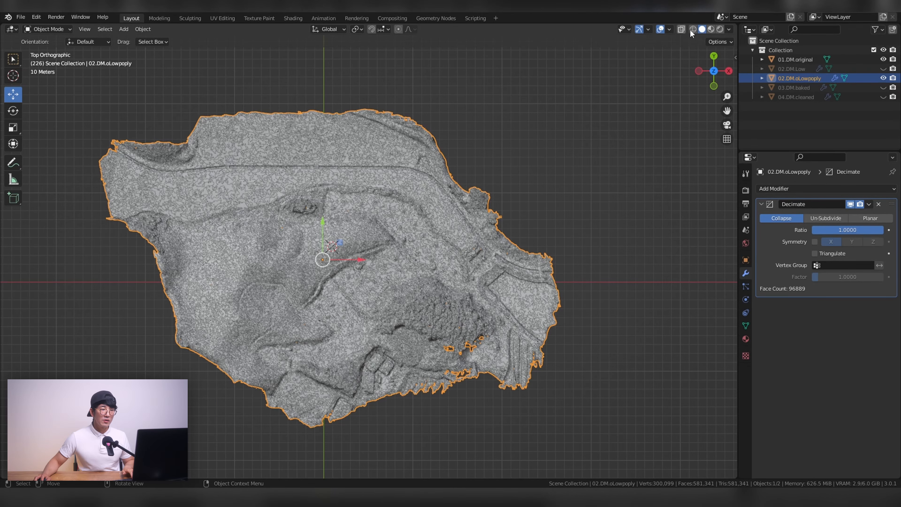
{"action": "left_click", "coordinate": [711, 29]}
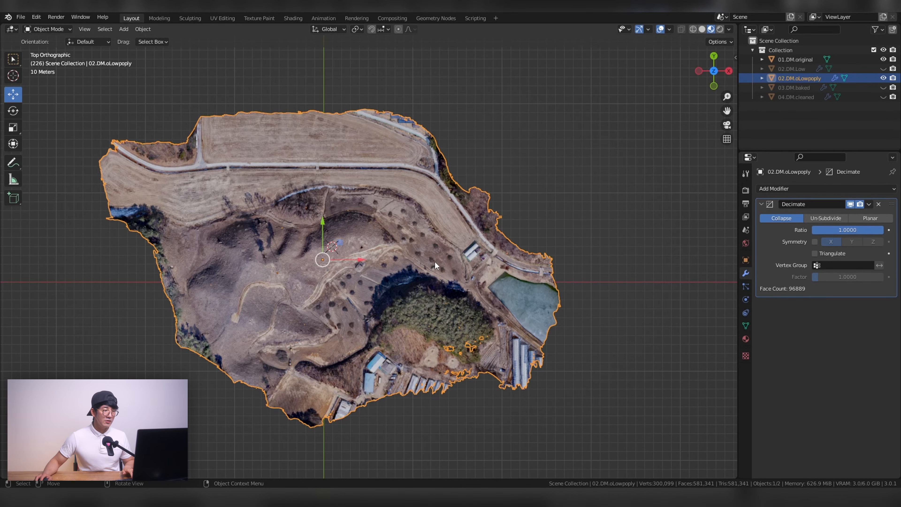
Move 01.DM.original about 468 m along X and 19 m along Y, clear of the low-poly copy.
{"action": "left_click", "coordinate": [853, 60]}
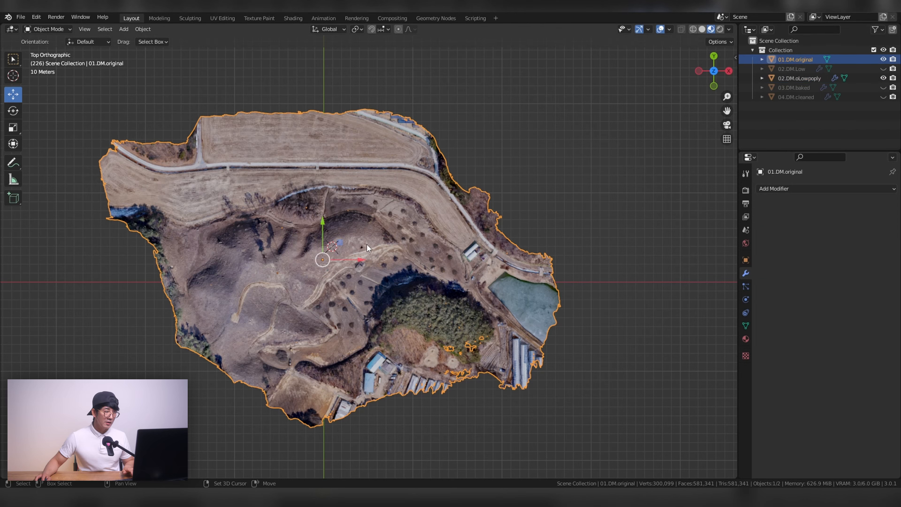
{"action": "key", "text": "shift+d"}
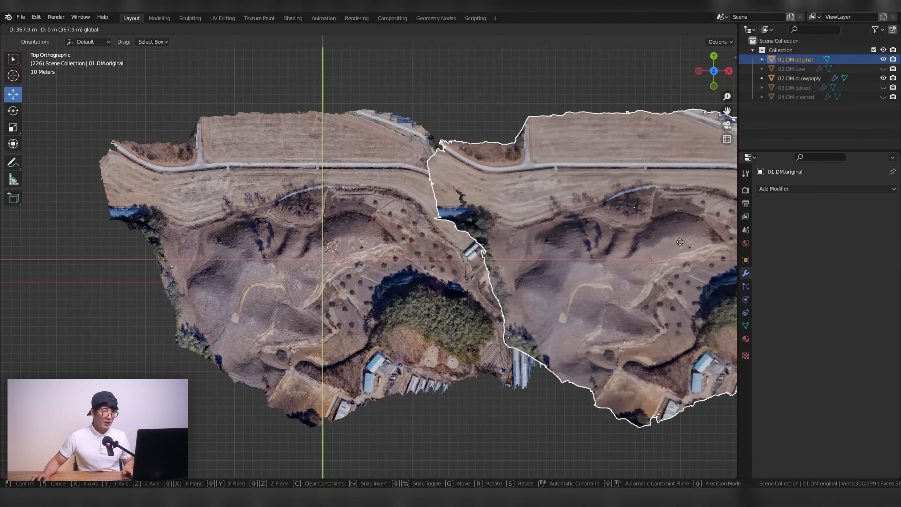
{"action": "left_click", "coordinate": [27, 230]}
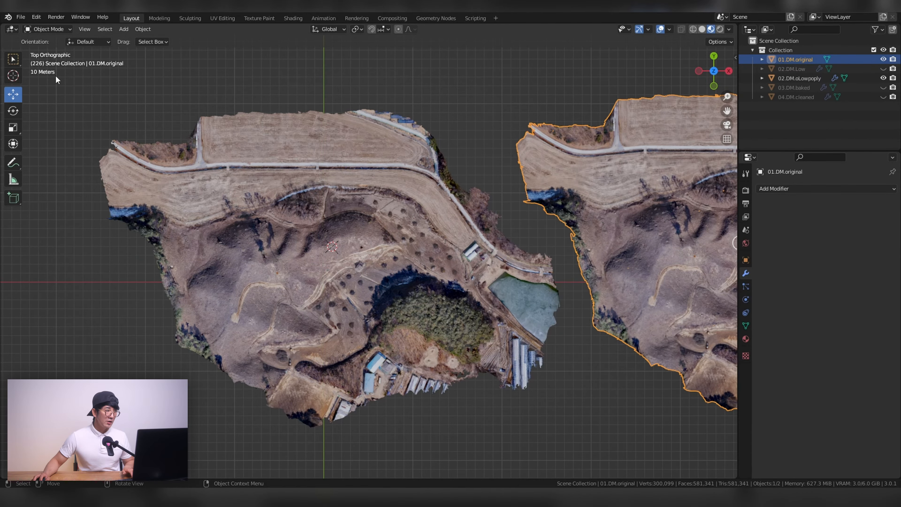
Split the 3D viewport into two side-by-side views and focus one on the low-poly copy's white-roofed buildings near the pond.
{"action": "left_click_drag", "start_coordinate": [4, 25], "coordinate": [376, 29]}
{"action": "scroll", "coordinate": [266, 231], "scroll_direction": "up", "scroll_amount": 8}
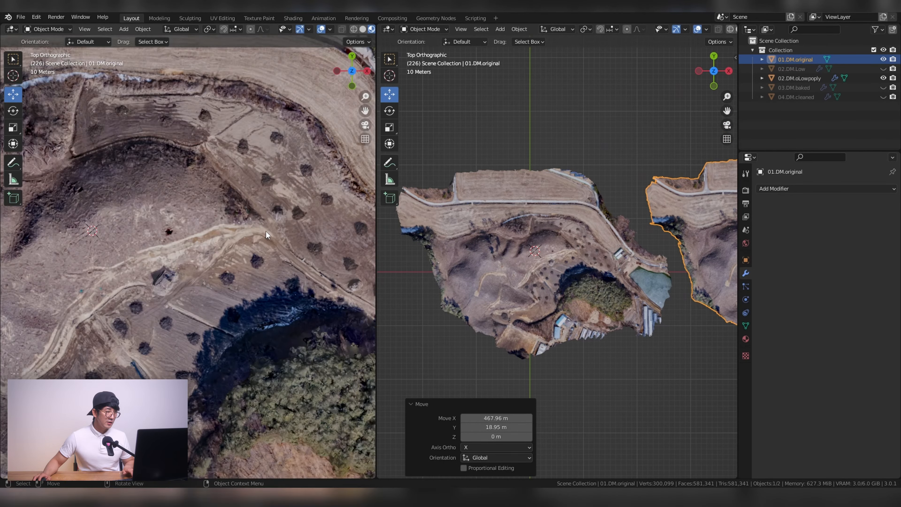
{"action": "scroll", "coordinate": [266, 232], "scroll_direction": "down", "scroll_amount": 4}
{"action": "scroll", "coordinate": [267, 231], "scroll_direction": "up", "scroll_amount": 6}
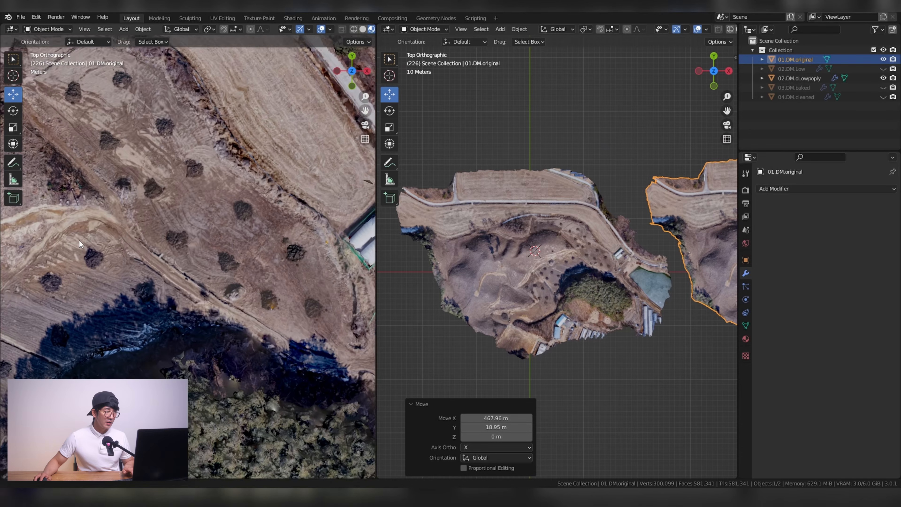
{"action": "scroll", "coordinate": [241, 240], "scroll_direction": "up", "scroll_amount": 2}
{"action": "middle_click_drag", "start_coordinate": [240, 238], "coordinate": [3, 233], "text": "shift"}
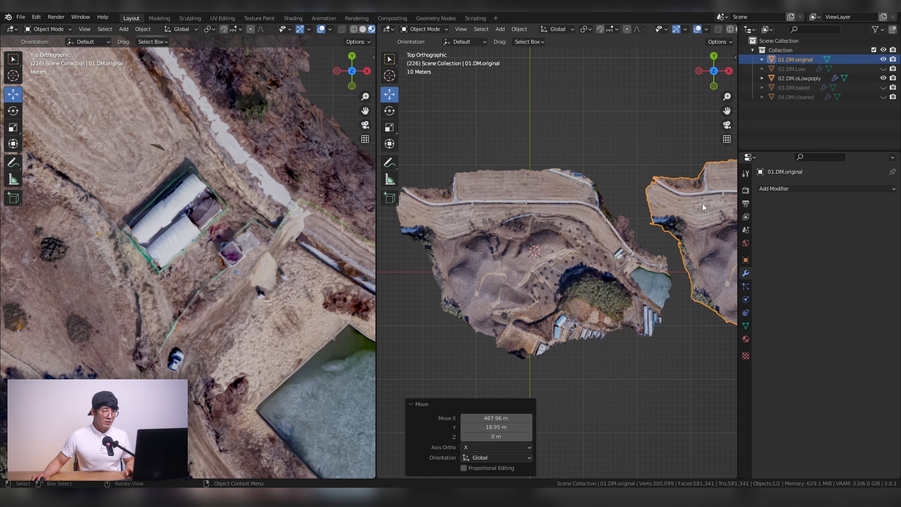
Examine the same white-roofed buildings on the moved original model in the second view for comparison.
{"action": "scroll", "coordinate": [650, 262], "scroll_direction": "up", "scroll_amount": 8}
{"action": "middle_click_drag", "start_coordinate": [660, 265], "coordinate": [420, 248], "text": "shift"}
{"action": "mouse_move", "coordinate": [618, 249]}
{"action": "middle_mouse_down", "text": "shift"}
{"action": "mouse_move", "coordinate": [399, 261]}
{"action": "mouse_move", "coordinate": [418, 277]}
{"action": "mouse_move", "coordinate": [362, 282]}
{"action": "middle_mouse_up", "text": "shift"}
{"action": "middle_click_drag", "start_coordinate": [669, 269], "coordinate": [422, 261], "text": "shift"}
{"action": "middle_click_drag", "start_coordinate": [607, 261], "coordinate": [566, 258], "text": "shift"}
{"action": "scroll", "coordinate": [613, 249], "scroll_direction": "up", "scroll_amount": 2}
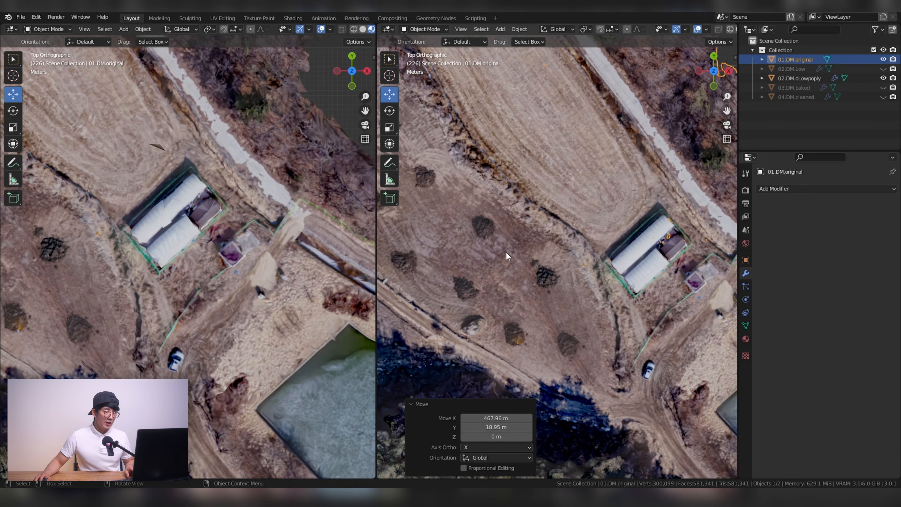
{"action": "scroll", "coordinate": [464, 275], "scroll_direction": "down", "scroll_amount": 4}
{"action": "scroll", "coordinate": [540, 248], "scroll_direction": "up", "scroll_amount": 6}
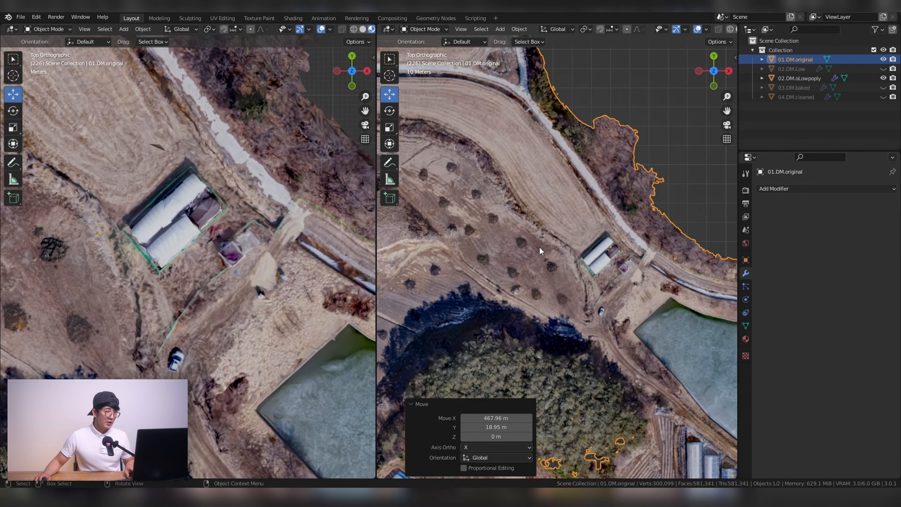
{"action": "middle_click_drag", "start_coordinate": [577, 263], "coordinate": [525, 256], "text": "shift"}
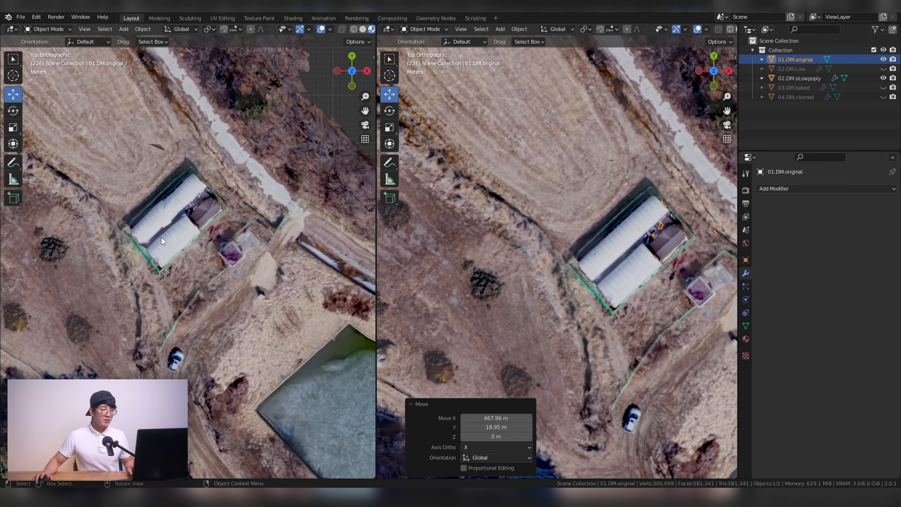
Examine the texture detail of the low-poly copy's hills, dirt tracks and buildings against the original.
{"action": "scroll", "coordinate": [197, 250], "scroll_direction": "down", "scroll_amount": 3}
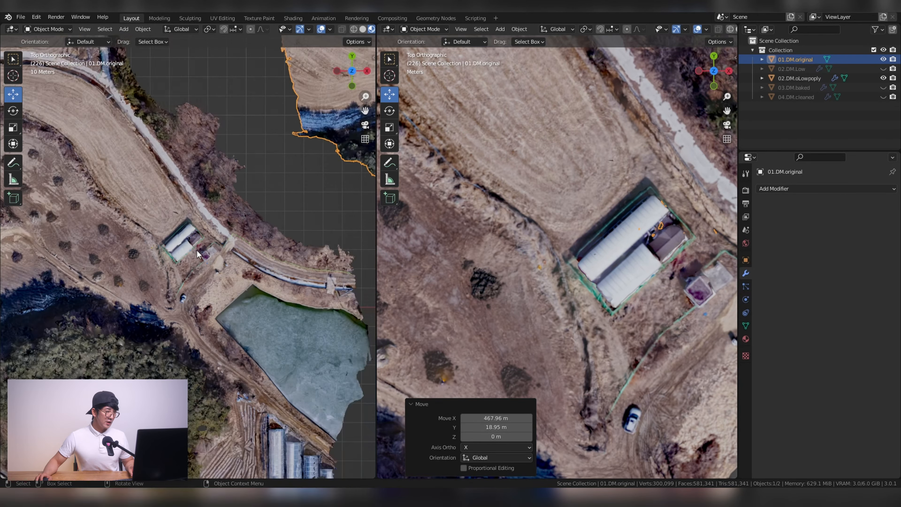
{"action": "middle_click_drag", "start_coordinate": [78, 275], "coordinate": [375, 221], "text": "shift"}
{"action": "scroll", "coordinate": [219, 237], "scroll_direction": "up", "scroll_amount": 2}
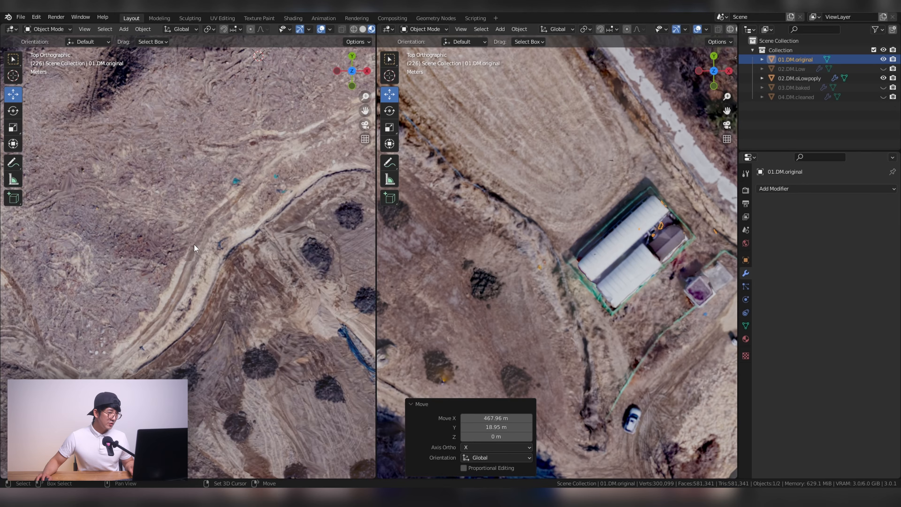
{"action": "middle_click_drag", "start_coordinate": [195, 245], "coordinate": [274, 299], "text": "shift"}
{"action": "middle_click_drag", "start_coordinate": [196, 297], "coordinate": [235, 302], "text": "shift"}
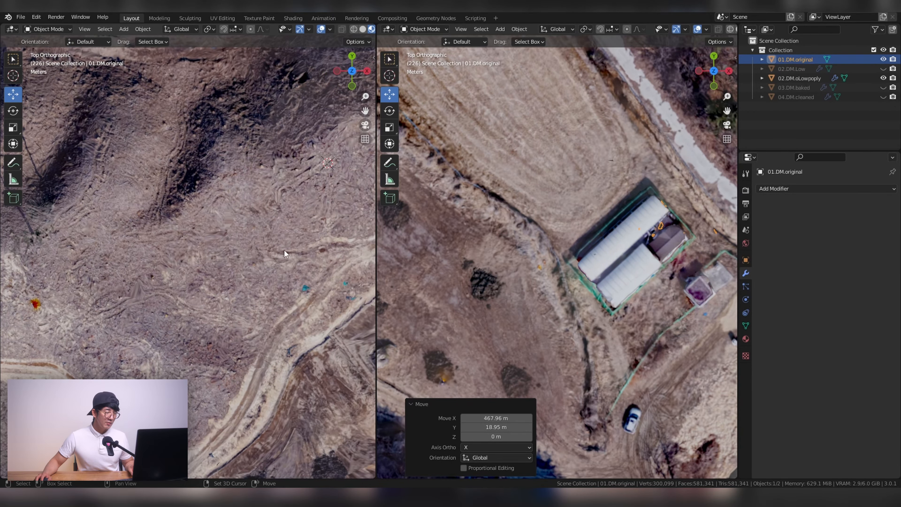
{"action": "middle_click_drag", "start_coordinate": [285, 250], "coordinate": [109, 264], "text": "shift"}
{"action": "middle_click_drag", "start_coordinate": [217, 256], "coordinate": [81, 274], "text": "shift"}
{"action": "mouse_move", "coordinate": [240, 281]}
{"action": "middle_mouse_down", "text": "shift"}
{"action": "mouse_move", "coordinate": [5, 305]}
{"action": "mouse_move", "coordinate": [204, 336]}
{"action": "mouse_move", "coordinate": [211, 309]}
{"action": "middle_mouse_up", "text": "shift"}
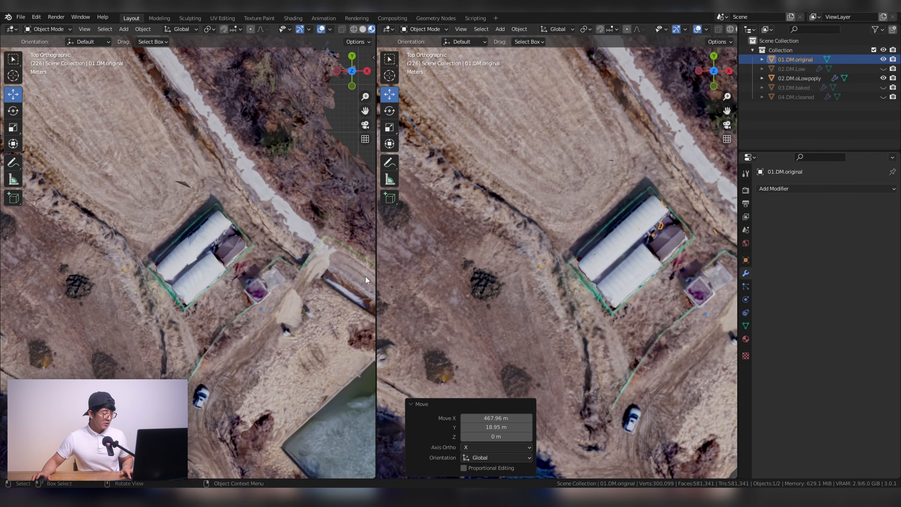
Undo the move of 01.DM.original and widen the view that shows the model.
{"action": "key", "text": "ctrl+z"}
{"action": "scroll", "coordinate": [264, 319], "scroll_direction": "down", "scroll_amount": 2}
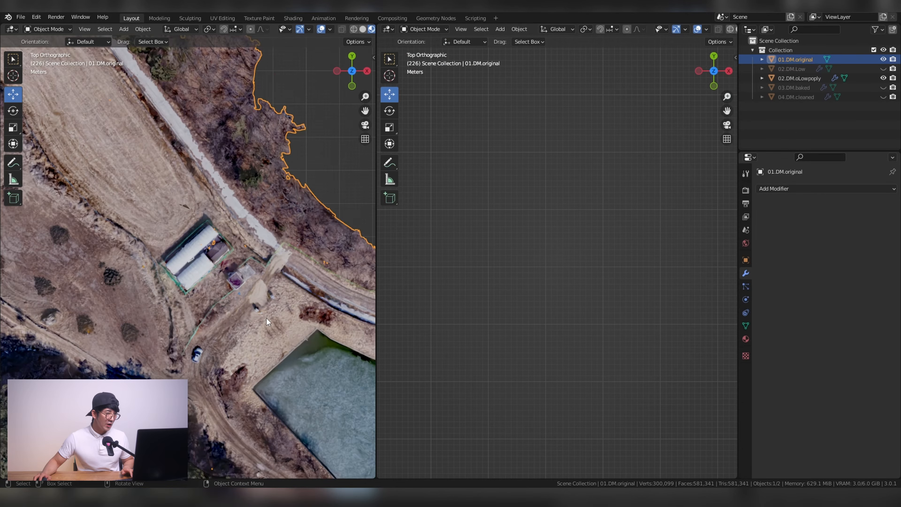
{"action": "scroll", "coordinate": [266, 319], "scroll_direction": "down", "scroll_amount": 1}
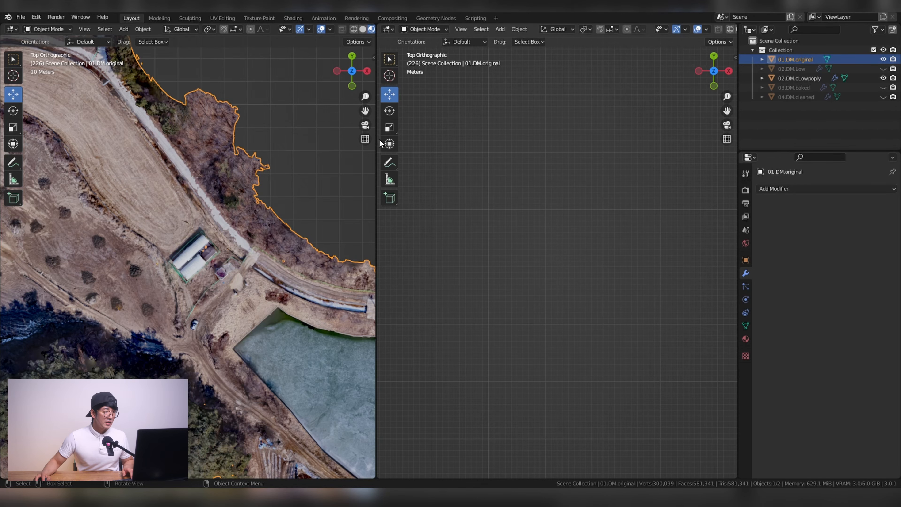
{"action": "left_click_drag", "start_coordinate": [377, 152], "coordinate": [463, 156]}
{"action": "scroll", "coordinate": [300, 231], "scroll_direction": "down", "scroll_amount": 5}
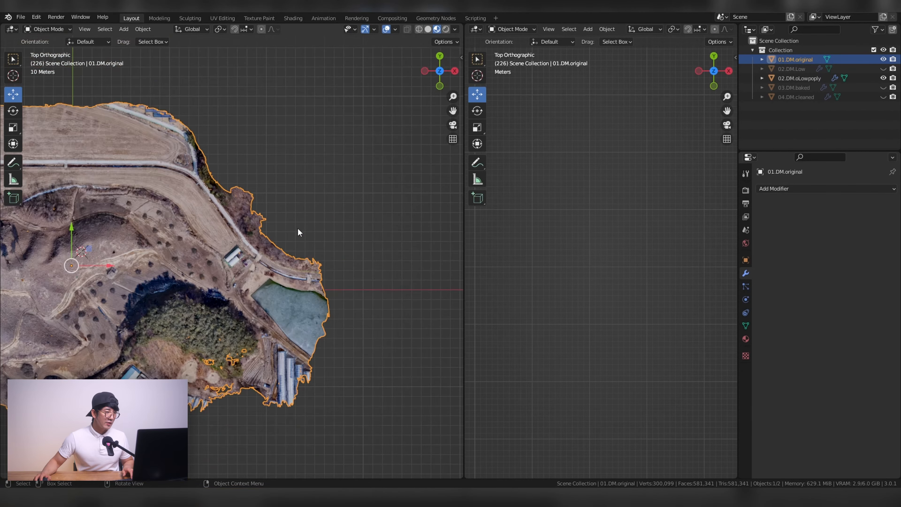
Hide 01.DM.original and delete 02.DM.oLowpoply from the collection.
{"action": "left_click", "coordinate": [883, 60]}
{"action": "left_click", "coordinate": [853, 80]}
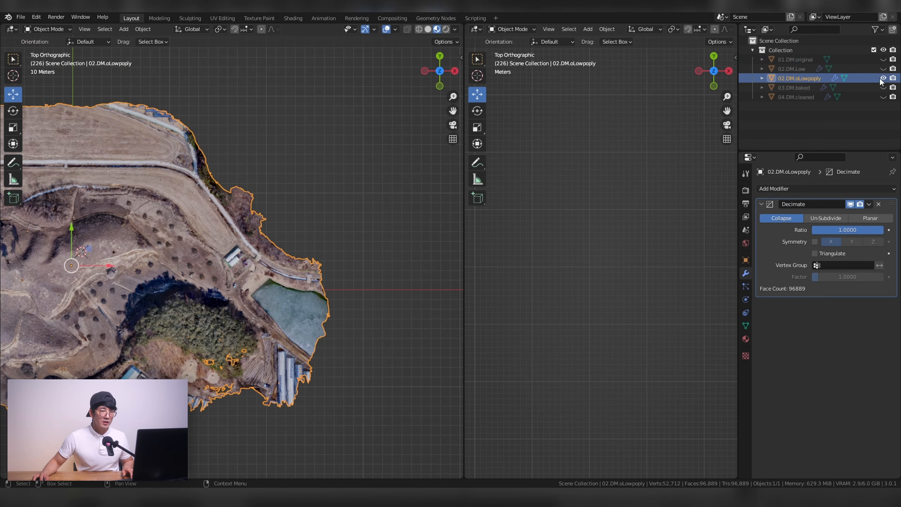
{"action": "right_click", "coordinate": [827, 79]}
{"action": "left_click", "coordinate": [780, 101]}
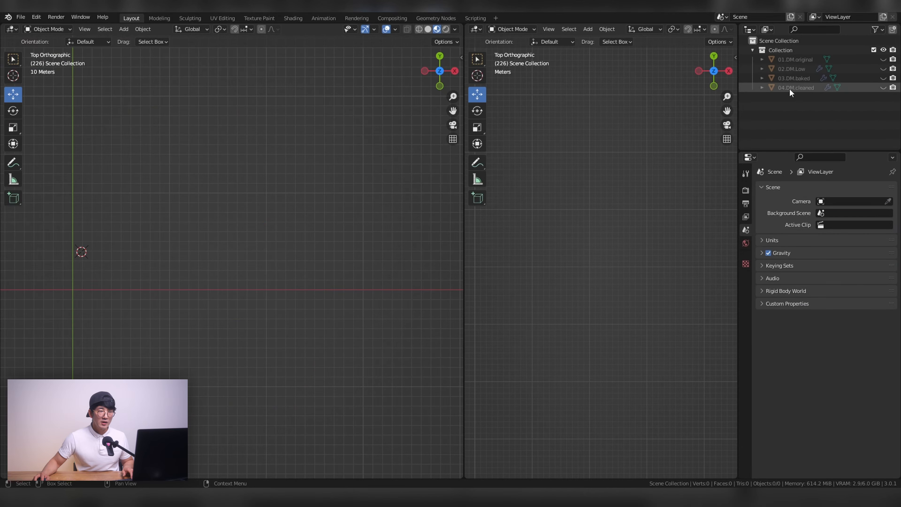
Show 02.DM.Low to check its textured surface, and hide it again.
{"action": "left_click", "coordinate": [801, 68]}
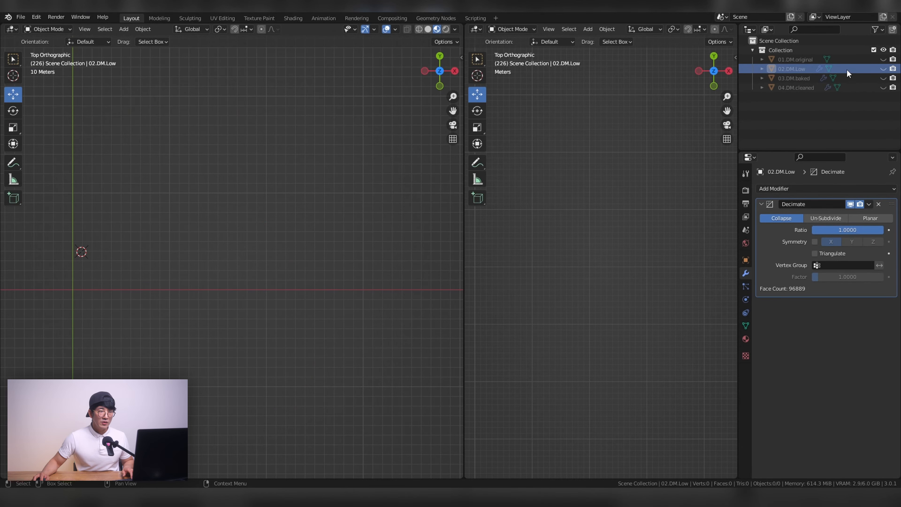
{"action": "left_click", "coordinate": [883, 69]}
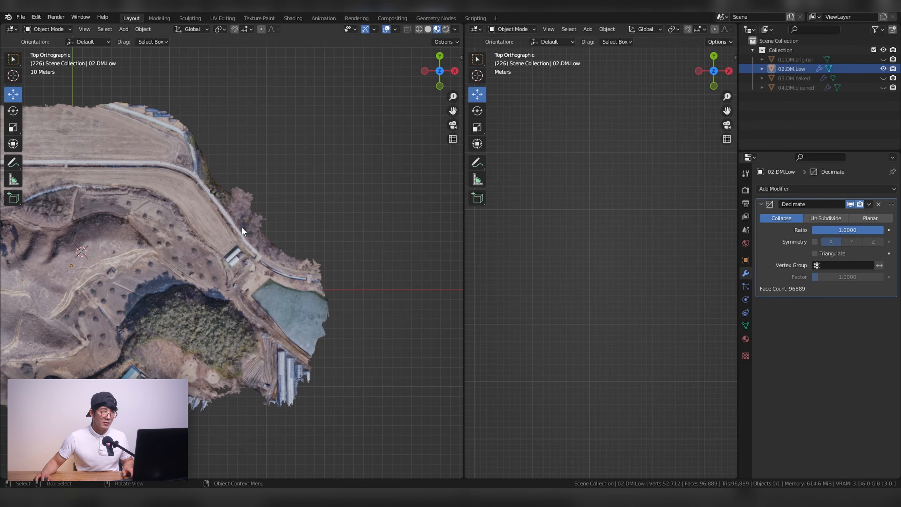
{"action": "middle_click_drag", "start_coordinate": [171, 267], "coordinate": [331, 248], "text": "shift"}
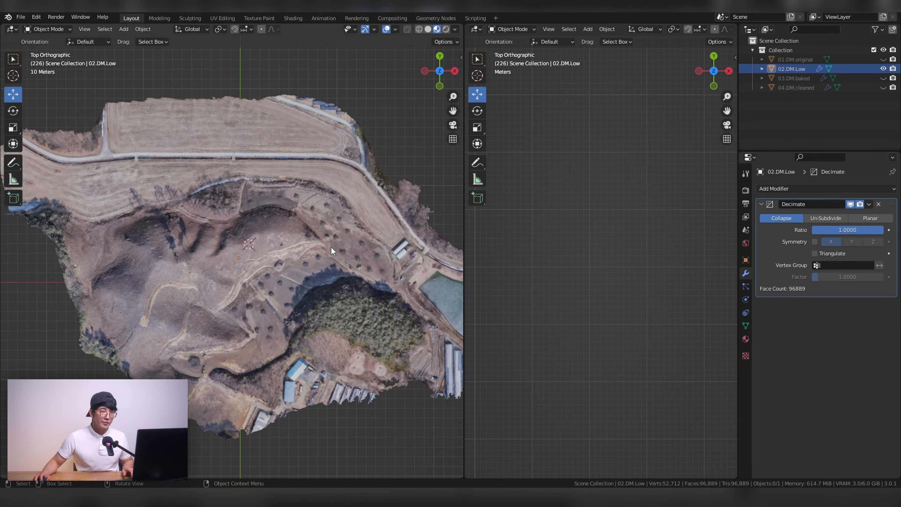
{"action": "left_click", "coordinate": [862, 71]}
{"action": "left_click", "coordinate": [883, 69]}
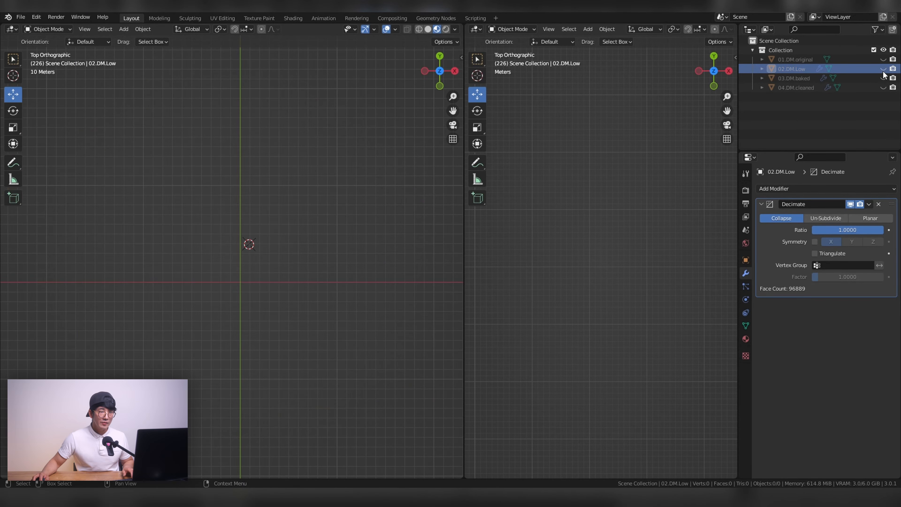
View 02.DM.Low in solid shading and compare its material slots with those of 01.DM.original.
{"action": "left_click", "coordinate": [428, 30]}
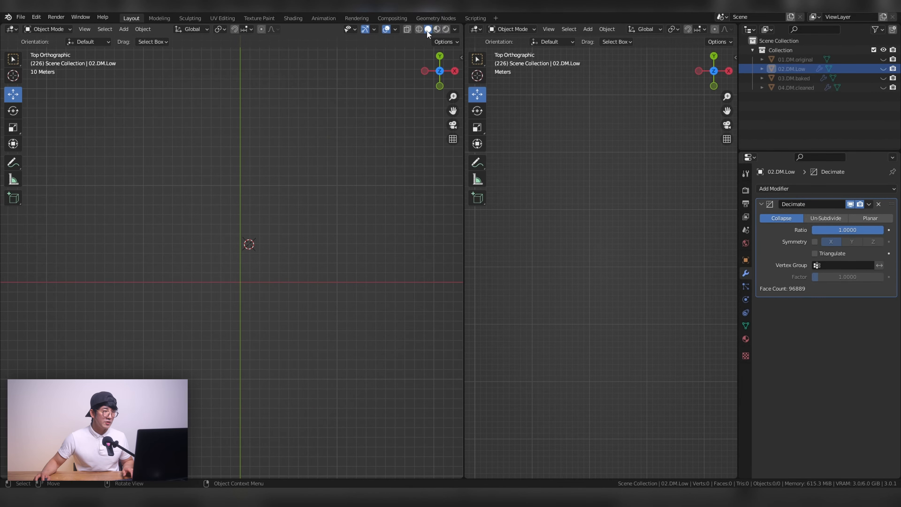
{"action": "left_click", "coordinate": [883, 68]}
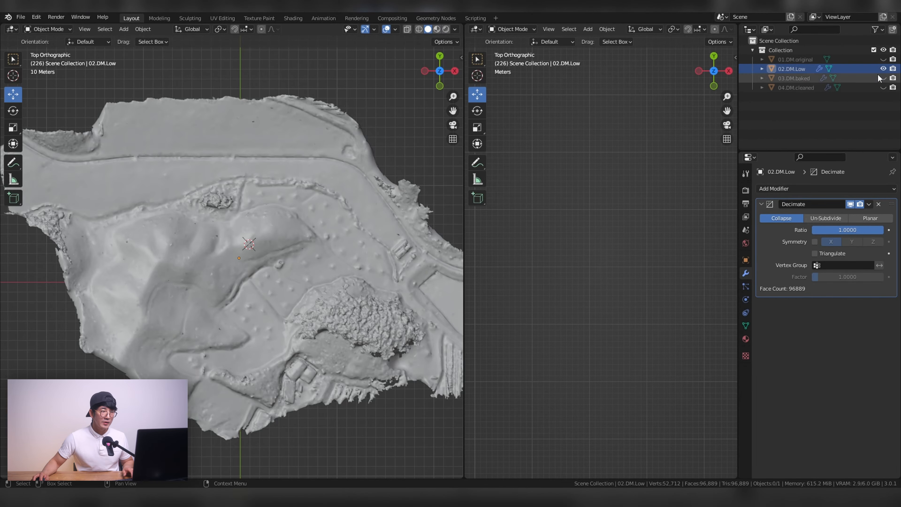
{"action": "middle_click_drag", "start_coordinate": [341, 260], "coordinate": [296, 265], "text": "shift"}
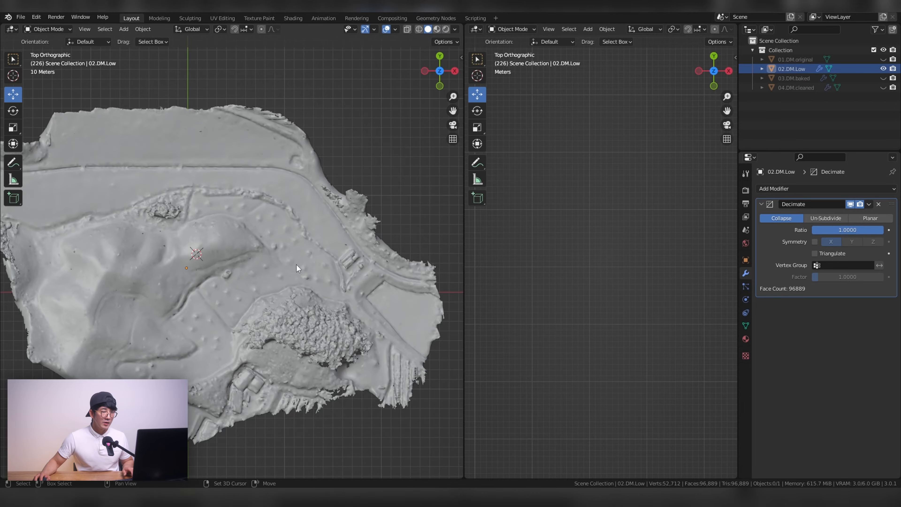
{"action": "left_click", "coordinate": [746, 339]}
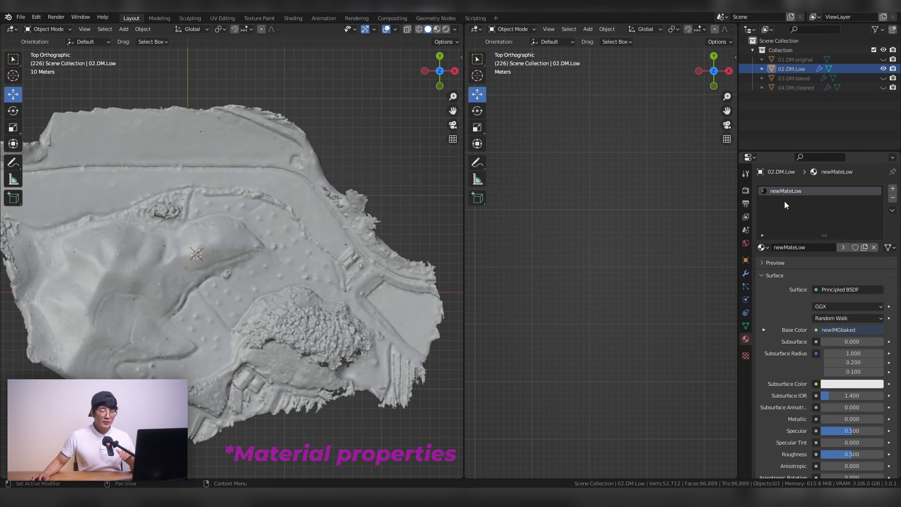
{"action": "left_click", "coordinate": [802, 58]}
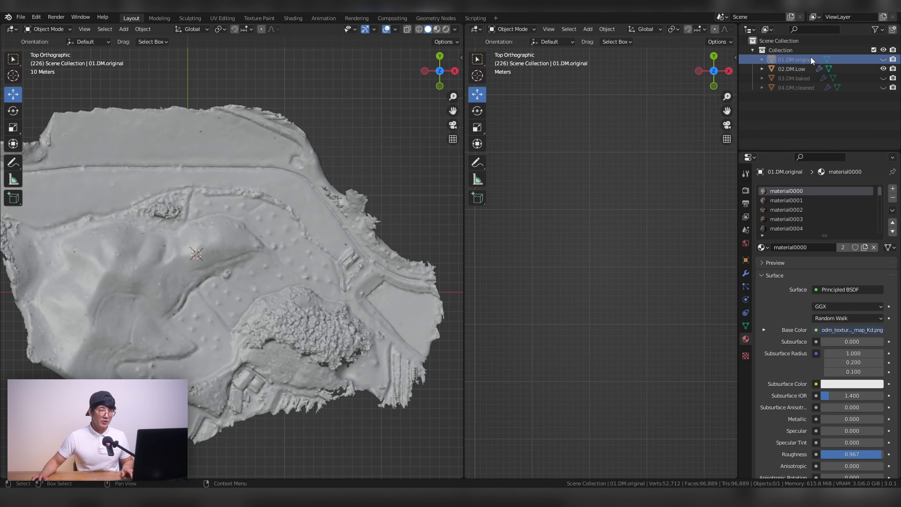
Restore Material Preview shading, hide 02.DM.Low and show 01.DM.original.
{"action": "left_click", "coordinate": [438, 29]}
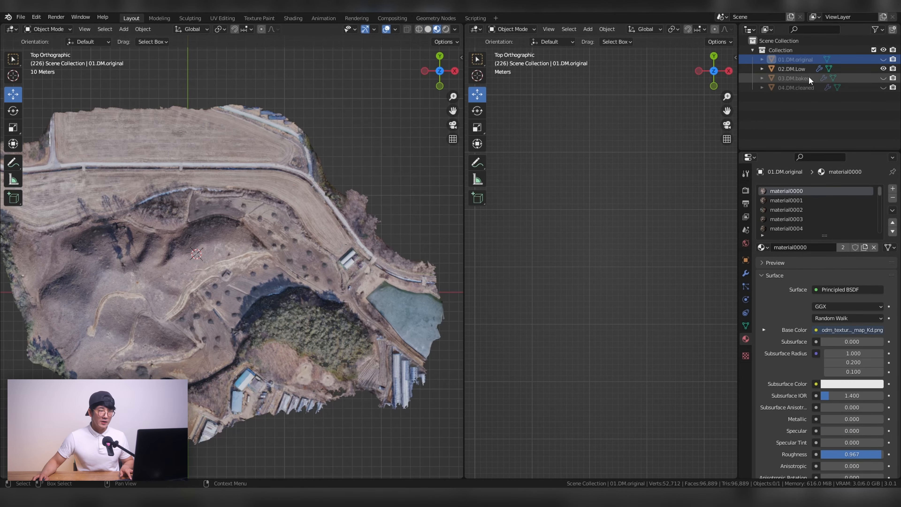
{"action": "left_click", "coordinate": [883, 68]}
{"action": "left_click", "coordinate": [883, 59]}
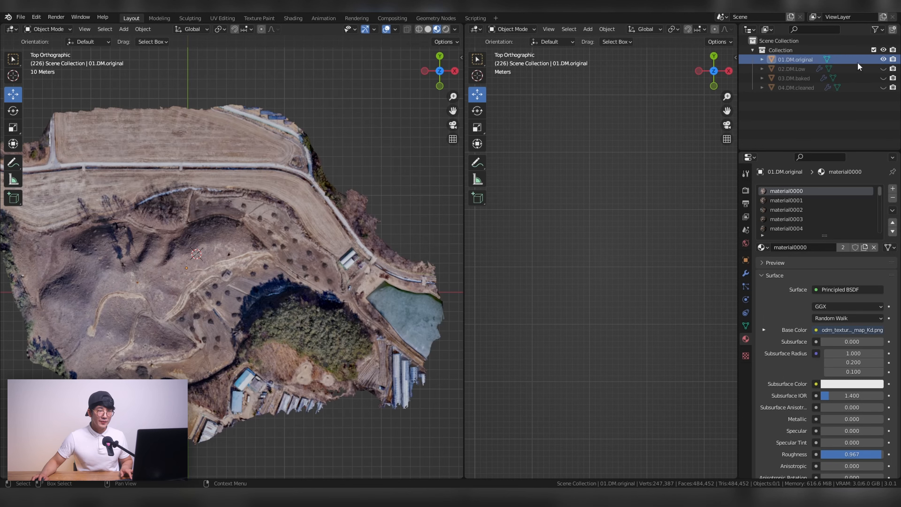
Duplicate 01.DM.original, keeping the copy at the same position.
{"action": "left_click", "coordinate": [301, 234]}
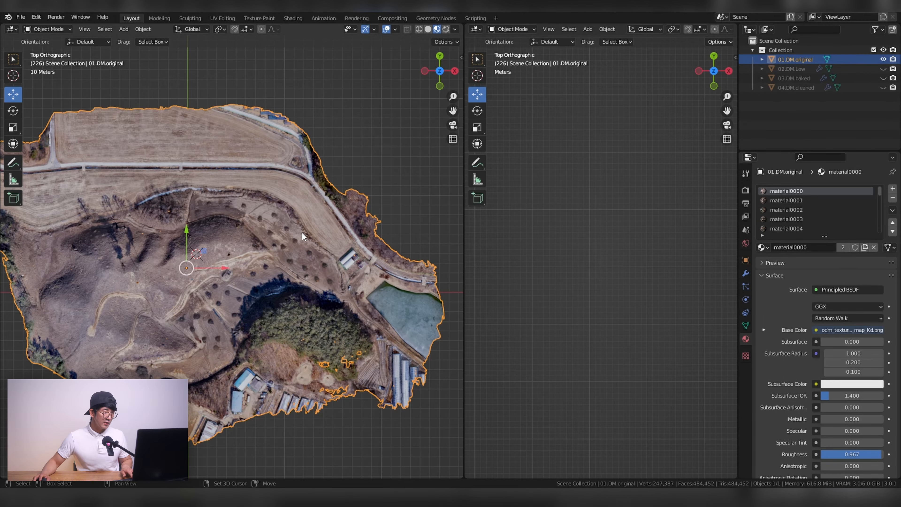
{"action": "key", "text": "shift+d"}
{"action": "key", "text": "Escape"}
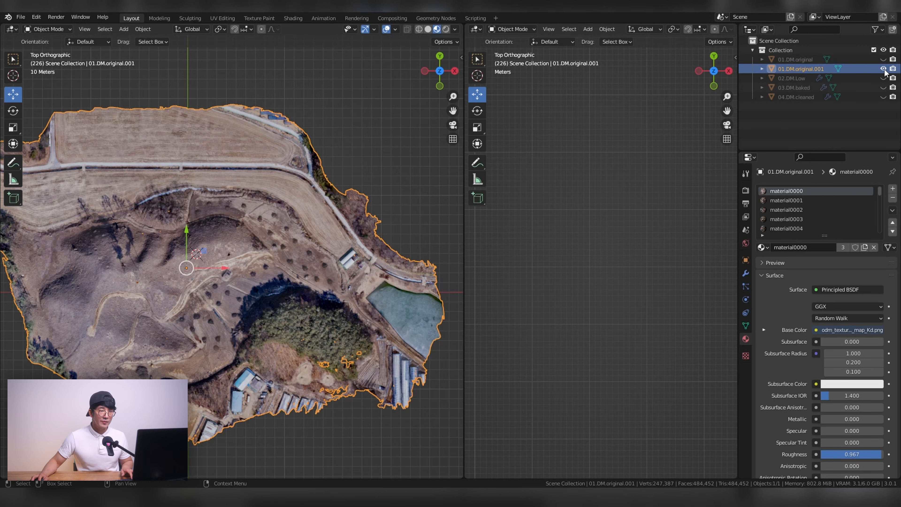
In solid shading, add a Decimate modifier to 01.DM.original.001 with a collapse ratio of 0.2 and apply it.
{"action": "left_click", "coordinate": [428, 29]}
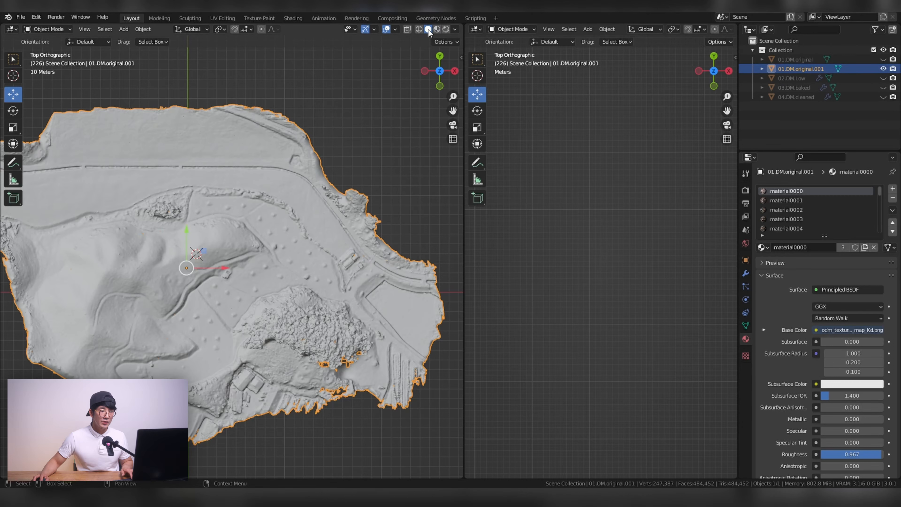
{"action": "left_click", "coordinate": [745, 274]}
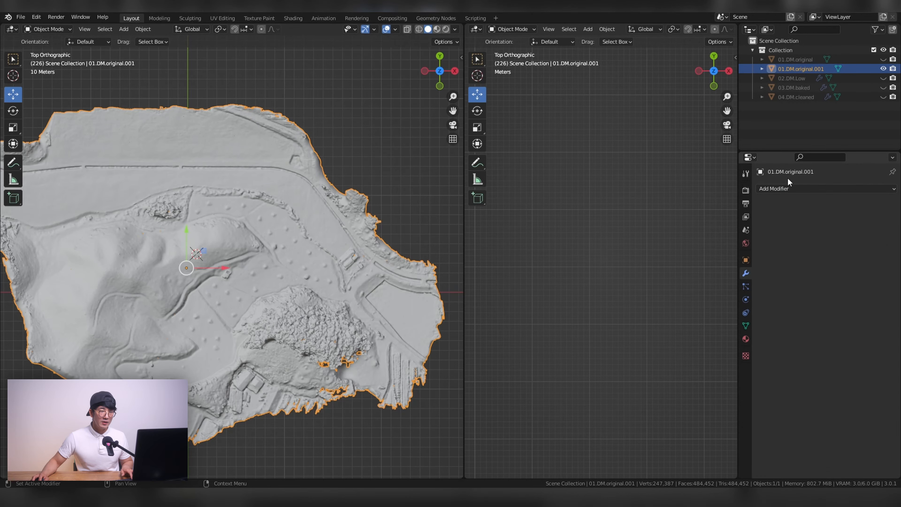
{"action": "left_click", "coordinate": [789, 188]}
{"action": "left_click", "coordinate": [726, 255]}
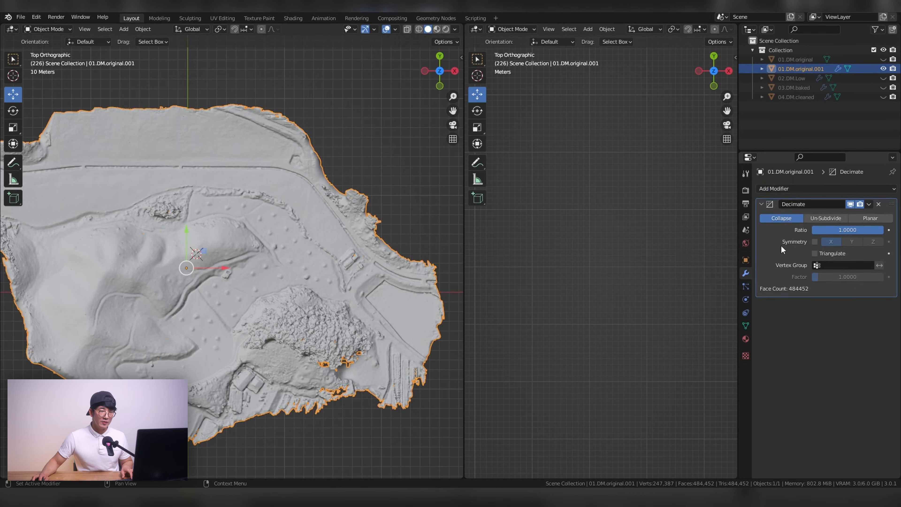
{"action": "left_click", "coordinate": [858, 230]}
{"action": "type", "text": "0."}
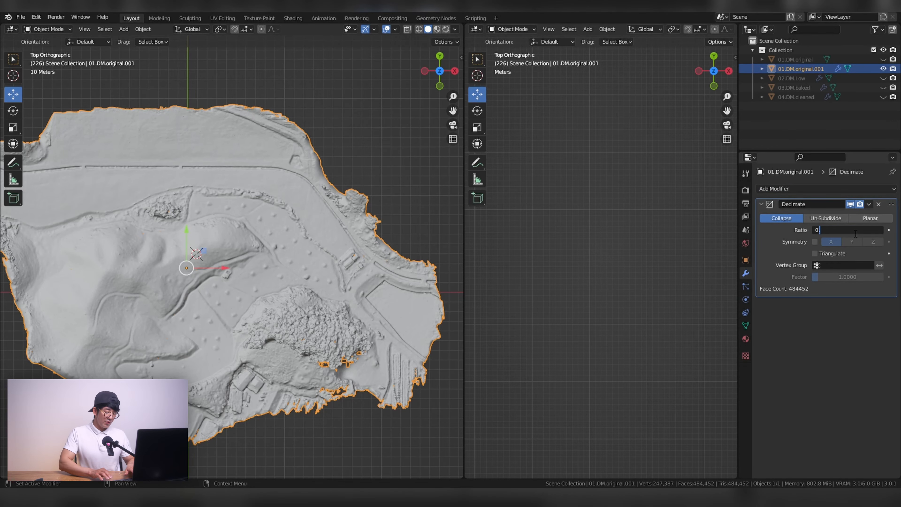
{"action": "type", "text": "2"}
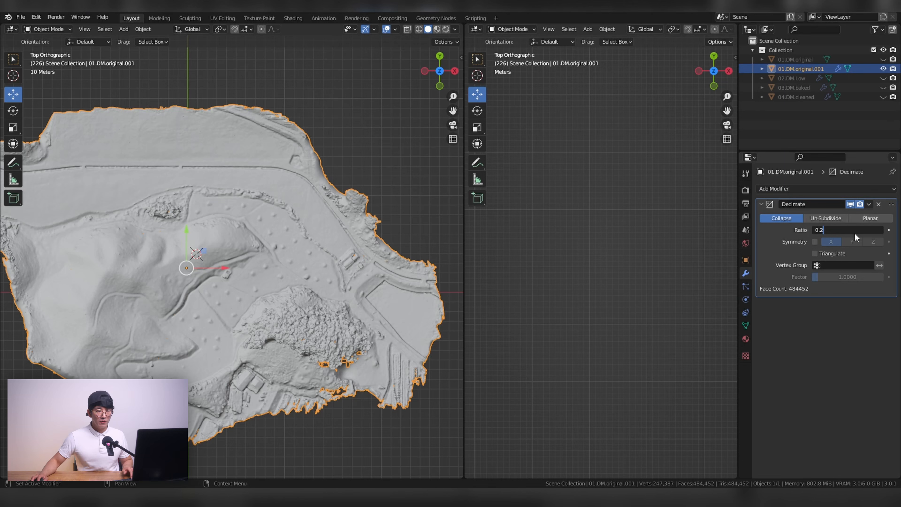
{"action": "key", "text": "Return"}
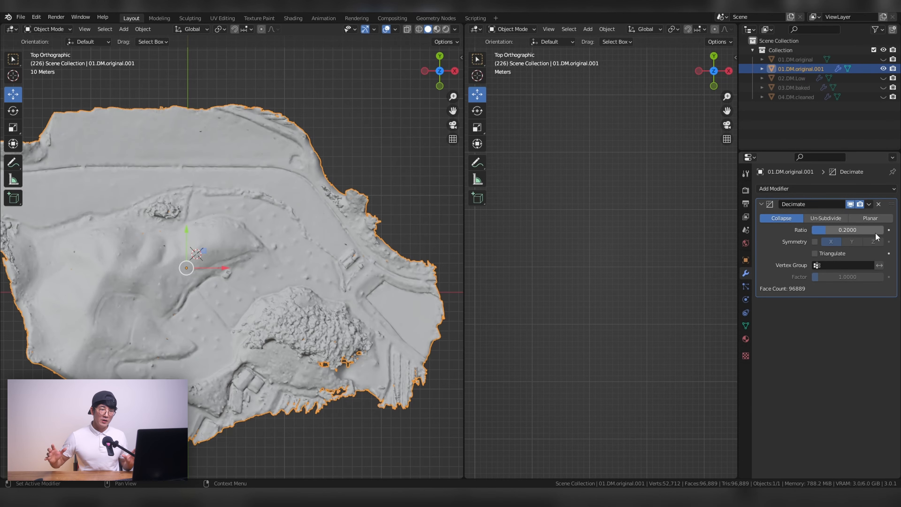
{"action": "left_click", "coordinate": [869, 205]}
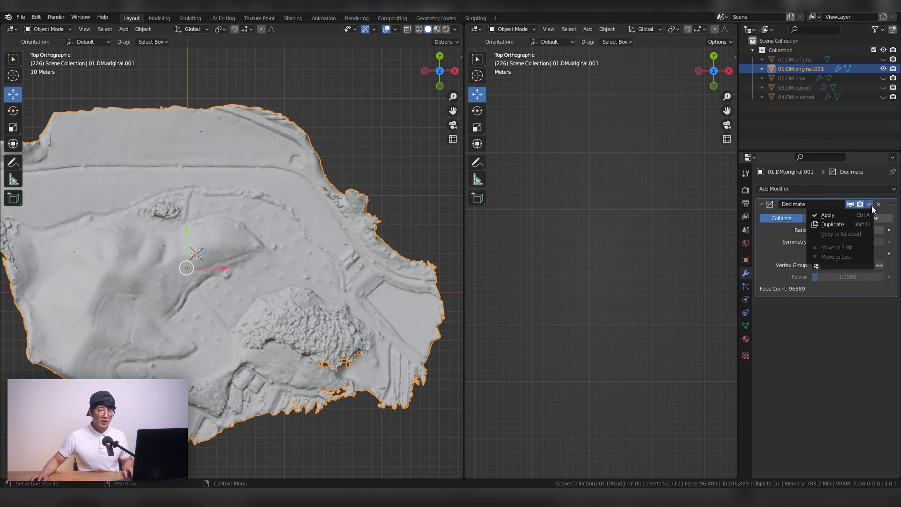
{"action": "left_click", "coordinate": [859, 216]}
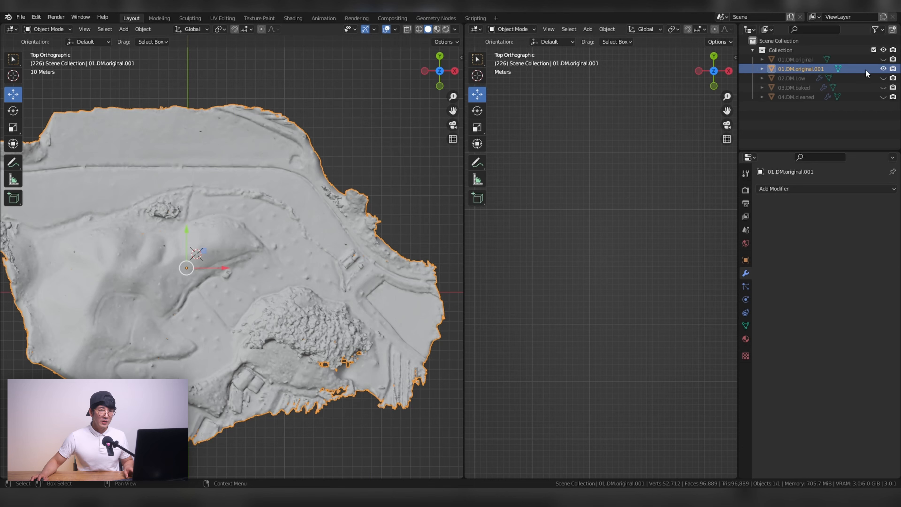
Remove all material slots from 01.DM.original.001.
{"action": "left_click", "coordinate": [746, 340]}
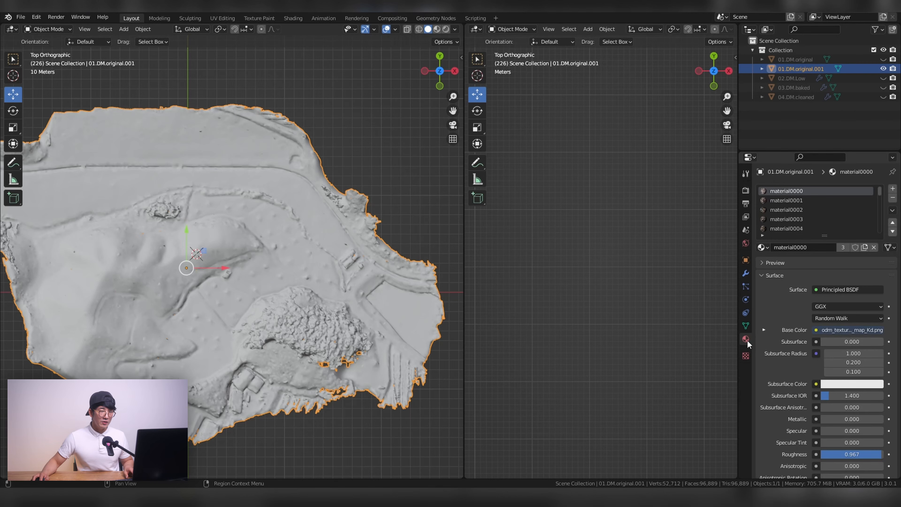
{"action": "left_click", "coordinate": [893, 198]}
{"action": "left_click", "coordinate": [893, 198]}
{"action": "left_click", "coordinate": [892, 198]}
{"action": "left_click", "coordinate": [893, 198]}
{"action": "left_click", "coordinate": [893, 198]}
{"action": "left_click", "coordinate": [893, 198]}
{"action": "left_click", "coordinate": [893, 198]}
{"action": "left_click", "coordinate": [893, 198]}
{"action": "left_click", "coordinate": [893, 198]}
{"action": "left_click", "coordinate": [893, 199]}
{"action": "left_click", "coordinate": [893, 199]}
{"action": "left_click", "coordinate": [893, 198]}
{"action": "left_click", "coordinate": [893, 198]}
{"action": "left_click", "coordinate": [893, 198]}
{"action": "left_click", "coordinate": [893, 198]}
{"action": "left_click", "coordinate": [893, 198]}
{"action": "left_click", "coordinate": [893, 198]}
{"action": "left_click", "coordinate": [893, 198]}
{"action": "left_click", "coordinate": [893, 198]}
{"action": "left_click", "coordinate": [893, 199]}
{"action": "left_click", "coordinate": [893, 198]}
{"action": "left_click", "coordinate": [893, 198]}
{"action": "left_click", "coordinate": [893, 198]}
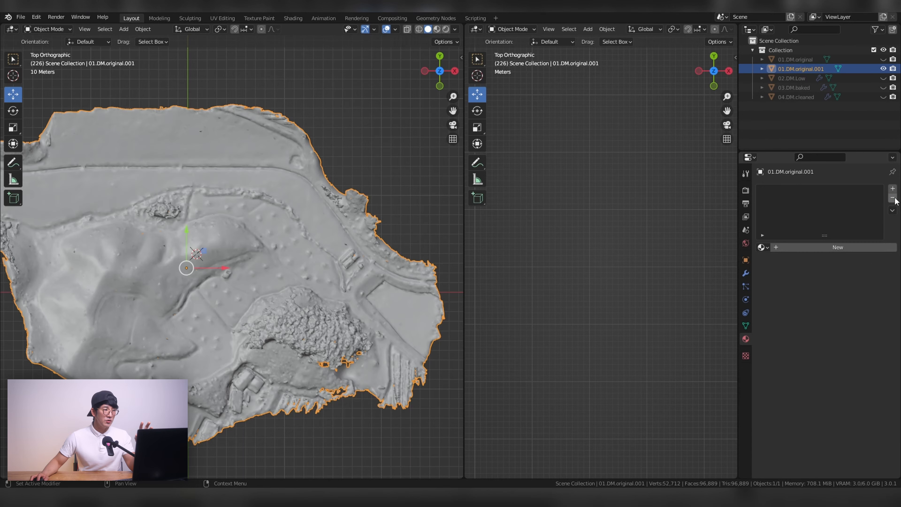
Create a new material on 01.DM.original.001 and name it newMate01.
{"action": "left_click", "coordinate": [840, 248]}
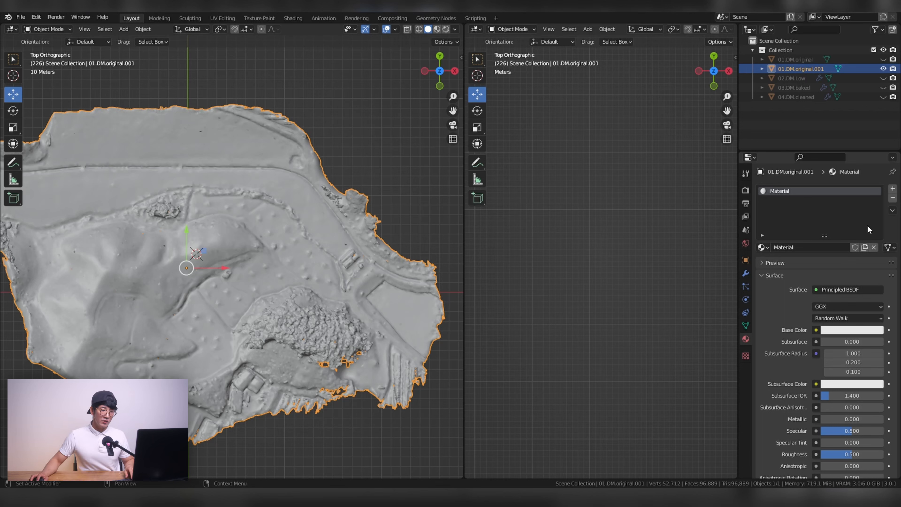
{"action": "double_click", "coordinate": [806, 247]}
{"action": "type", "text": "new"}
{"action": "key", "text": "Caps_Lock"}
{"action": "type", "text": "Mate"}
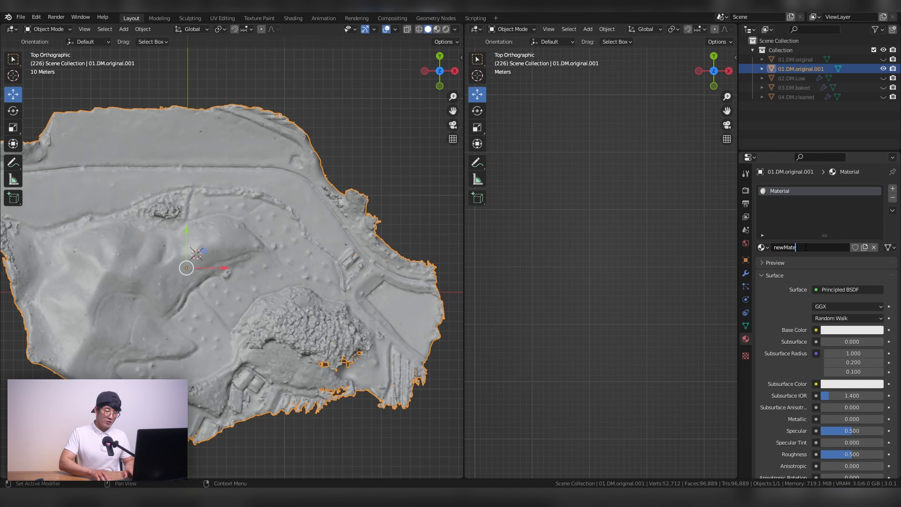
{"action": "type", "text": "01"}
{"action": "key", "text": "Return"}
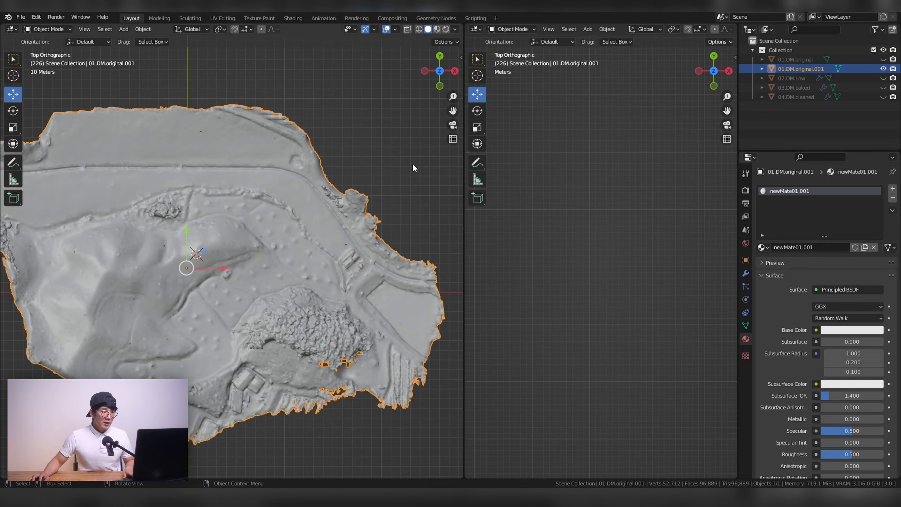
Widen the empty second viewport and change it to an Image Editor.
{"action": "left_click_drag", "start_coordinate": [465, 244], "coordinate": [386, 245]}
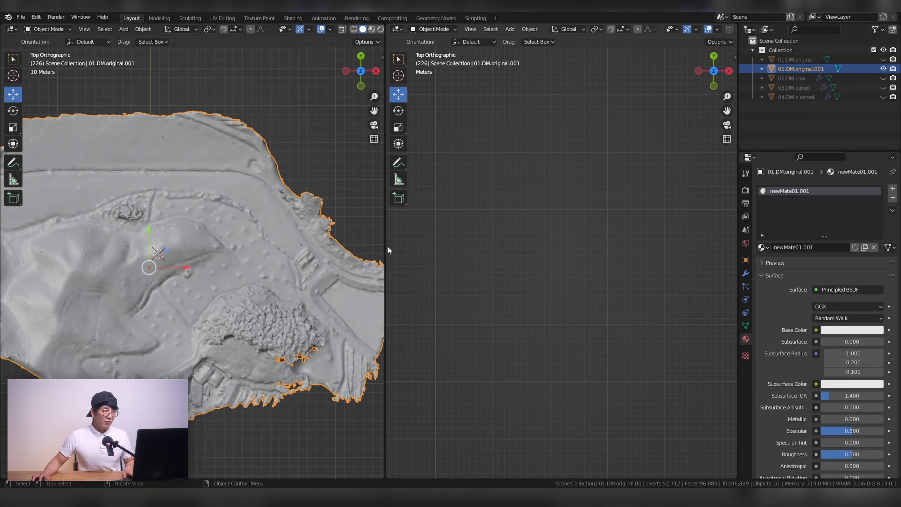
{"action": "left_click", "coordinate": [398, 29]}
{"action": "left_click", "coordinate": [398, 29]}
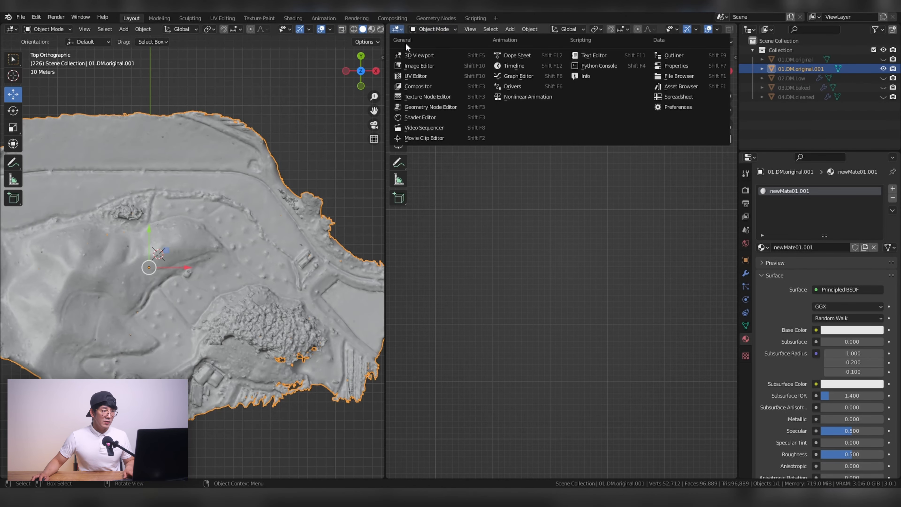
{"action": "left_click", "coordinate": [418, 67]}
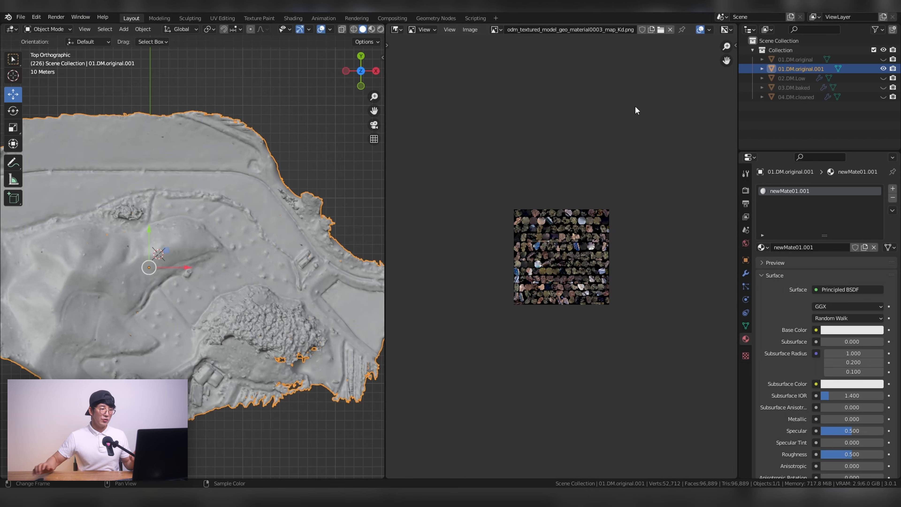
Start a new image in the Image Editor and name it newTextureBaked.
{"action": "left_click", "coordinate": [470, 30]}
{"action": "left_click", "coordinate": [482, 39]}
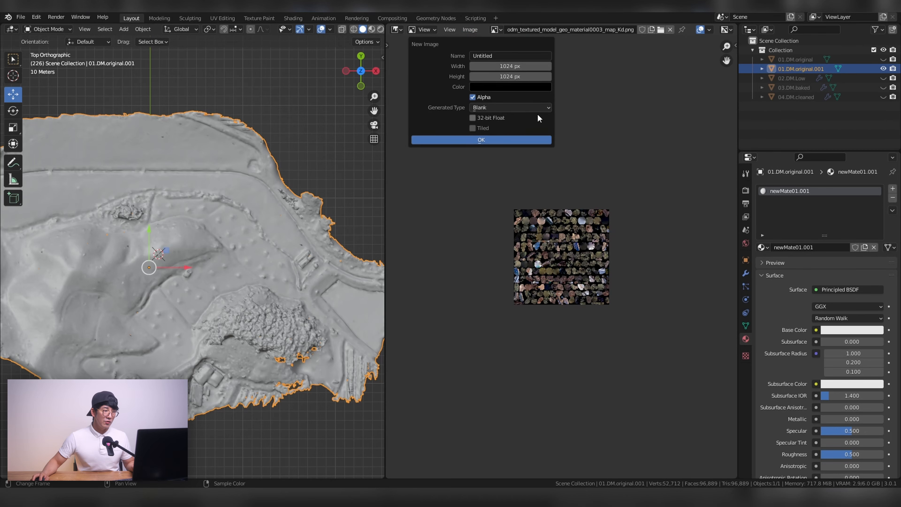
{"action": "left_click", "coordinate": [493, 56]}
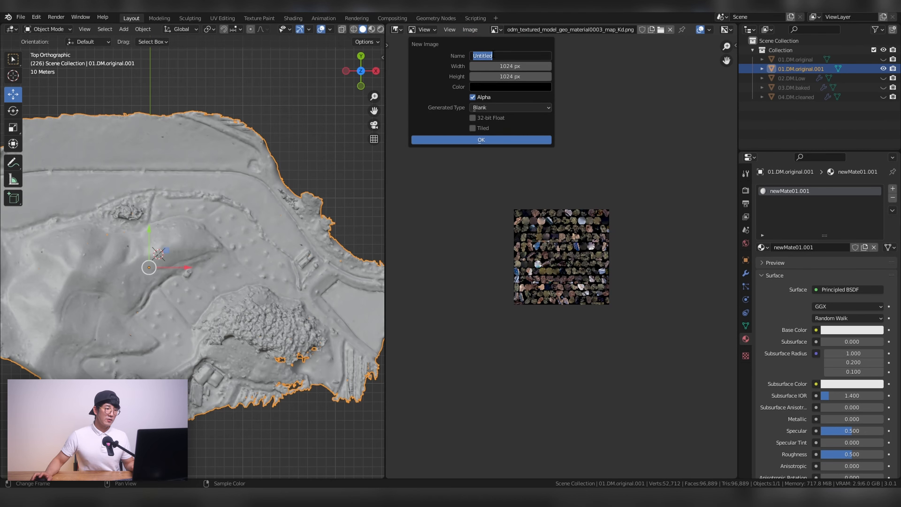
{"action": "type", "text": "new"}
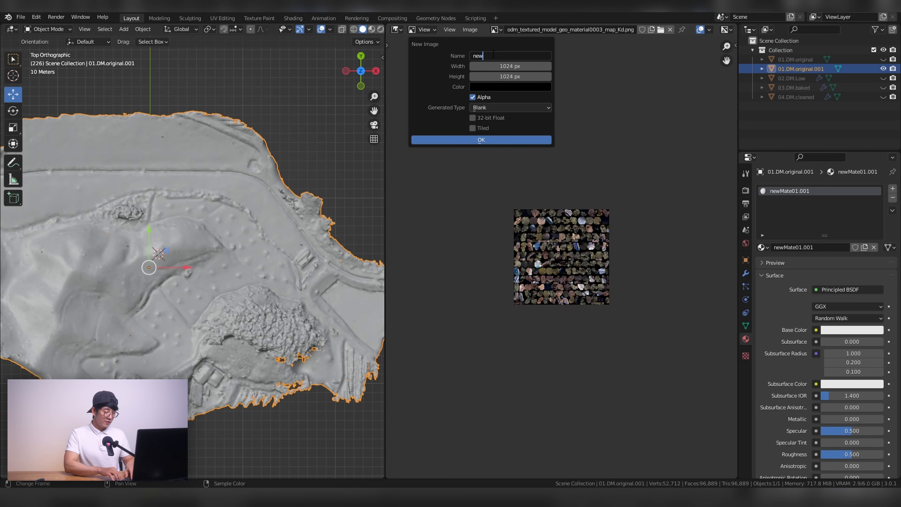
{"action": "key", "text": "Caps_Lock"}
{"action": "type", "text": "T"}
{"action": "key", "text": "Caps_Lock"}
{"action": "type", "text": "exture"}
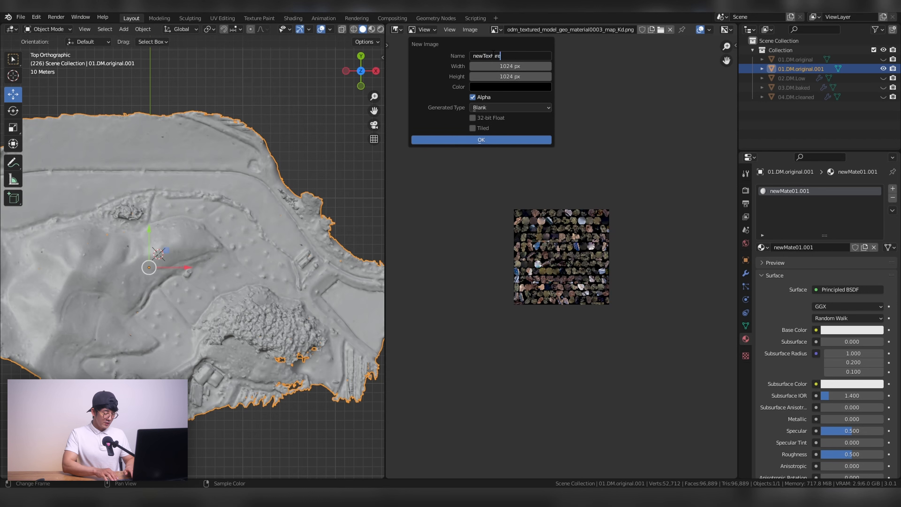
{"action": "key", "text": "Caps_Lock"}
{"action": "type", "text": "B"}
{"action": "key", "text": "Caps_Lock"}
{"action": "type", "text": "aked"}
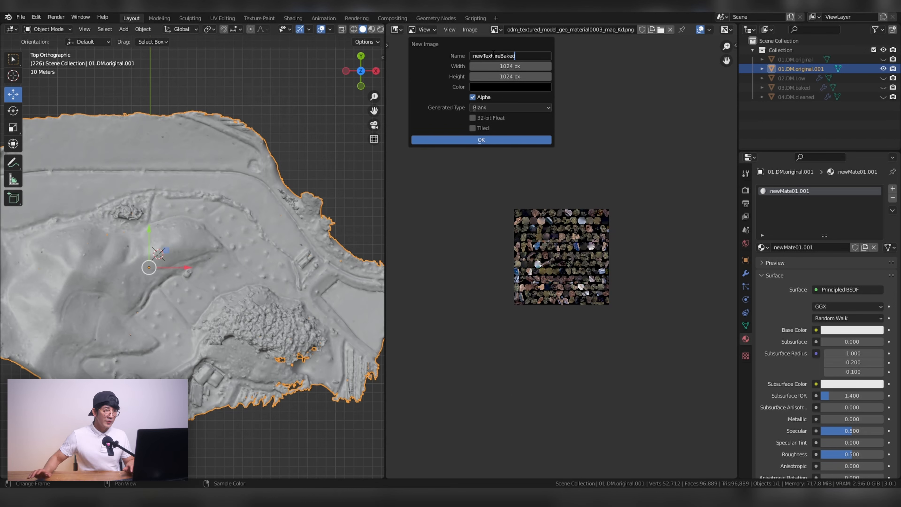
Set the new image's width and height to 4096 px and create it.
{"action": "left_click", "coordinate": [511, 66]}
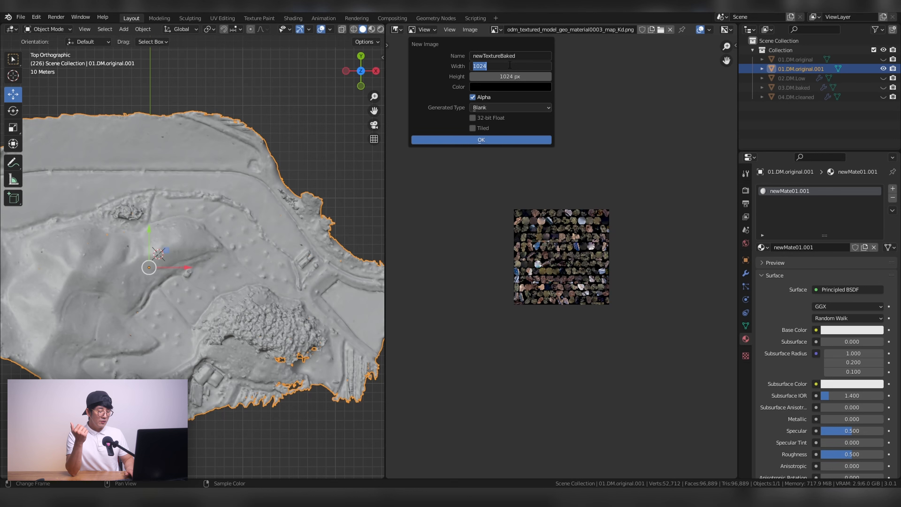
{"action": "type", "text": "4096"}
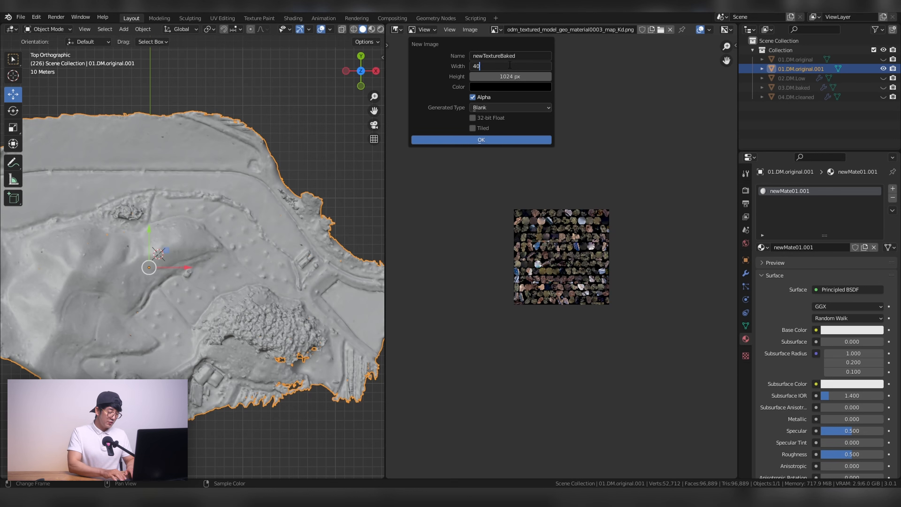
{"action": "key", "text": "Tab"}
{"action": "type", "text": "4096"}
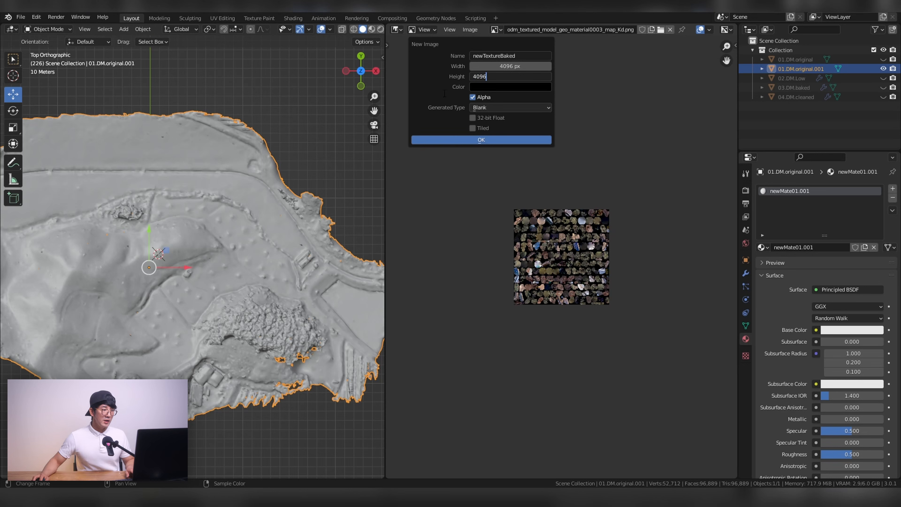
{"action": "key", "text": "Return"}
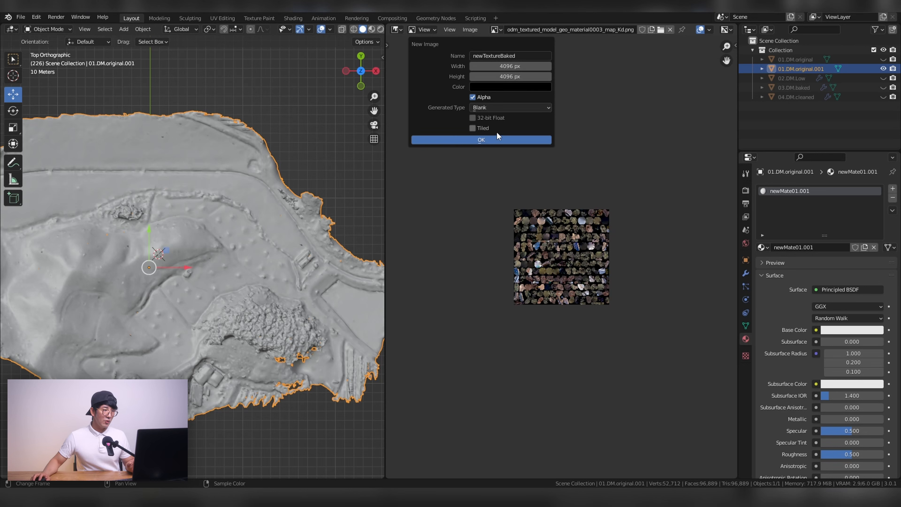
{"action": "left_click", "coordinate": [481, 140]}
Split the Image Editor into two stacked areas and change the lower one to a Shader Editor.
{"action": "scroll", "coordinate": [604, 222], "scroll_direction": "down", "scroll_amount": 4}
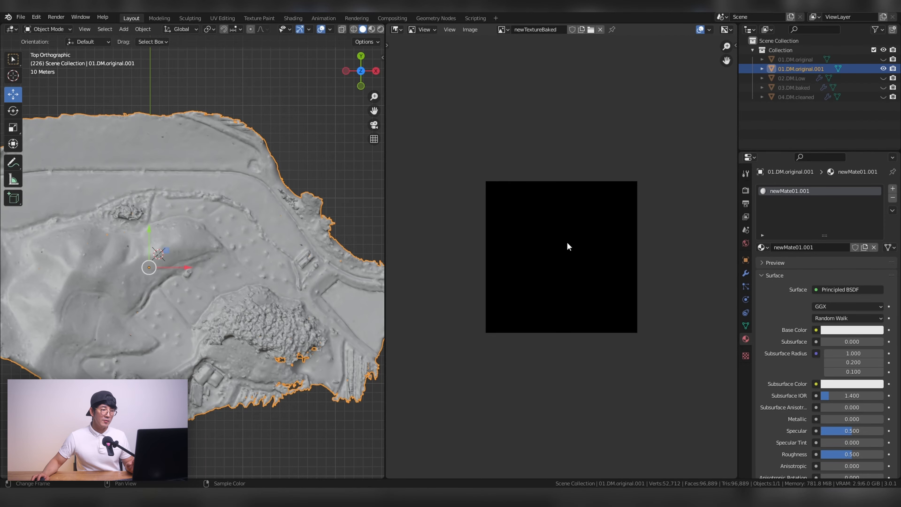
{"action": "scroll", "coordinate": [564, 289], "scroll_direction": "up", "scroll_amount": 2}
{"action": "middle_click_drag", "start_coordinate": [567, 292], "coordinate": [574, 202]}
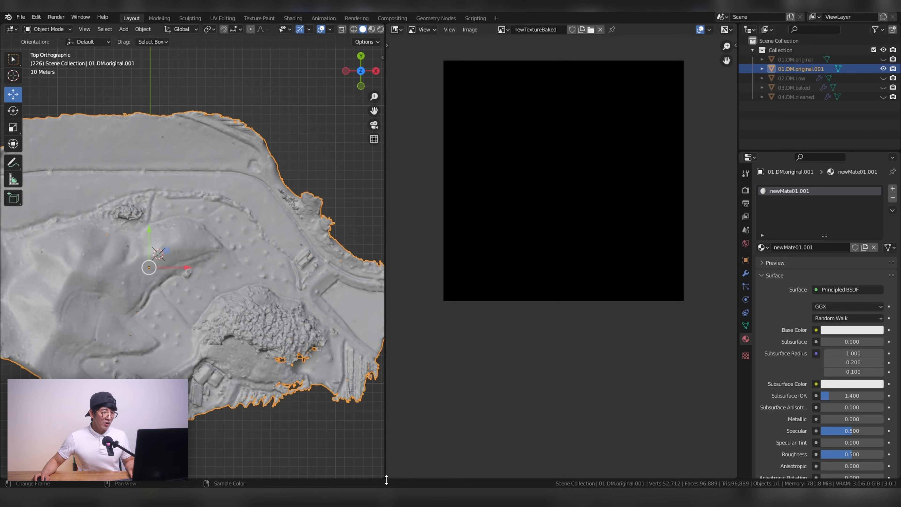
{"action": "left_click_drag", "start_coordinate": [387, 478], "coordinate": [388, 248]}
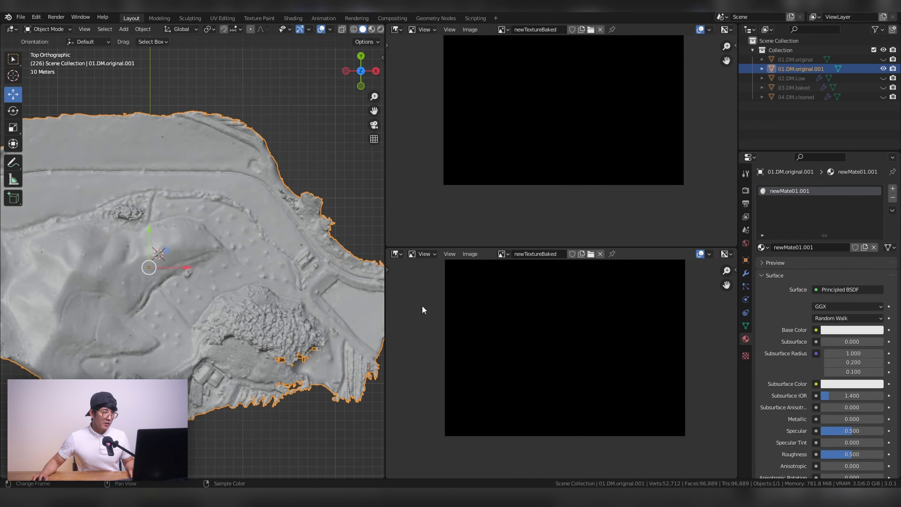
{"action": "left_click", "coordinate": [396, 254]}
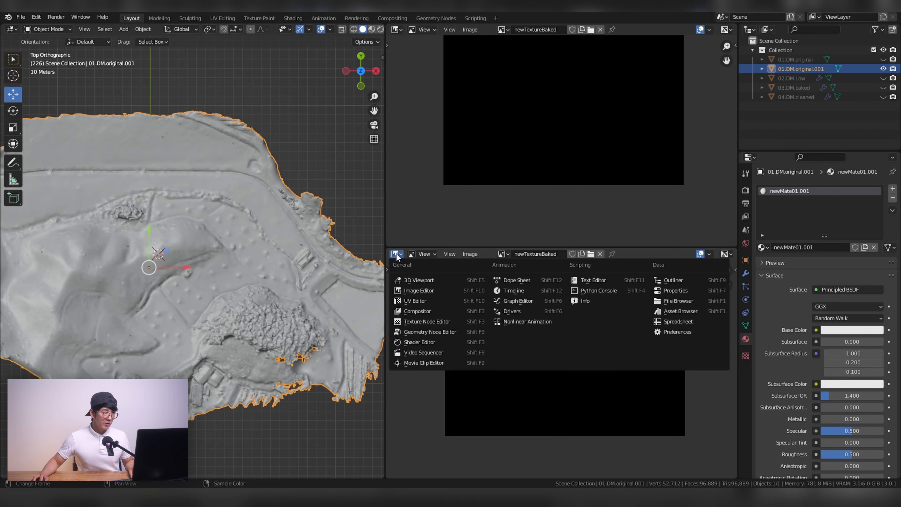
{"action": "left_click", "coordinate": [443, 343]}
{"action": "middle_click_drag", "start_coordinate": [542, 326], "coordinate": [584, 283]}
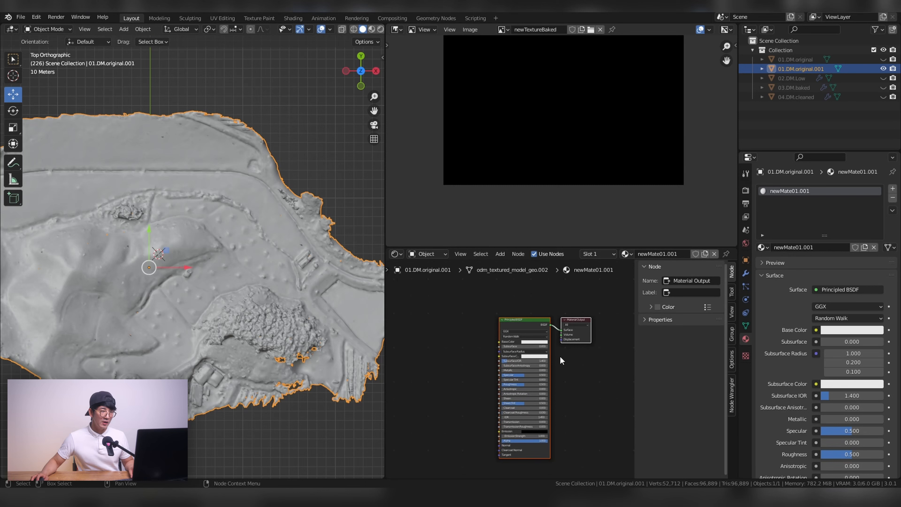
{"action": "scroll", "coordinate": [571, 184], "scroll_direction": "down", "scroll_amount": 1}
{"action": "middle_click_drag", "start_coordinate": [552, 131], "coordinate": [549, 199]}
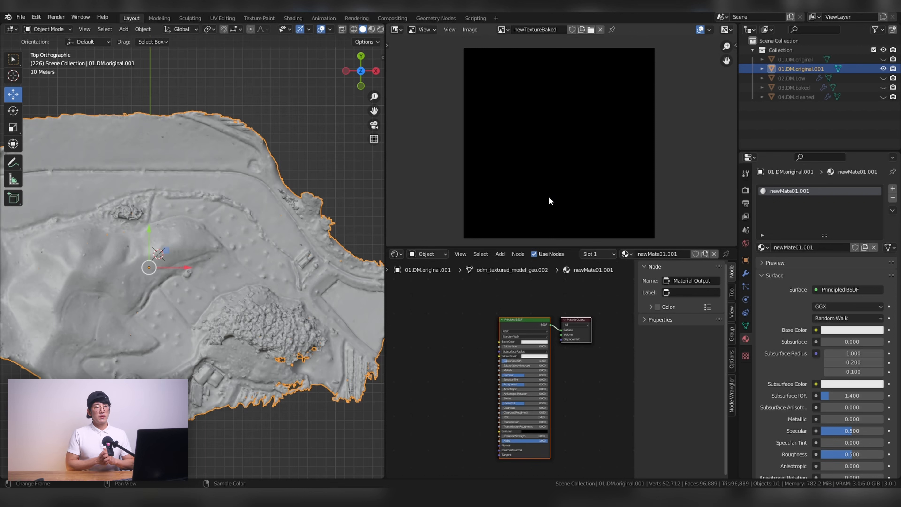
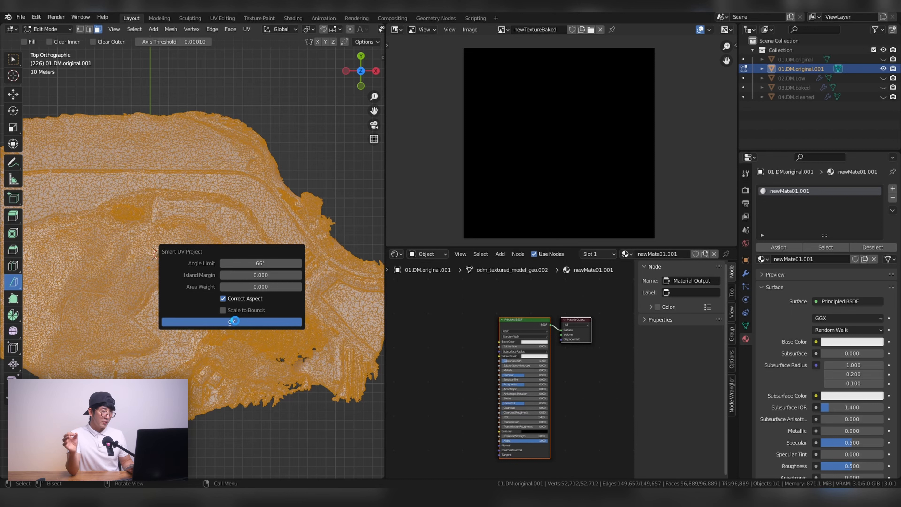
Unwrap the whole mesh with Smart UV Project at a 66° angle limit, deselect it and return to Object Mode.
{"action": "left_click", "coordinate": [234, 321]}
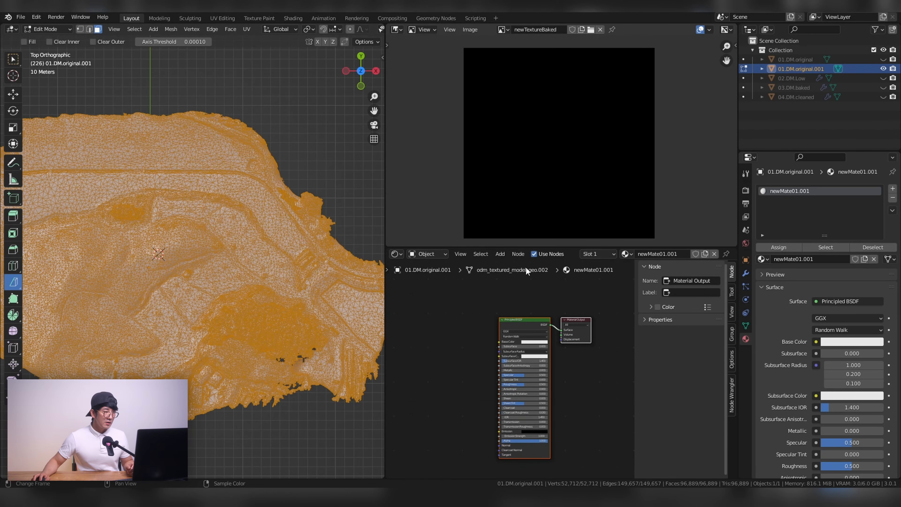
{"action": "left_click", "coordinate": [361, 174]}
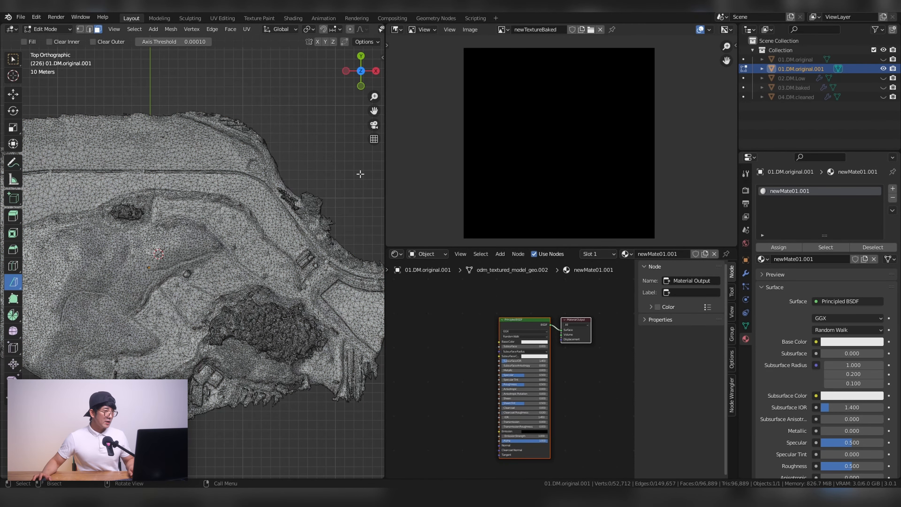
{"action": "key", "text": "Tab"}
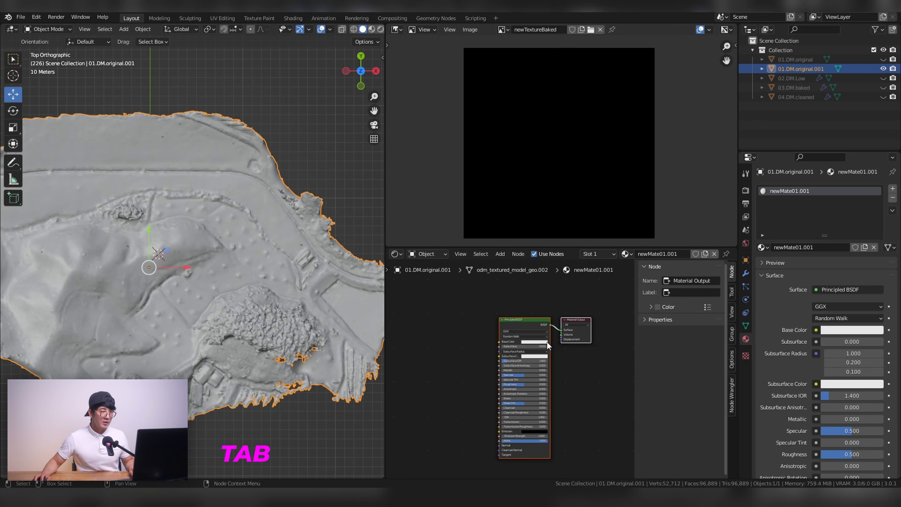
Add an Image Texture node beside the Principled BSDF in the newMate01.001 material.
{"action": "left_click", "coordinate": [445, 351]}
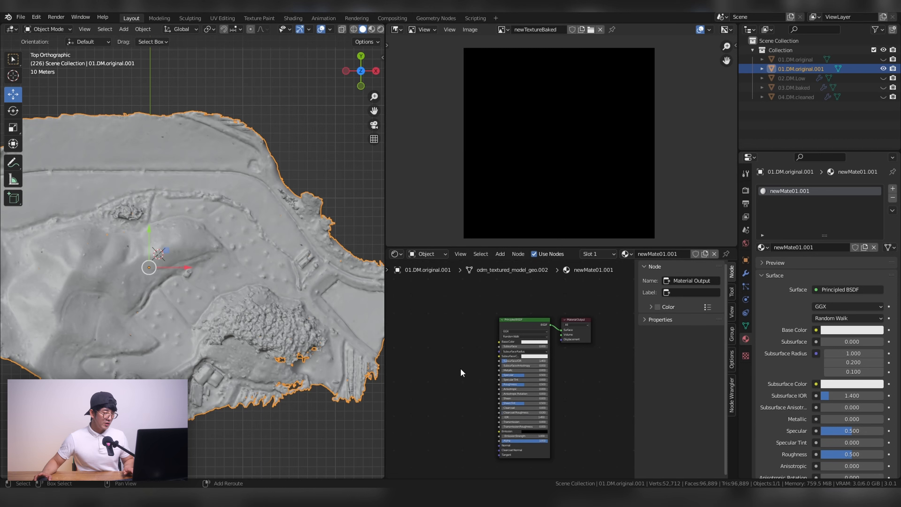
{"action": "key", "text": "shift+a"}
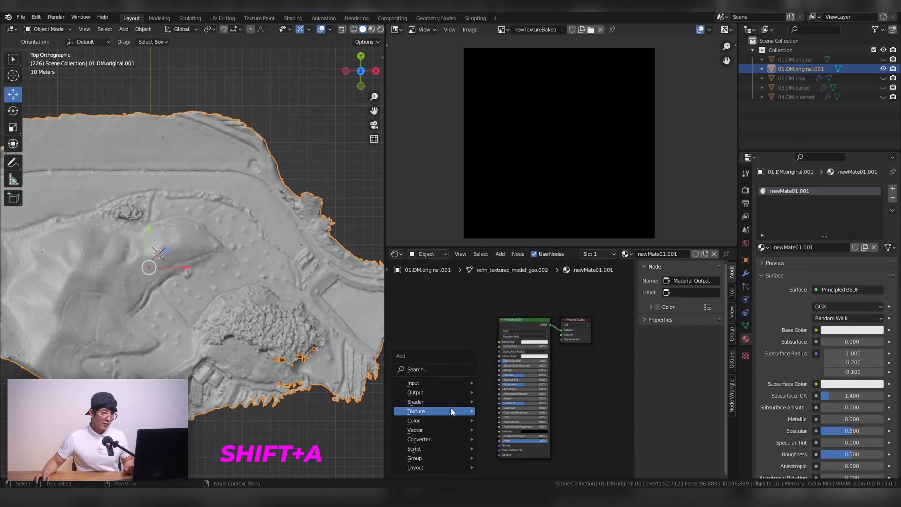
{"action": "mouse_move", "coordinate": [450, 411]}
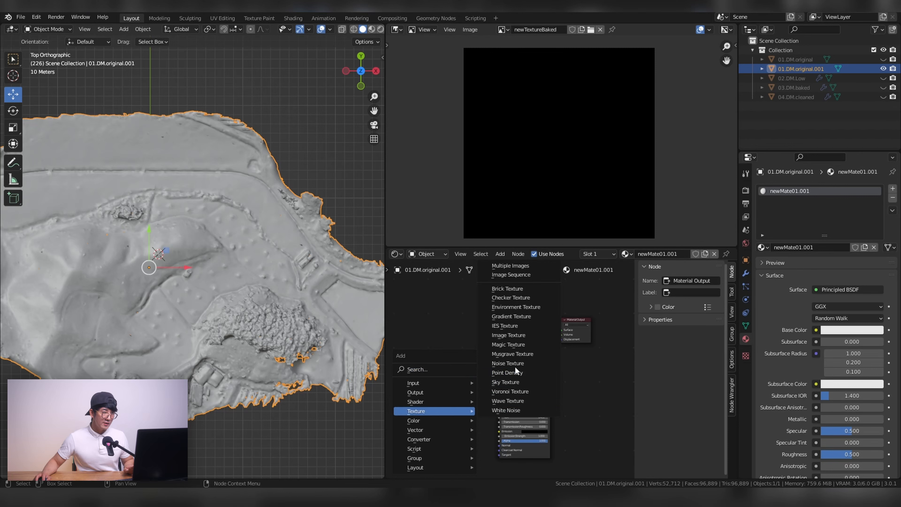
{"action": "left_click", "coordinate": [524, 337]}
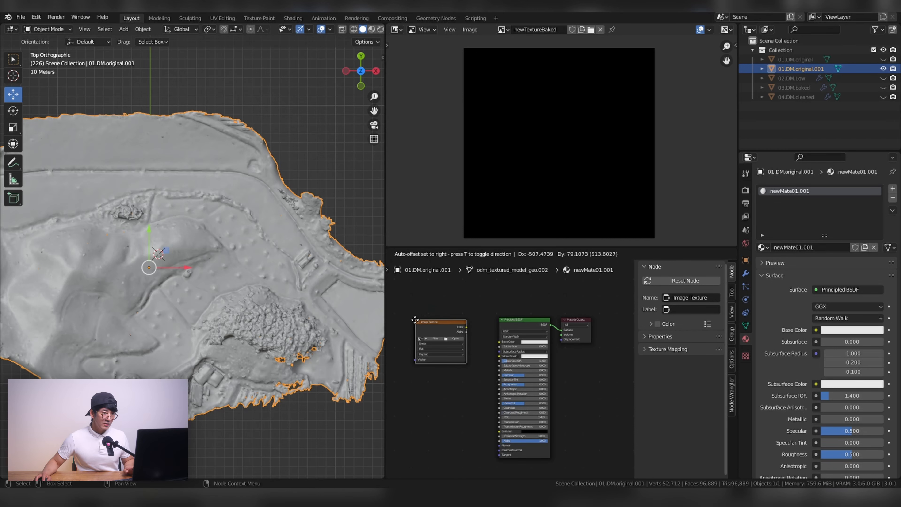
{"action": "left_click", "coordinate": [415, 320]}
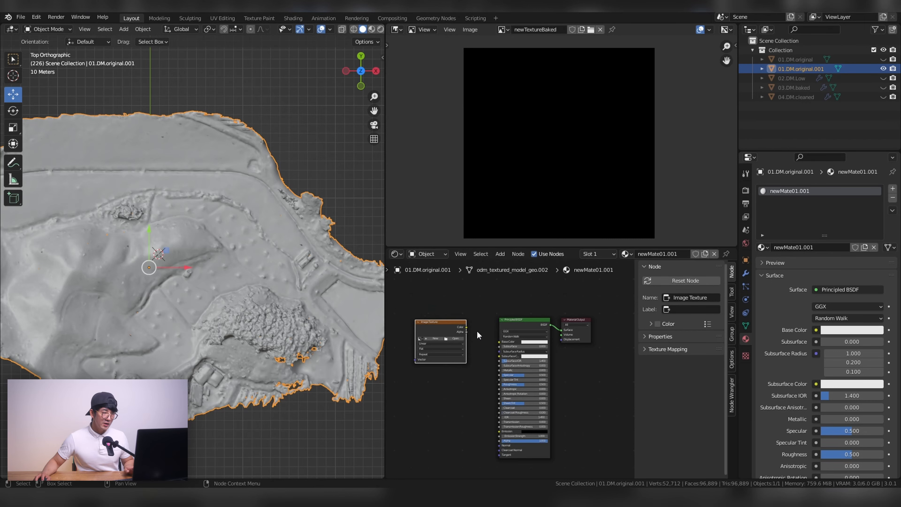
Connect the Image Texture node's Color output to the Principled BSDF's Base Color input.
{"action": "left_click_drag", "start_coordinate": [466, 327], "coordinate": [499, 341]}
{"action": "scroll", "coordinate": [478, 337], "scroll_direction": "up", "scroll_amount": 4}
{"action": "middle_click_drag", "start_coordinate": [477, 345], "coordinate": [556, 365]}
{"action": "middle_click_drag", "start_coordinate": [521, 320], "coordinate": [516, 320]}
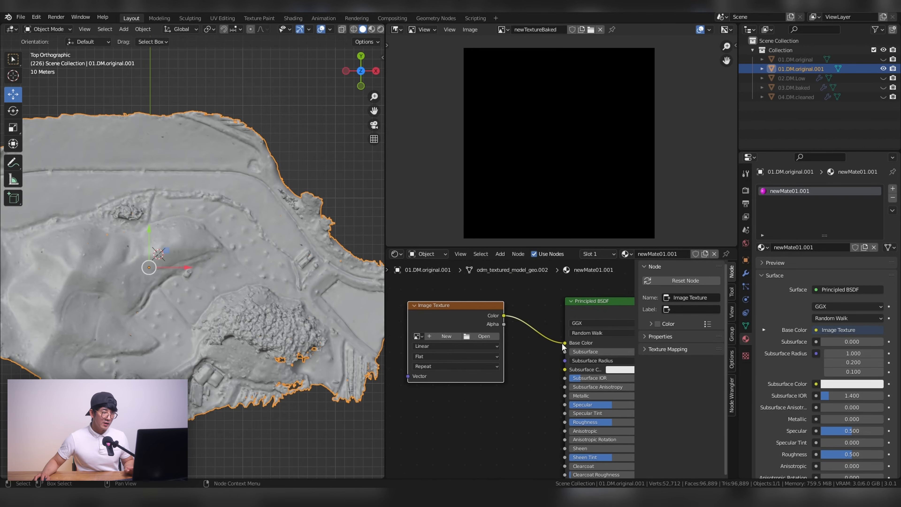
{"action": "left_click_drag", "start_coordinate": [564, 343], "coordinate": [538, 350]}
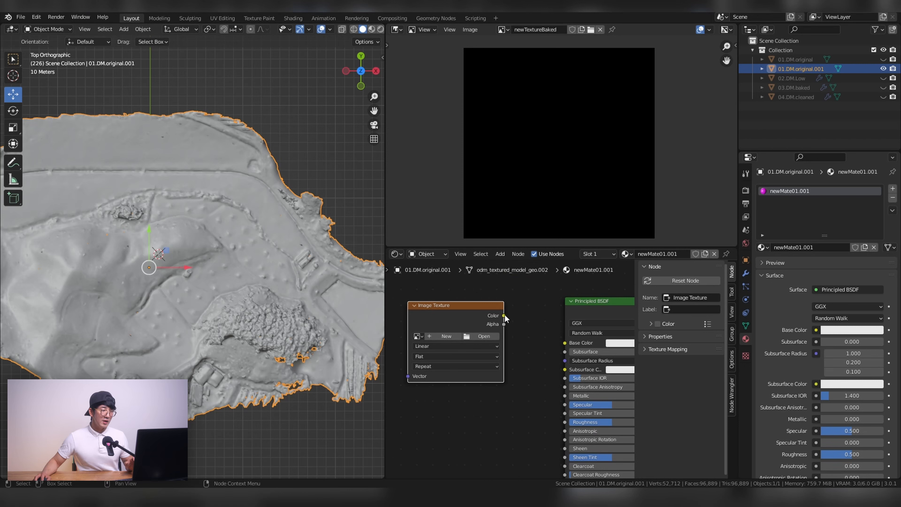
{"action": "left_click_drag", "start_coordinate": [504, 316], "coordinate": [565, 343]}
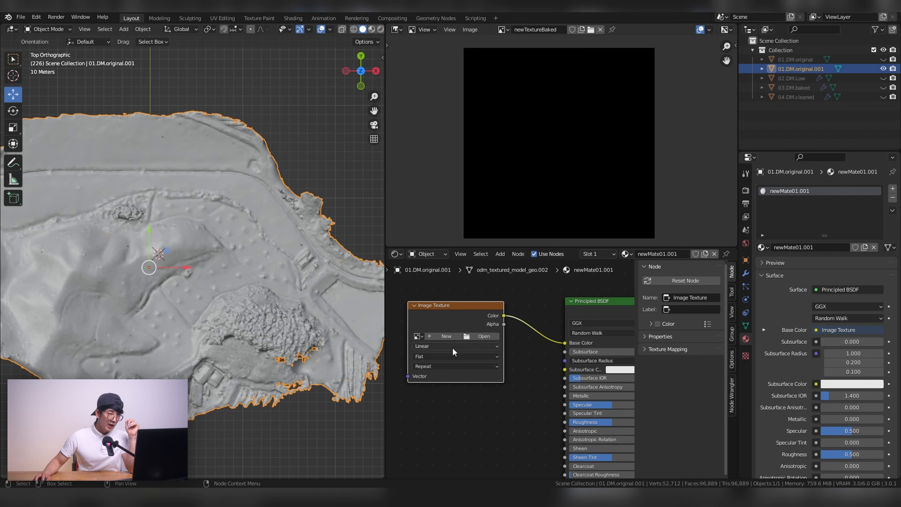
Assign the newTextureBaked image to the Image Texture node.
{"action": "left_click", "coordinate": [419, 336]}
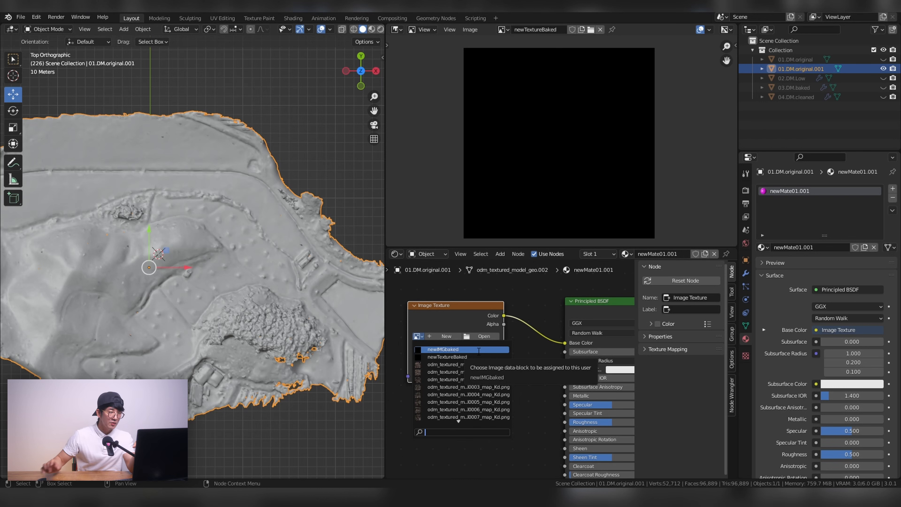
{"action": "left_click", "coordinate": [468, 357]}
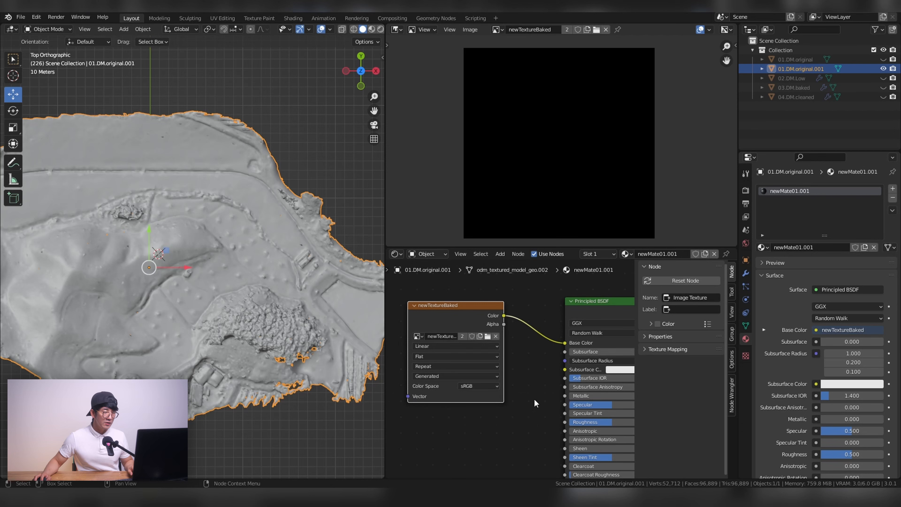
{"action": "scroll", "coordinate": [523, 398], "scroll_direction": "down", "scroll_amount": 3}
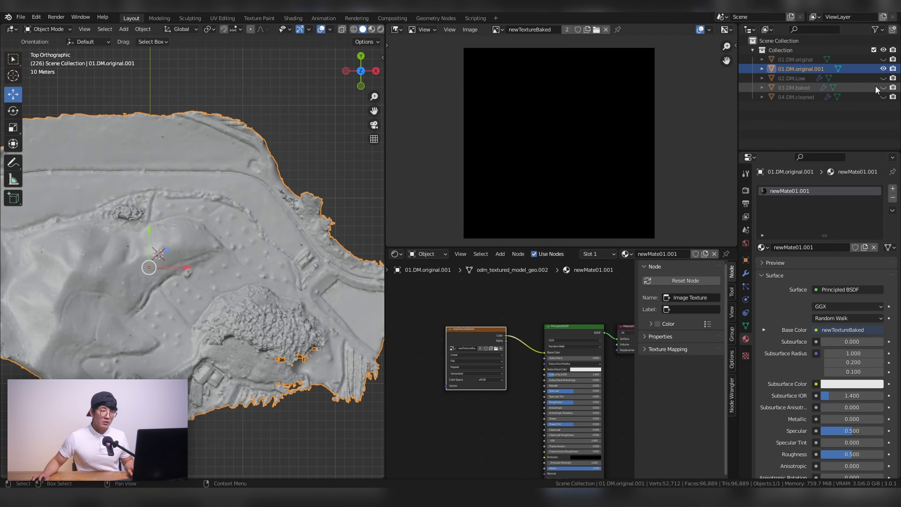
Unhide 01.DM.original and display the 3D viewport in Material Preview shading.
{"action": "left_click", "coordinate": [884, 60]}
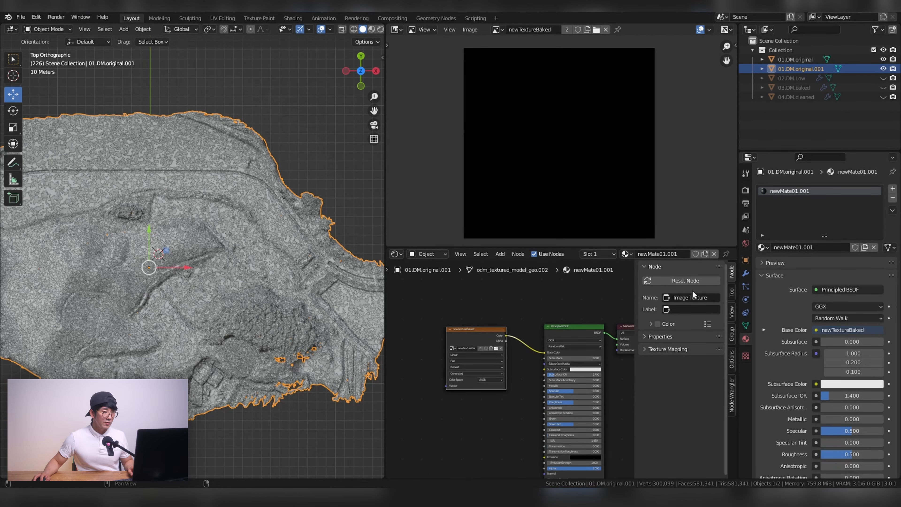
{"action": "left_click", "coordinate": [372, 29]}
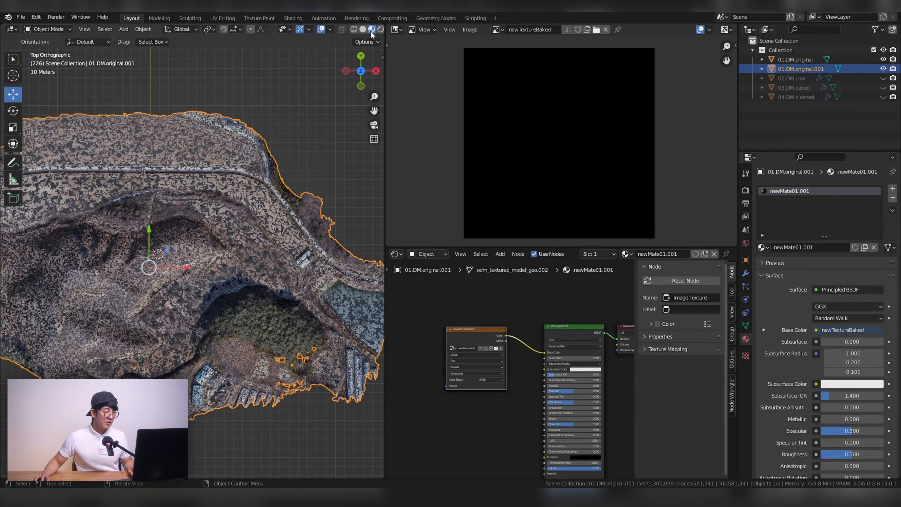
{"action": "middle_click_drag", "start_coordinate": [582, 362], "coordinate": [560, 360]}
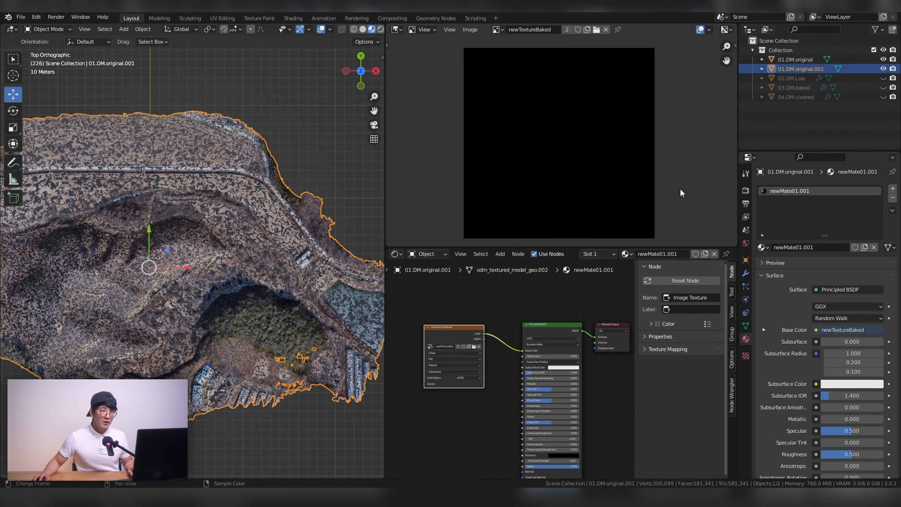
Compare the material nodes of 01.DM.original and 01.DM.original.001, and select the duplicate's newTextureBaked image node as bake target.
{"action": "left_click", "coordinate": [850, 62]}
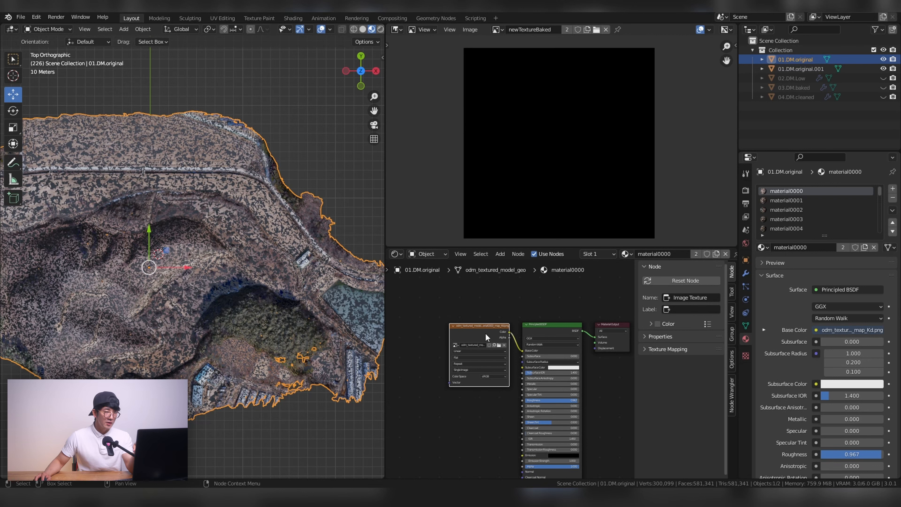
{"action": "left_click", "coordinate": [853, 71]}
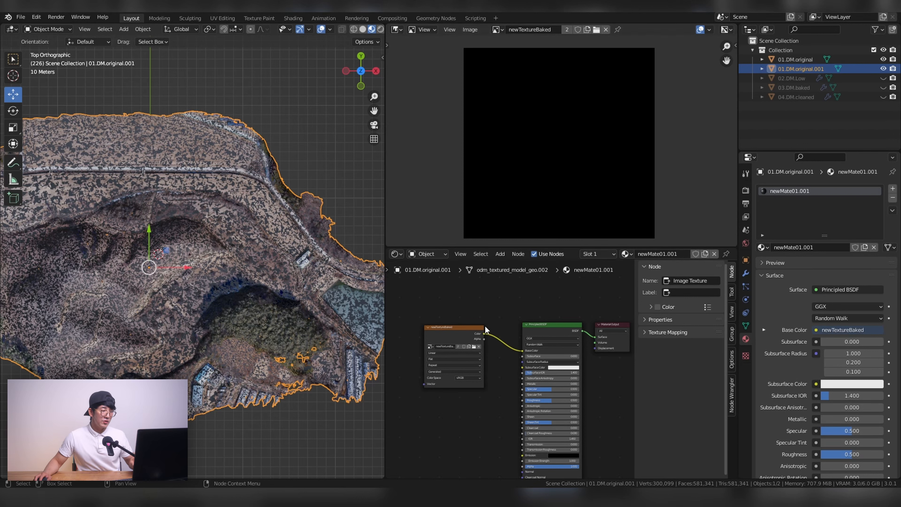
{"action": "left_click", "coordinate": [458, 329]}
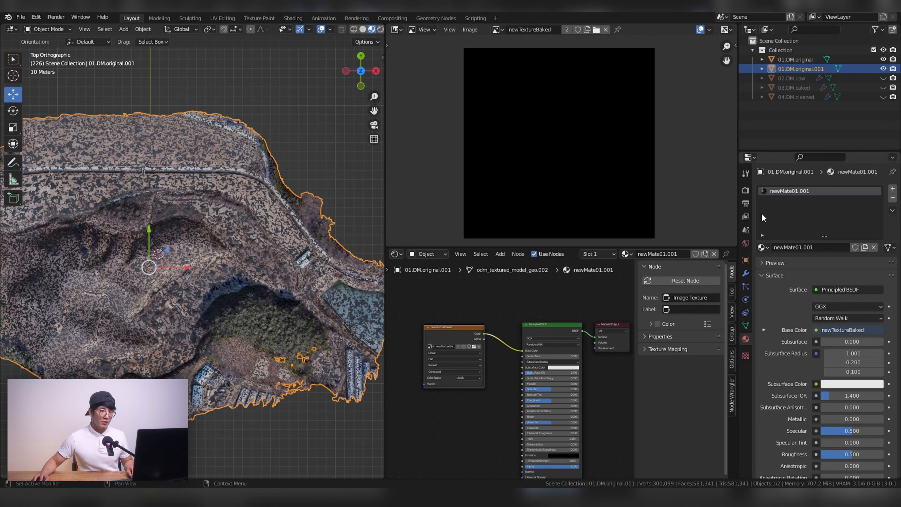
Set the bake type to Diffuse in the render settings, with only the Color contribution enabled.
{"action": "left_click", "coordinate": [746, 191]}
{"action": "scroll", "coordinate": [792, 369], "scroll_direction": "down", "scroll_amount": 5}
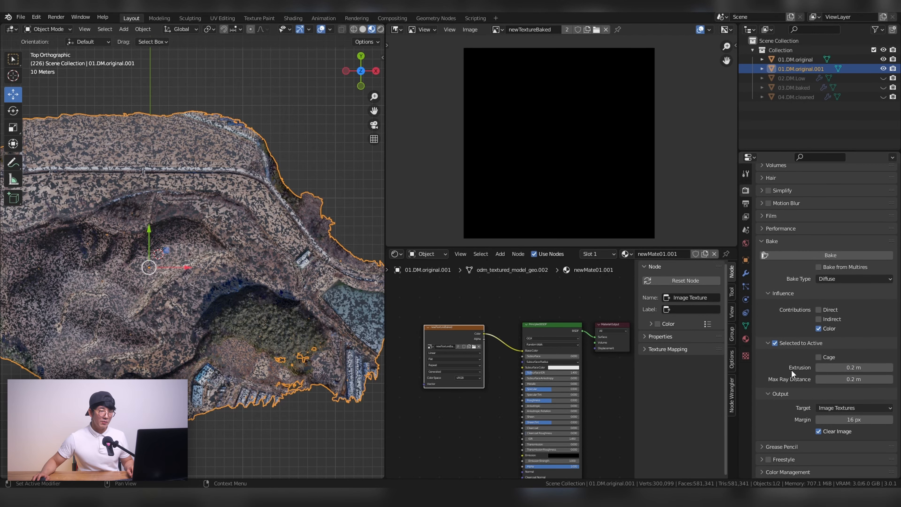
{"action": "left_click", "coordinate": [836, 281]}
{"action": "left_click", "coordinate": [854, 276]}
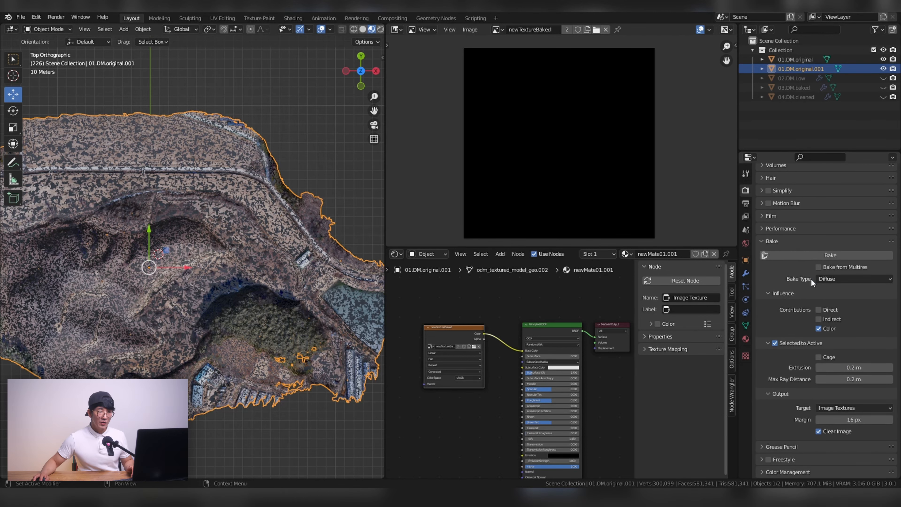
{"action": "left_click", "coordinate": [844, 278]}
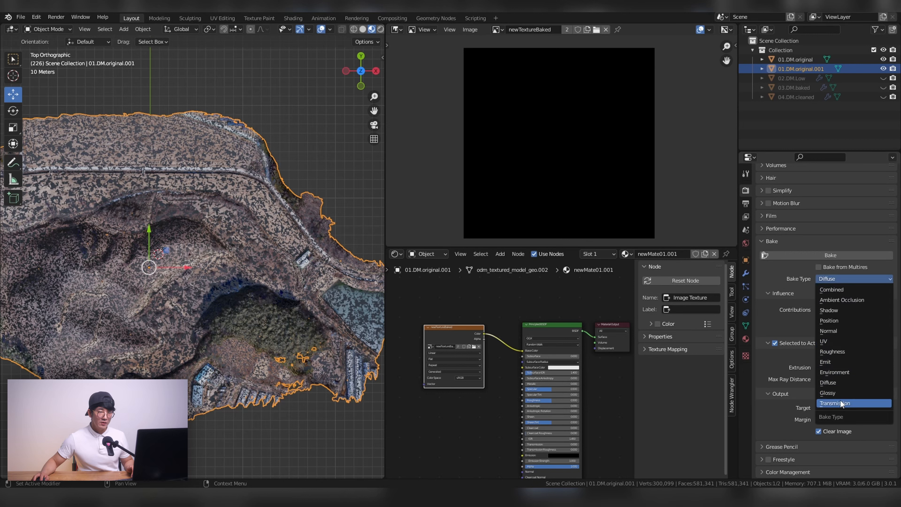
{"action": "left_click", "coordinate": [841, 383]}
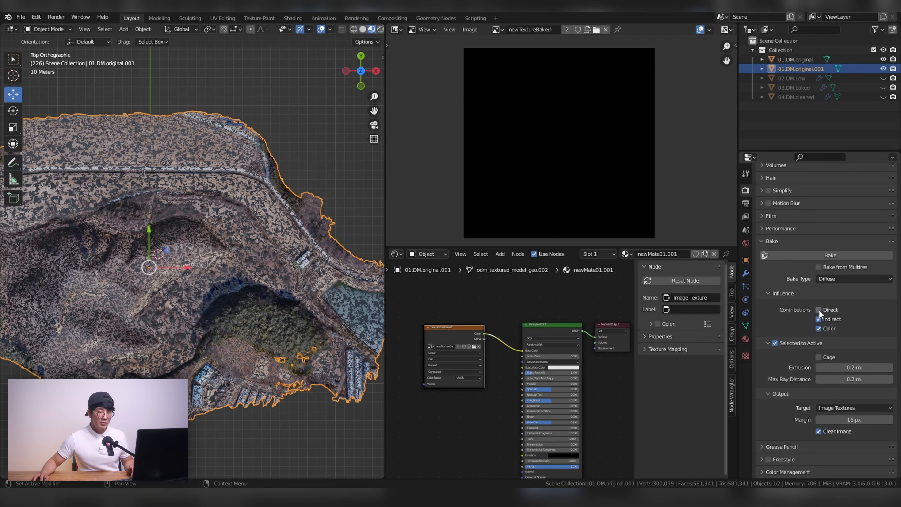
{"action": "left_click", "coordinate": [820, 320]}
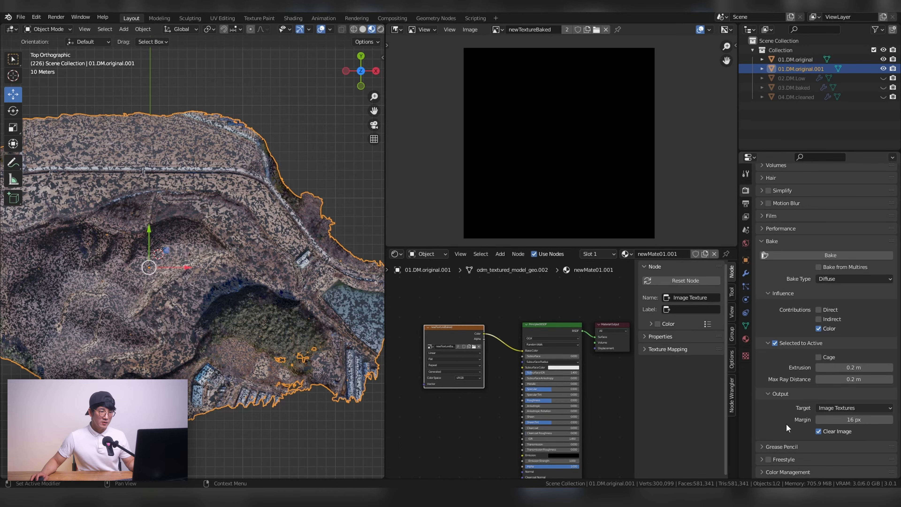
{"action": "scroll", "coordinate": [787, 424], "scroll_direction": "up", "scroll_amount": 5}
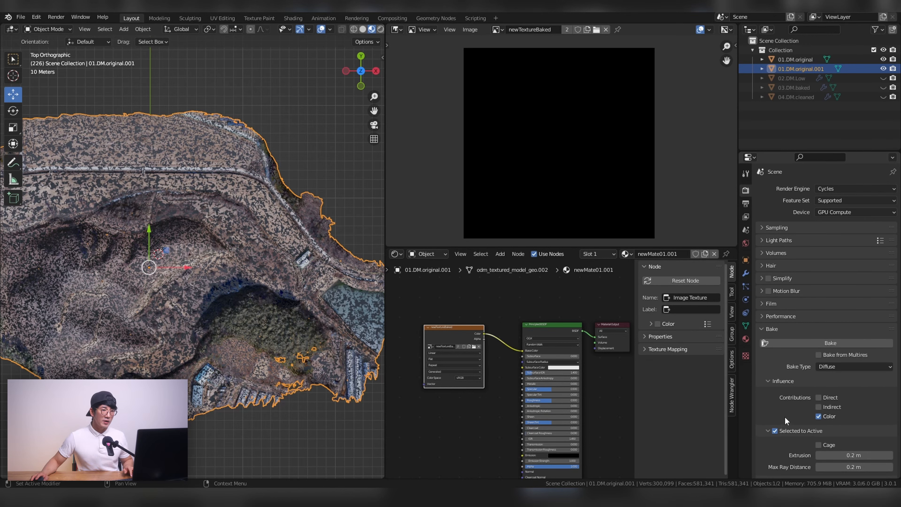
Select 01.DM.original with 01.DM.original.001 as the active object, start the texture bake and cancel it while it runs.
{"action": "left_click", "coordinate": [846, 58]}
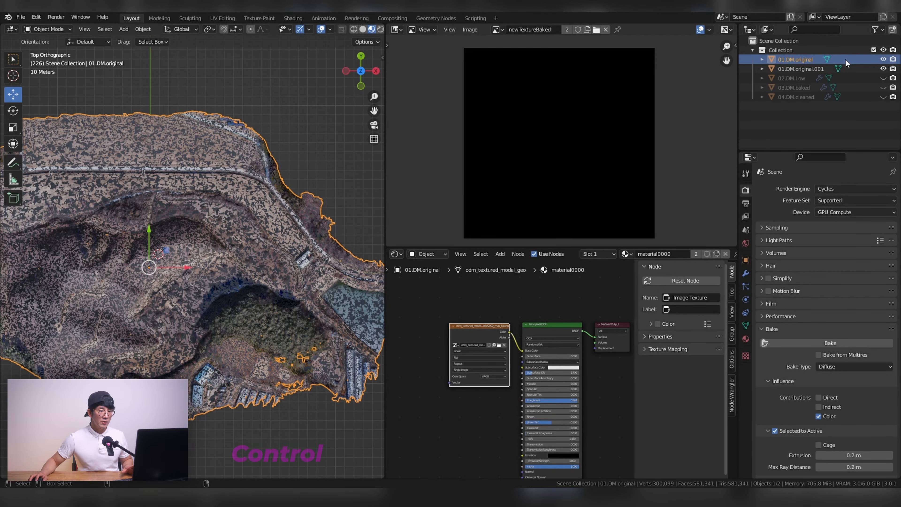
{"action": "left_click", "coordinate": [856, 70], "text": "ctrl"}
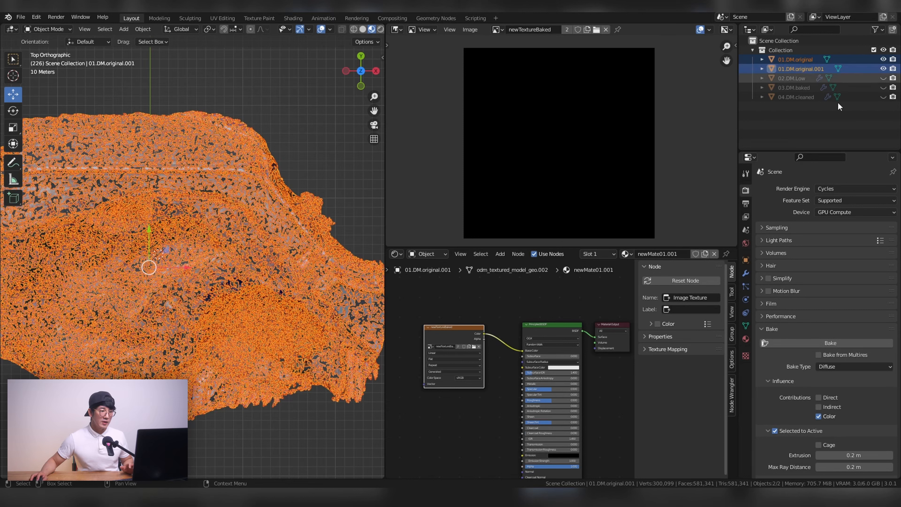
{"action": "left_click", "coordinate": [837, 341]}
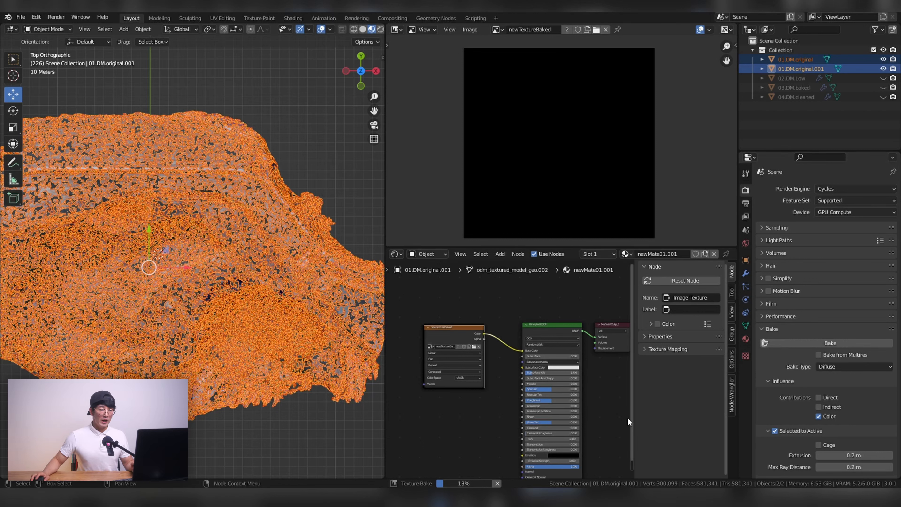
{"action": "left_click", "coordinate": [495, 481]}
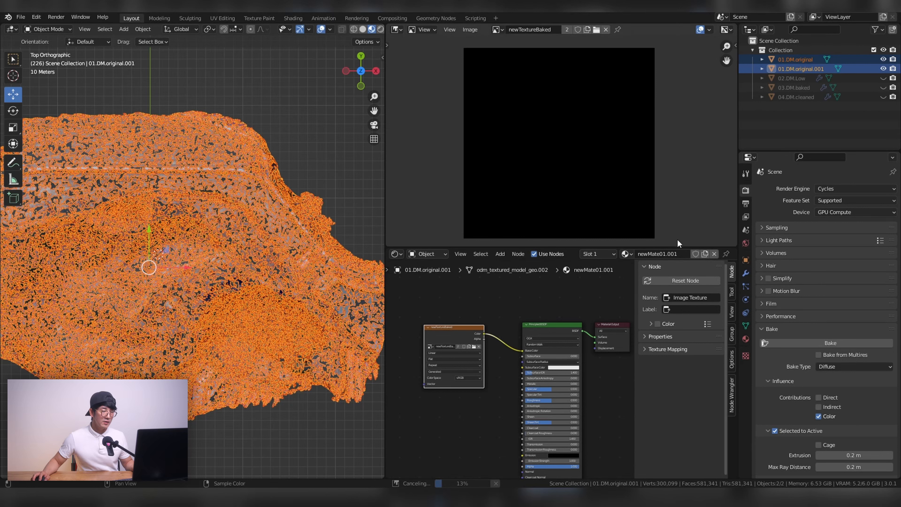
Close the Shader Editor area and widen the 3D viewport beside the Image Editor.
{"action": "left_click", "coordinate": [461, 253]}
{"action": "mouse_move", "coordinate": [495, 348]}
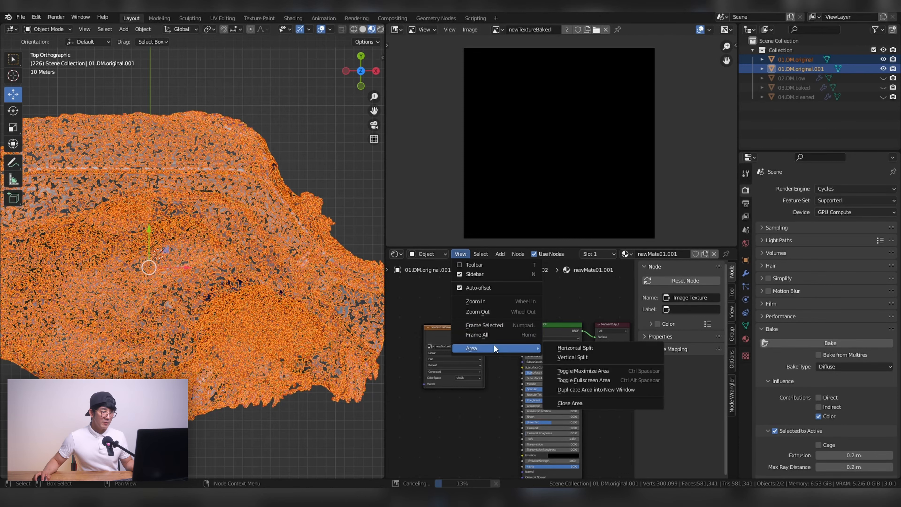
{"action": "left_click", "coordinate": [590, 403]}
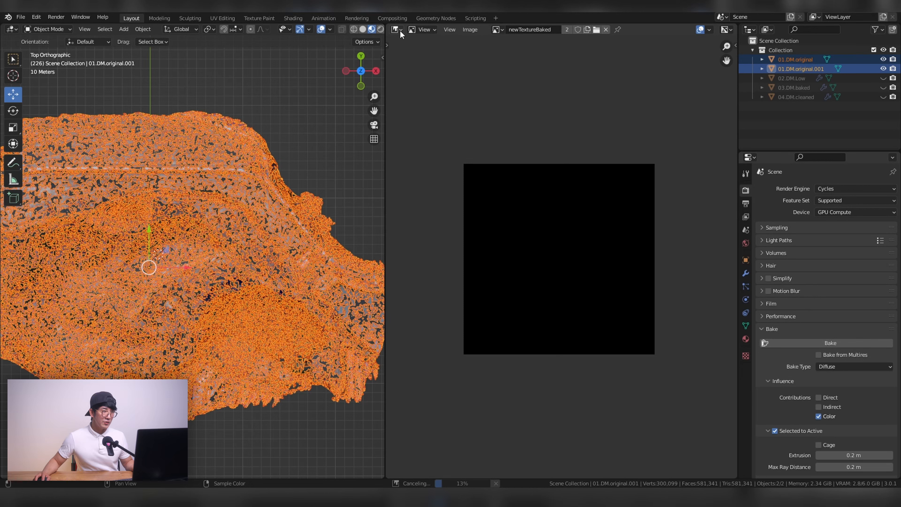
{"action": "left_click_drag", "start_coordinate": [388, 155], "coordinate": [432, 155]}
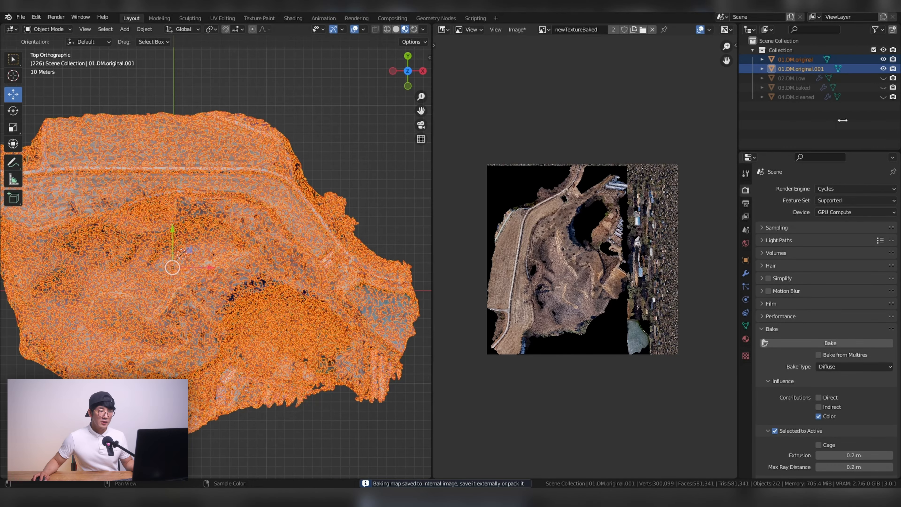
Deselect everything, hide 01.DM.original and 01.DM.original.001, and show 03.DM.baked instead.
{"action": "left_click", "coordinate": [258, 86]}
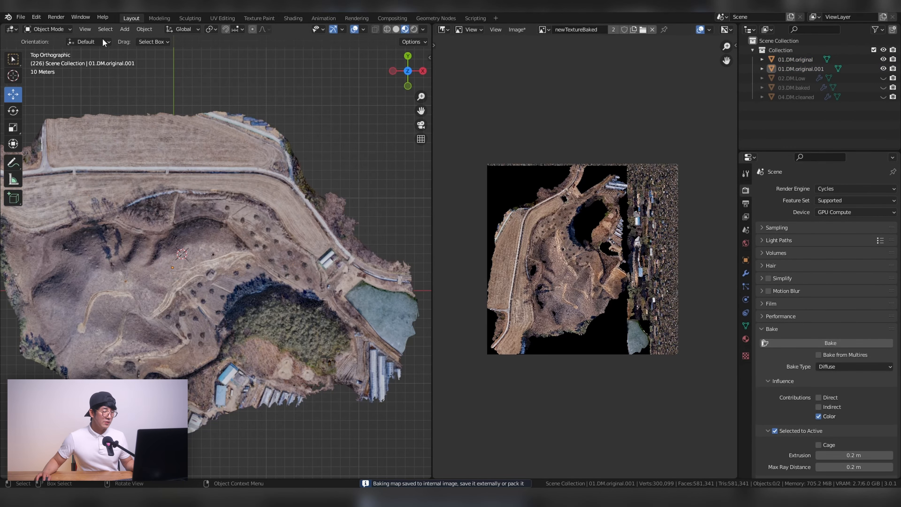
{"action": "left_click", "coordinate": [884, 59]}
{"action": "left_click", "coordinate": [884, 68]}
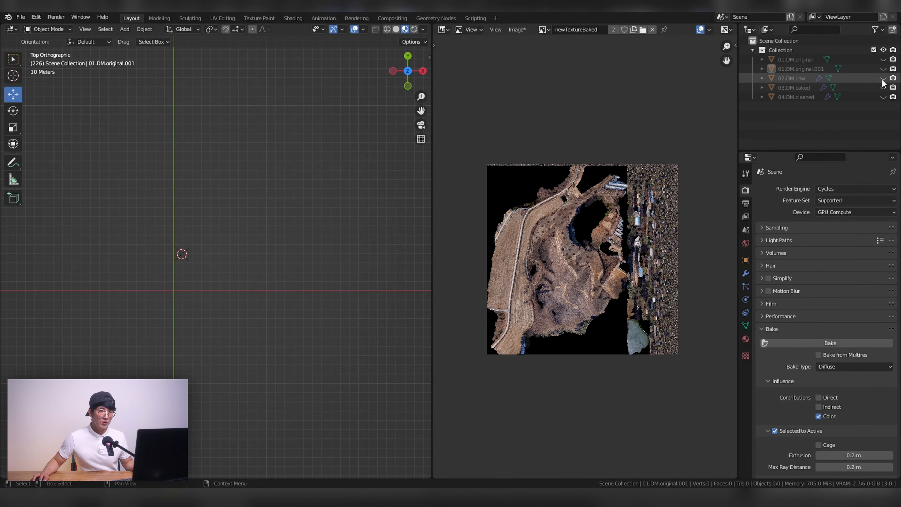
{"action": "left_click", "coordinate": [884, 87]}
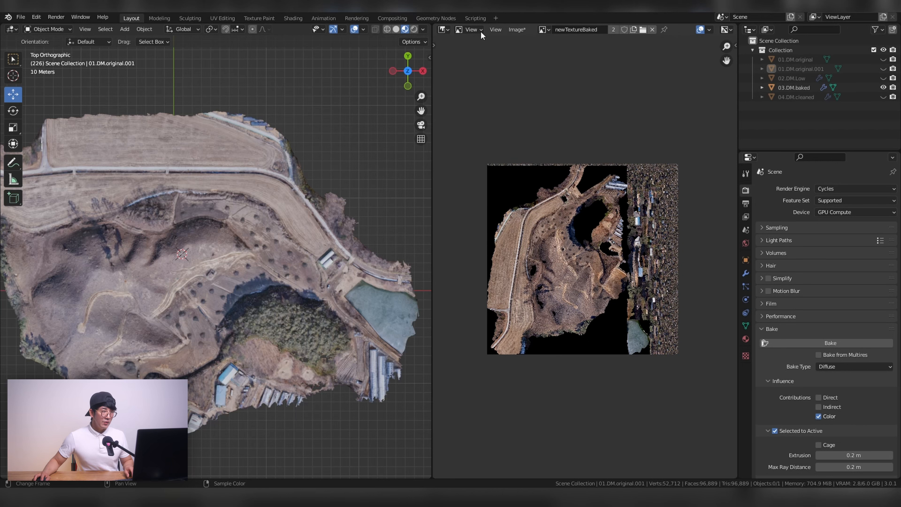
Show 01.DM.original again and move it off to the side of 03.DM.baked for comparison.
{"action": "left_click", "coordinate": [884, 60]}
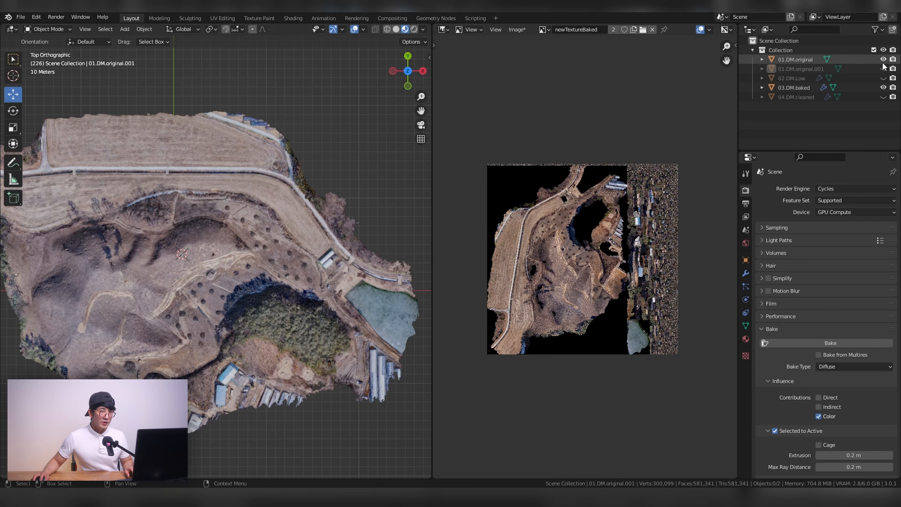
{"action": "left_click", "coordinate": [868, 60]}
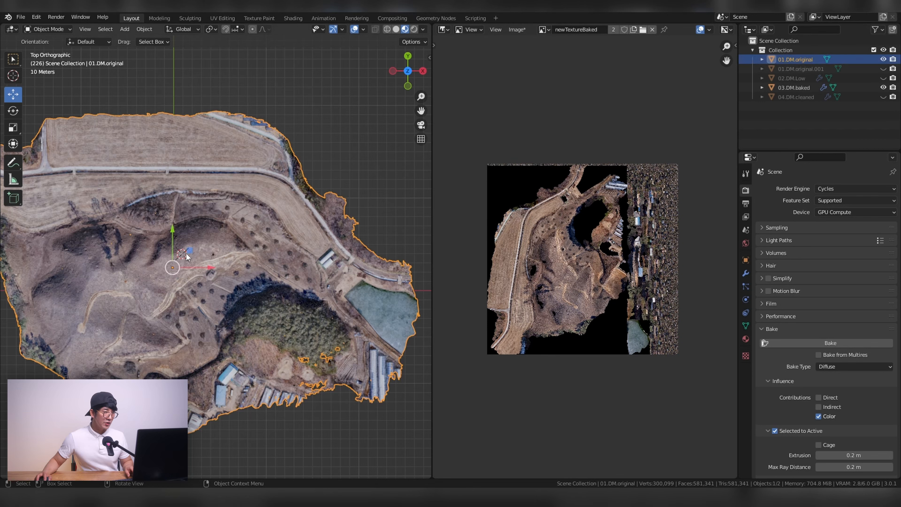
{"action": "left_click_drag", "start_coordinate": [188, 256], "coordinate": [199, 242]}
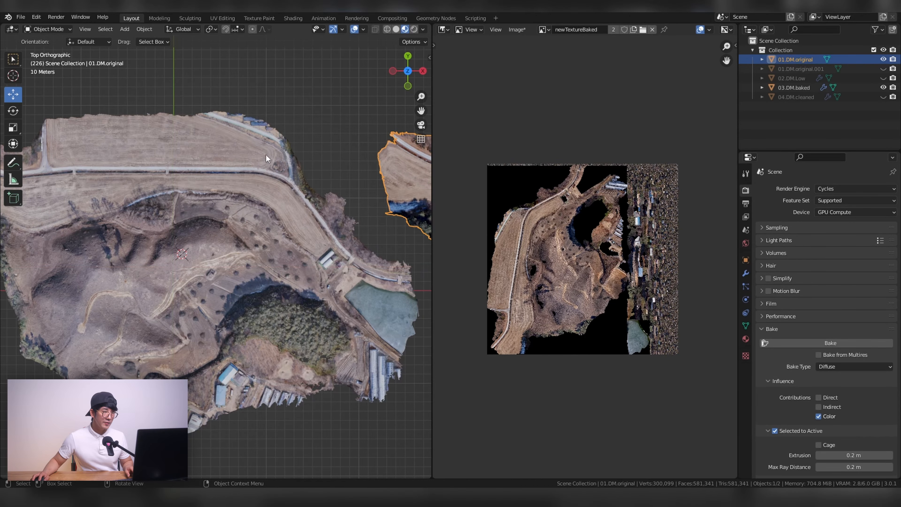
Change the Image Editor area to a second 3D viewport framed on 01.DM.original, and widen that area.
{"action": "left_click", "coordinate": [447, 28]}
{"action": "left_click", "coordinate": [463, 55]}
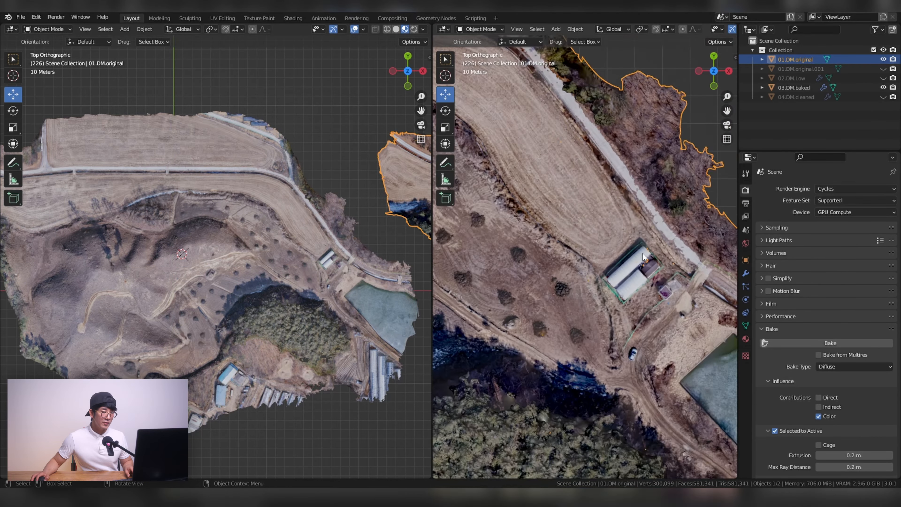
{"action": "scroll", "coordinate": [643, 254], "scroll_direction": "down", "scroll_amount": 8}
{"action": "middle_click_drag", "start_coordinate": [575, 259], "coordinate": [667, 247], "text": "shift"}
{"action": "scroll", "coordinate": [671, 250], "scroll_direction": "up", "scroll_amount": 5}
{"action": "scroll", "coordinate": [671, 251], "scroll_direction": "down", "scroll_amount": 3}
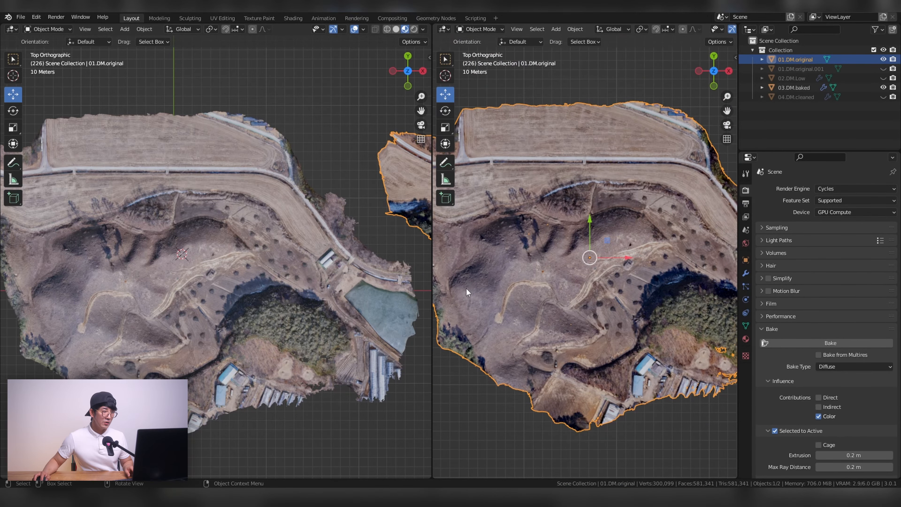
{"action": "left_click_drag", "start_coordinate": [431, 277], "coordinate": [366, 274]}
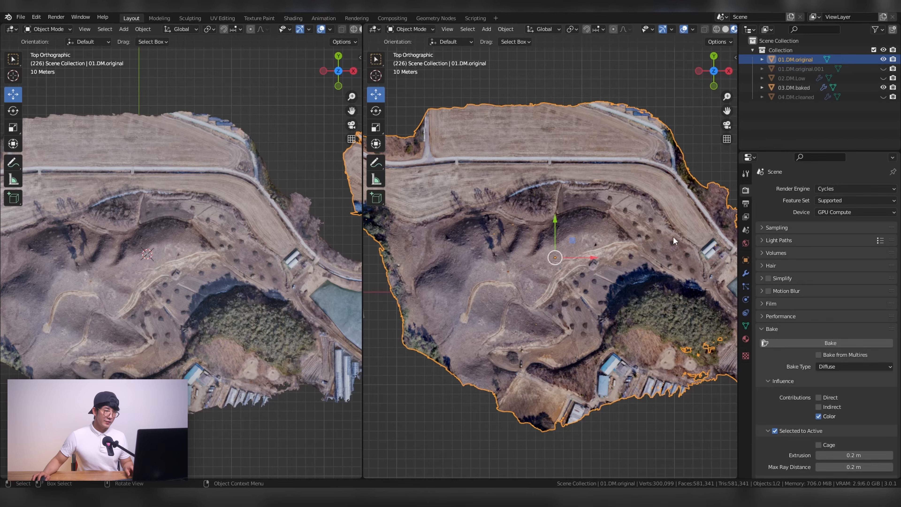
Compare the texture detail of 03.DM.baked and 01.DM.original around the white-roofed building, parked car and pond, close up and as a whole.
{"action": "scroll", "coordinate": [651, 251], "scroll_direction": "up", "scroll_amount": 2}
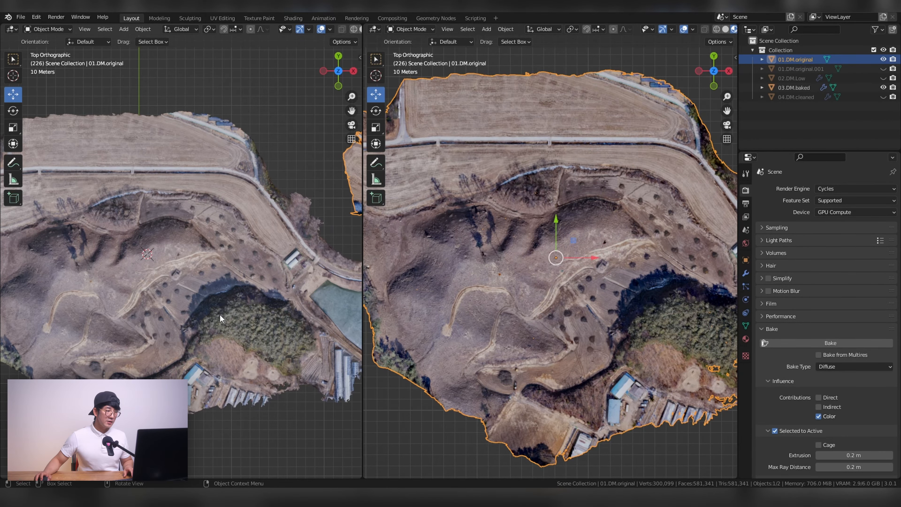
{"action": "scroll", "coordinate": [289, 264], "scroll_direction": "up", "scroll_amount": 5}
{"action": "middle_click_drag", "start_coordinate": [289, 266], "coordinate": [92, 257], "text": "shift"}
{"action": "middle_click_drag", "start_coordinate": [688, 271], "coordinate": [444, 276], "text": "shift"}
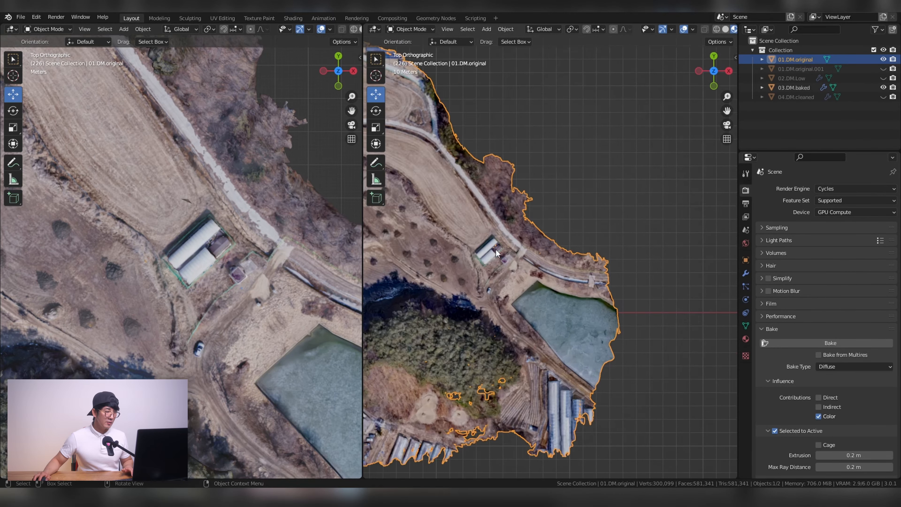
{"action": "scroll", "coordinate": [495, 253], "scroll_direction": "up", "scroll_amount": 6}
{"action": "scroll", "coordinate": [209, 254], "scroll_direction": "up", "scroll_amount": 3}
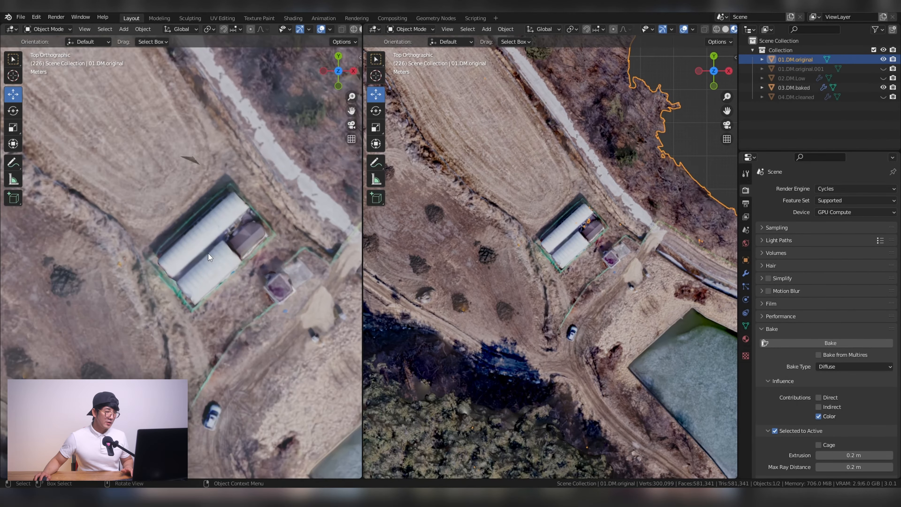
{"action": "scroll", "coordinate": [607, 257], "scroll_direction": "up", "scroll_amount": 4}
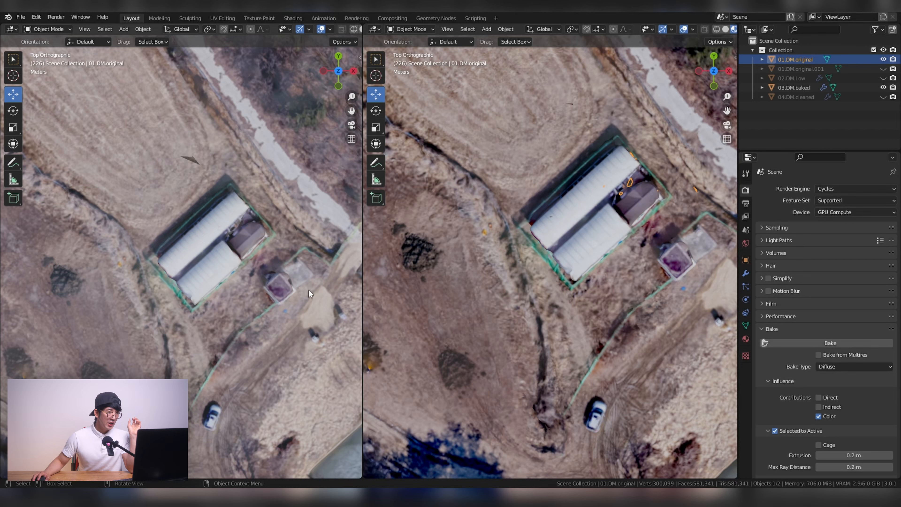
{"action": "scroll", "coordinate": [224, 328], "scroll_direction": "down", "scroll_amount": 6}
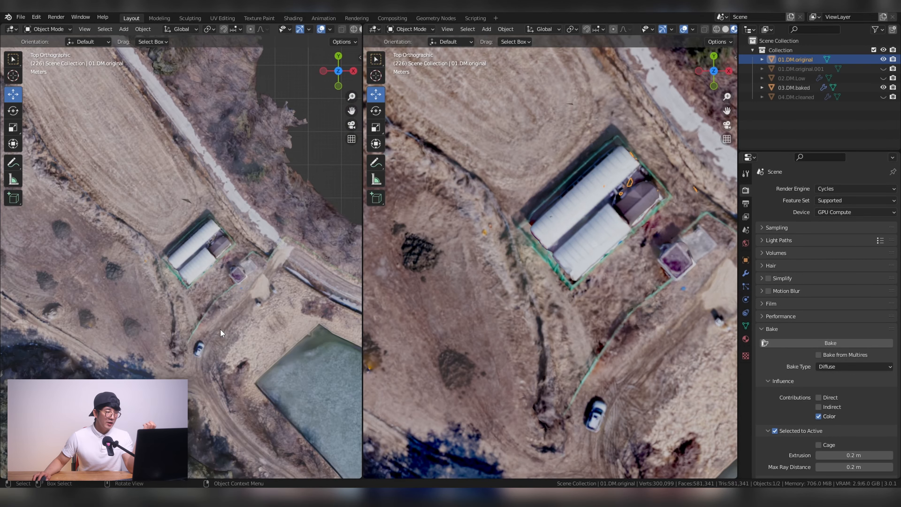
{"action": "scroll", "coordinate": [221, 330], "scroll_direction": "up", "scroll_amount": 4}
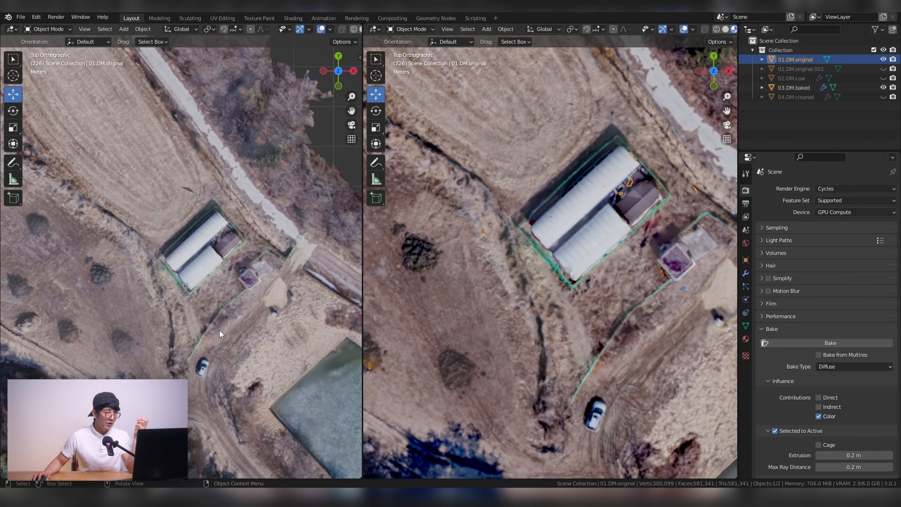
{"action": "scroll", "coordinate": [206, 335], "scroll_direction": "down", "scroll_amount": 6}
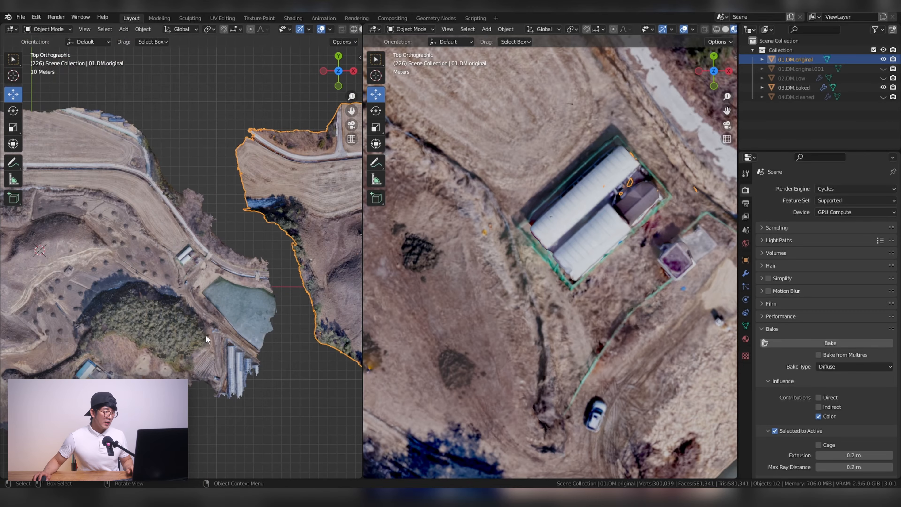
{"action": "middle_click_drag", "start_coordinate": [156, 319], "coordinate": [278, 300], "text": "shift"}
{"action": "scroll", "coordinate": [615, 251], "scroll_direction": "down", "scroll_amount": 7}
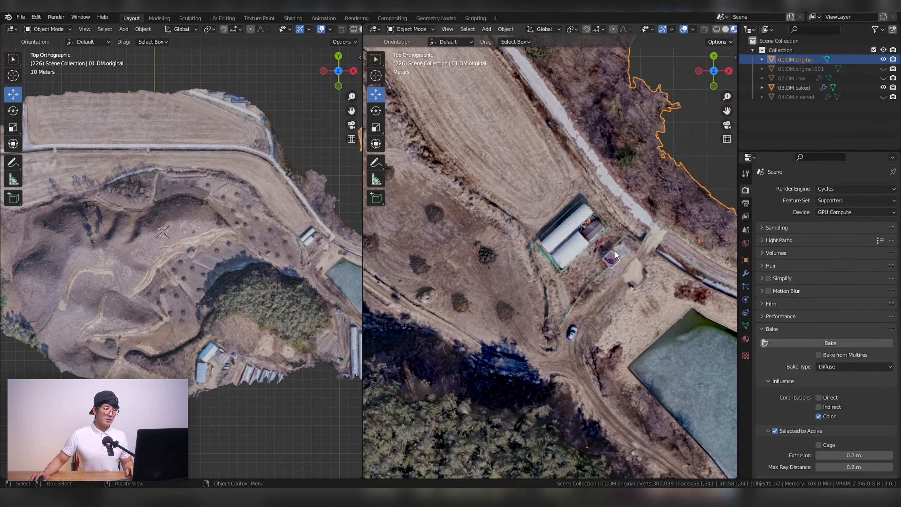
{"action": "scroll", "coordinate": [603, 264], "scroll_direction": "down", "scroll_amount": 3}
{"action": "middle_click_drag", "start_coordinate": [585, 296], "coordinate": [643, 262], "text": "shift"}
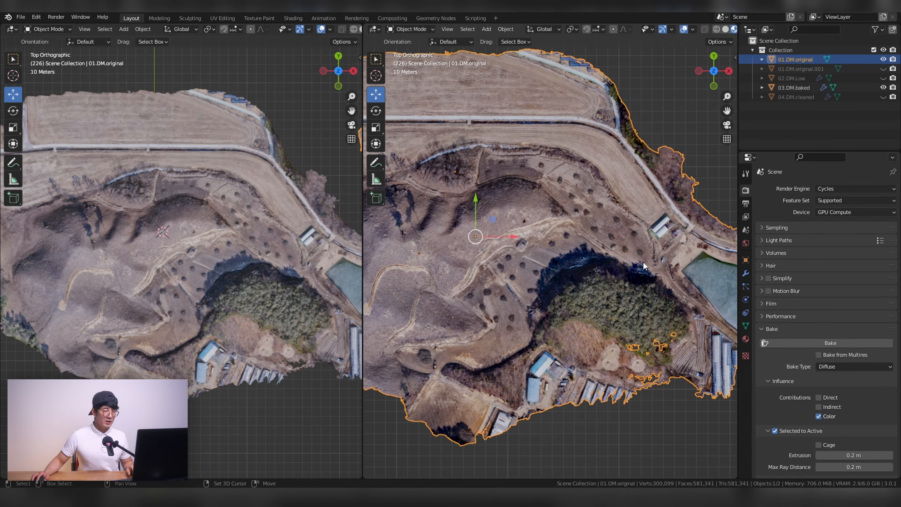
{"action": "scroll", "coordinate": [641, 265], "scroll_direction": "down", "scroll_amount": 2}
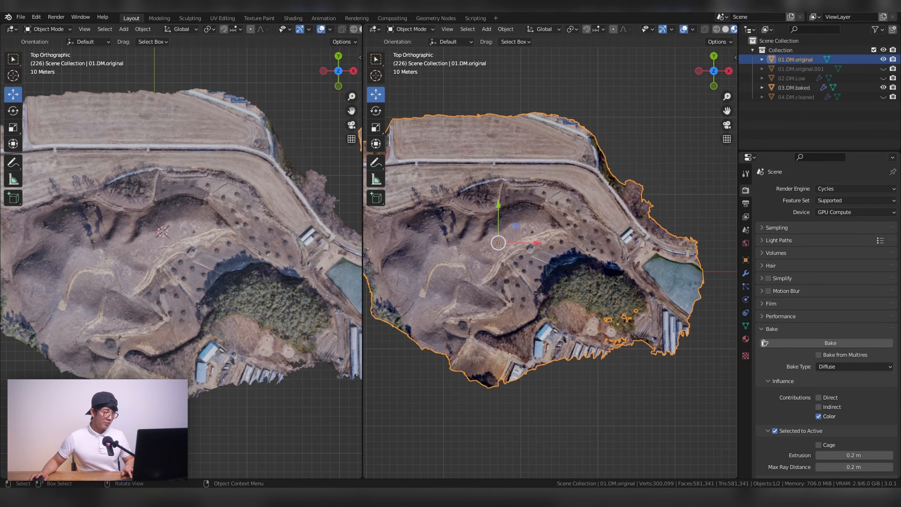
Undo the last move of 01.DM.original and hide that object.
{"action": "key", "text": "ctrl+z"}
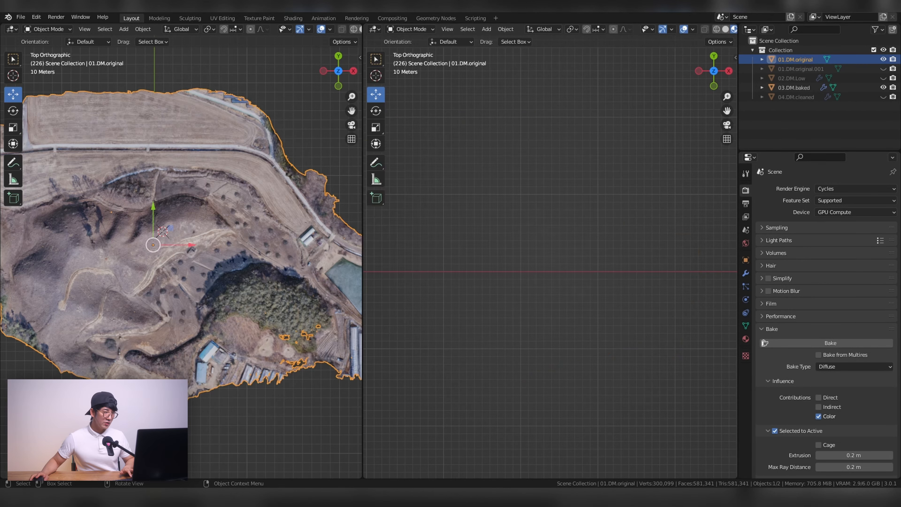
{"action": "left_click", "coordinate": [882, 60]}
Close the second 3D viewport so the remaining one shows the whole baked model from above.
{"action": "left_click_drag", "start_coordinate": [364, 229], "coordinate": [583, 107]}
{"action": "left_click", "coordinate": [663, 28]}
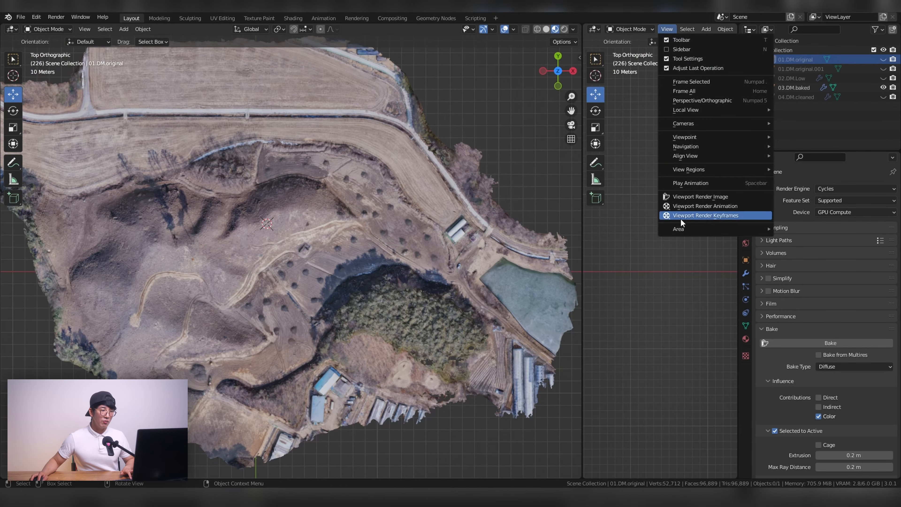
{"action": "mouse_move", "coordinate": [682, 227]}
{"action": "left_click", "coordinate": [792, 294]}
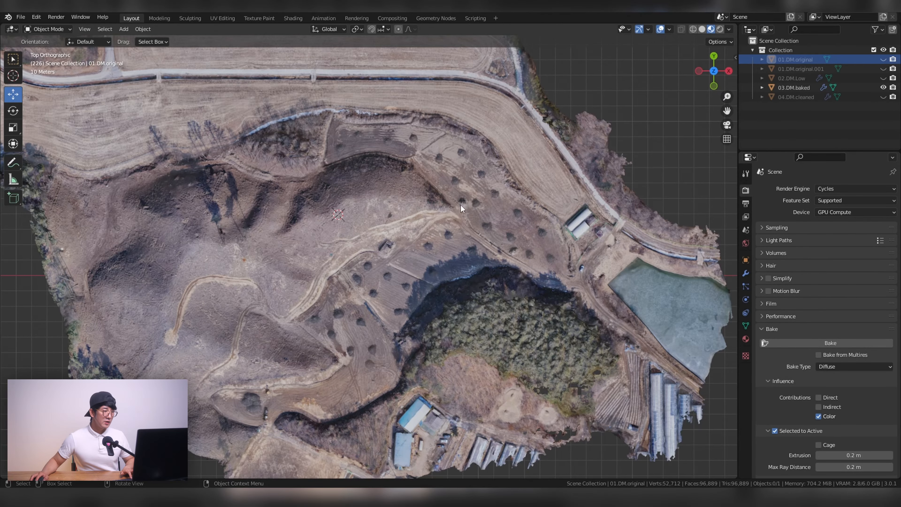
{"action": "scroll", "coordinate": [545, 142], "scroll_direction": "down", "scroll_amount": 2}
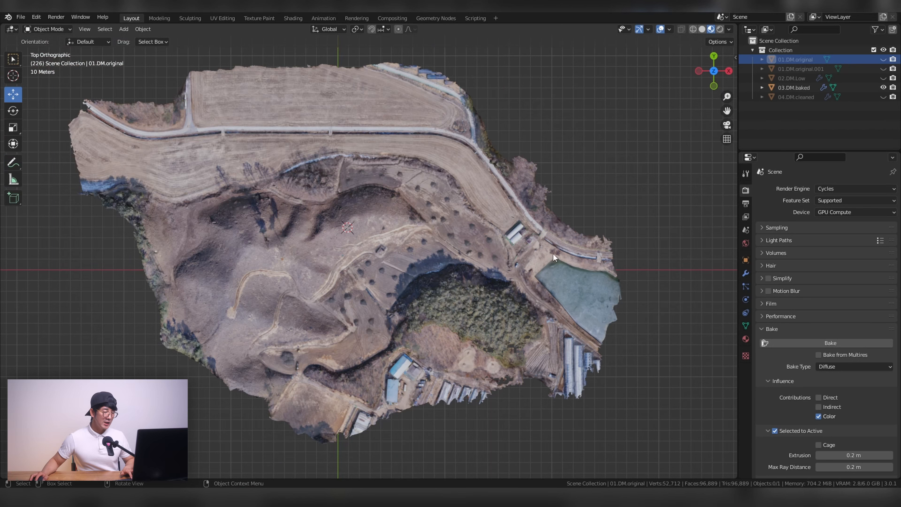
Put 03.DM.baked into Edit Mode and activate the Bisect tool.
{"action": "left_click", "coordinate": [806, 88]}
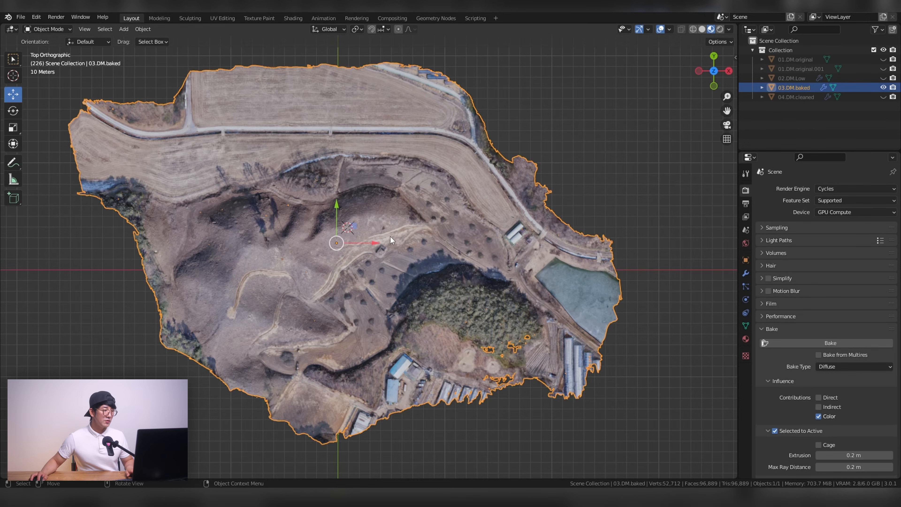
{"action": "left_click", "coordinate": [47, 29]}
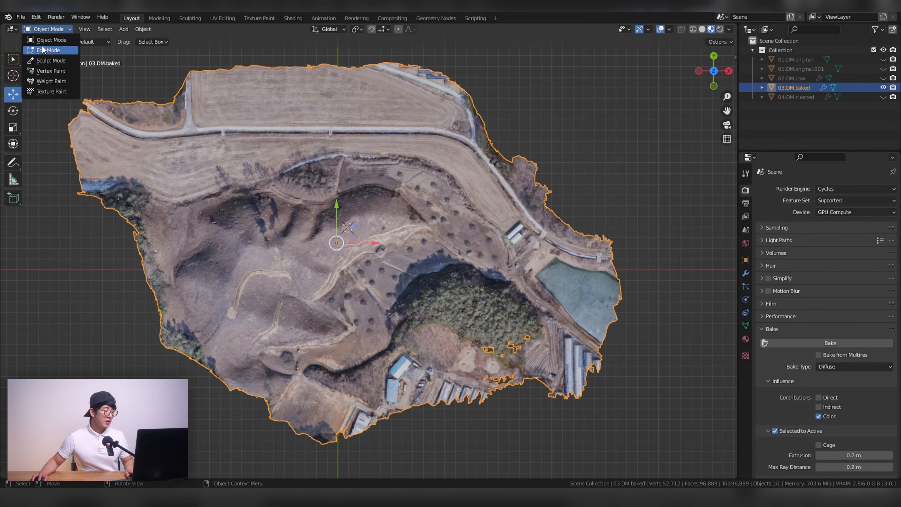
{"action": "left_click", "coordinate": [43, 50]}
{"action": "middle_click_drag", "start_coordinate": [427, 247], "coordinate": [438, 253], "text": "shift"}
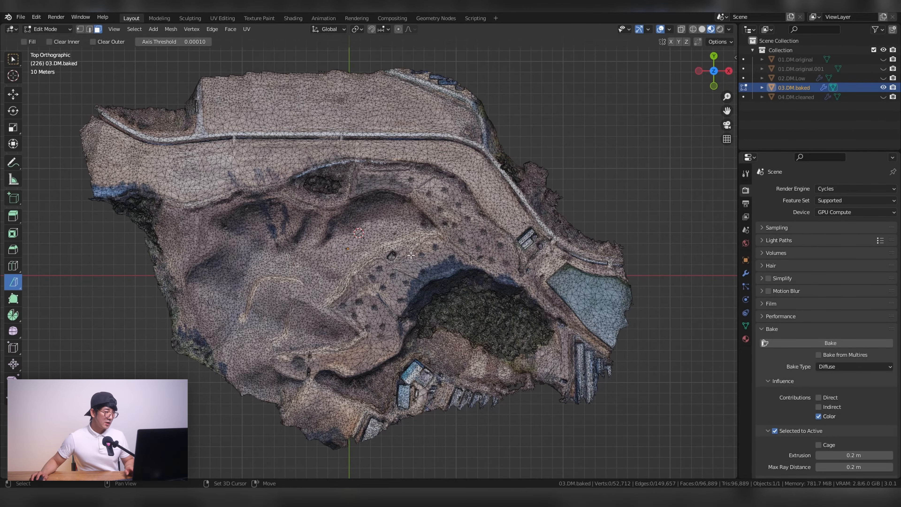
{"action": "left_click", "coordinate": [11, 284]}
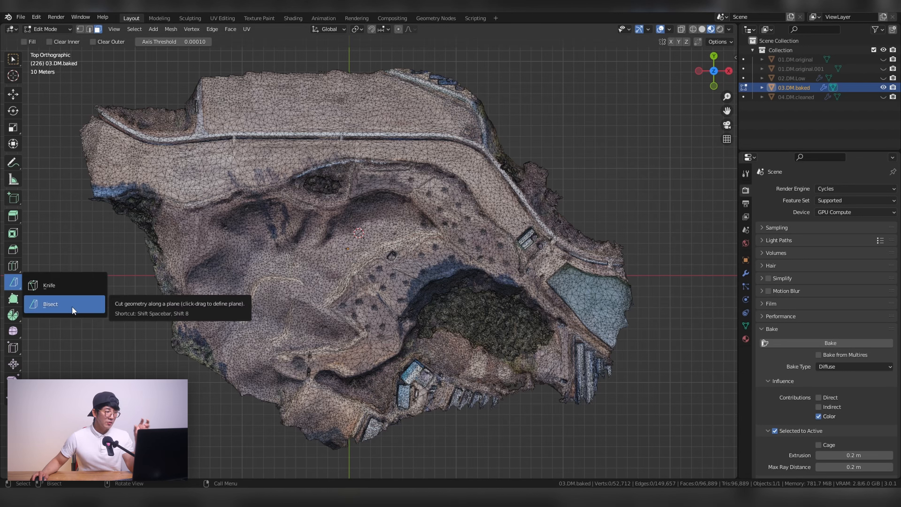
{"action": "left_click", "coordinate": [53, 306]}
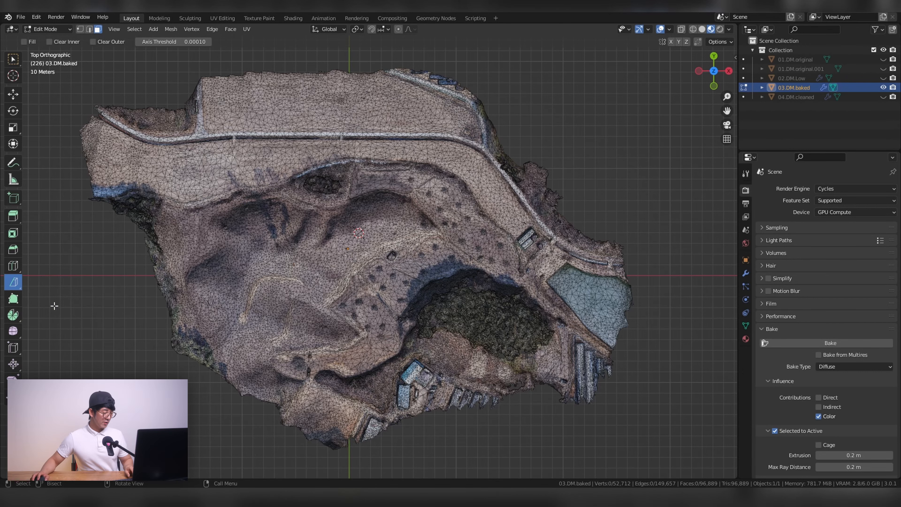
Try to bisect the whole mesh along a horizontal line across the upper field, then clear the selection.
{"action": "key", "text": "a"}
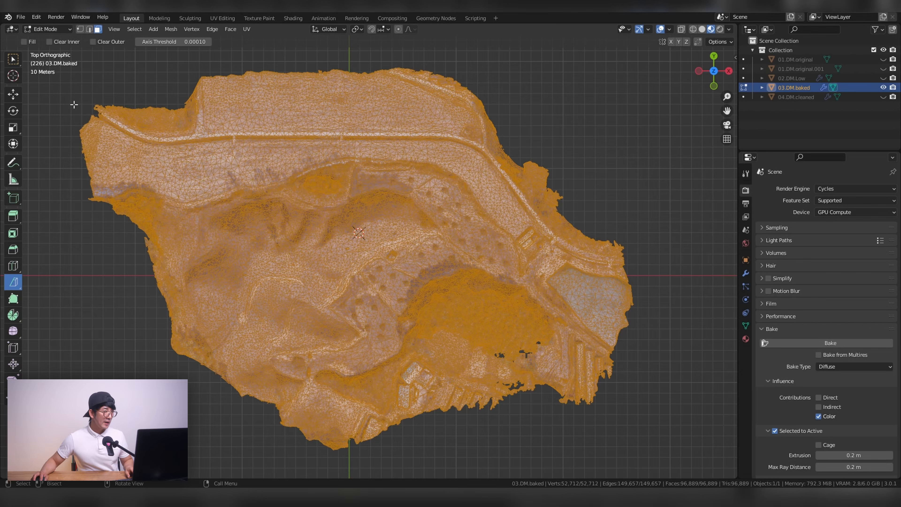
{"action": "left_click_drag", "start_coordinate": [76, 105], "coordinate": [524, 106]}
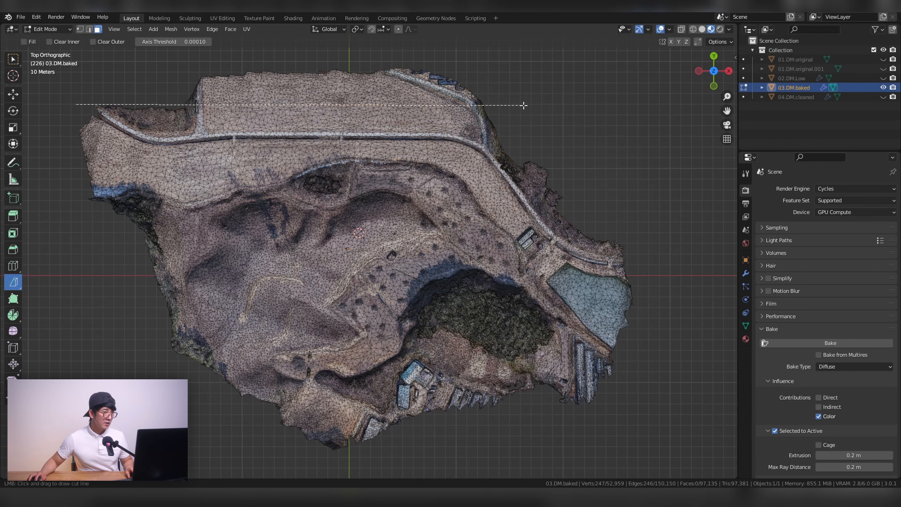
{"action": "left_click_drag", "start_coordinate": [528, 104], "coordinate": [528, 104]}
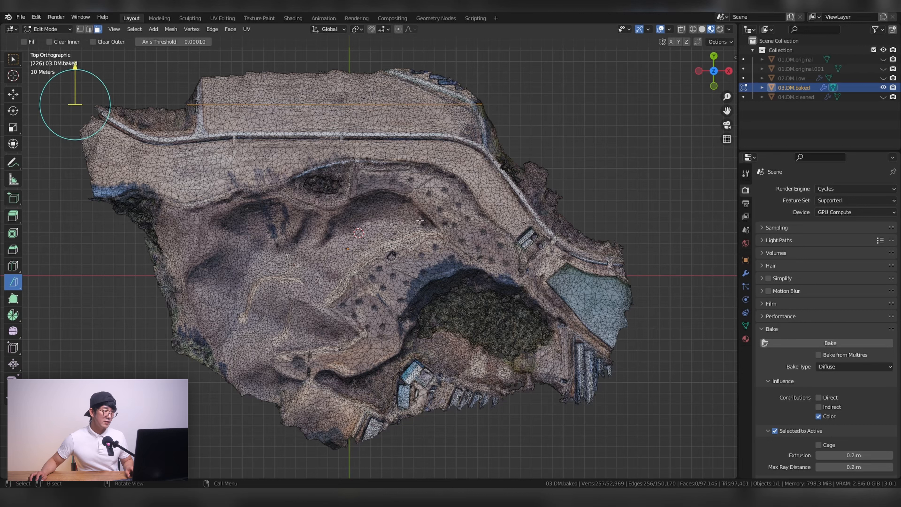
{"action": "left_click", "coordinate": [74, 262]}
{"action": "left_click", "coordinate": [79, 109]}
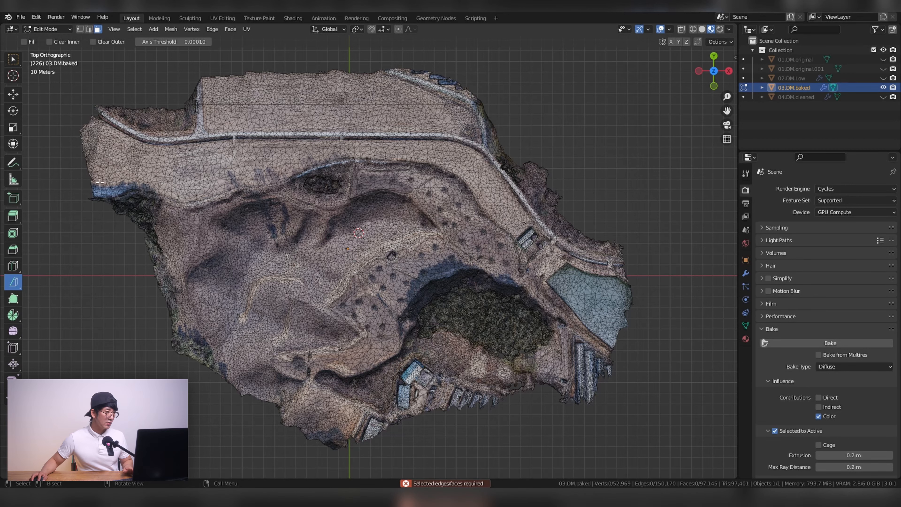
Bisect the entire mesh horizontally across the upper field at about Y 154 m with Clear Outer enabled, then deselect the cut.
{"action": "key", "text": "a"}
{"action": "left_click_drag", "start_coordinate": [81, 110], "coordinate": [508, 111]}
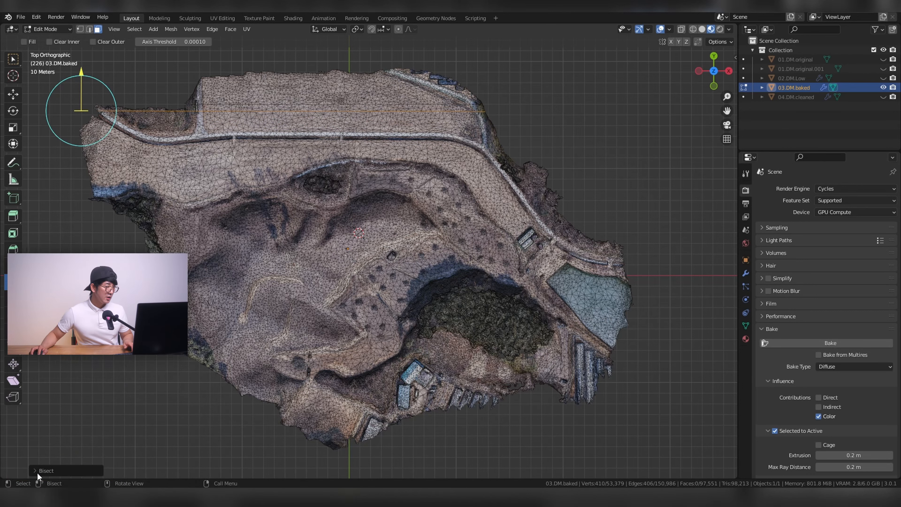
{"action": "left_click", "coordinate": [36, 471]}
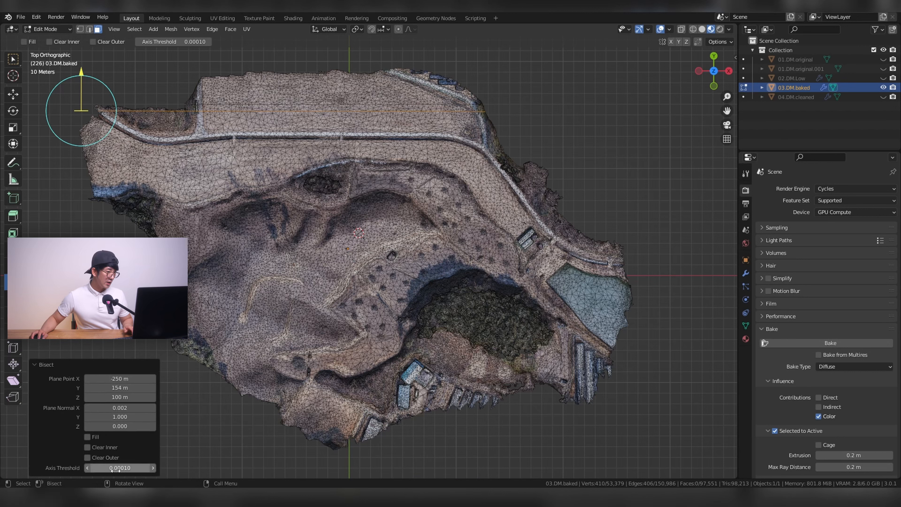
{"action": "left_click", "coordinate": [86, 458]}
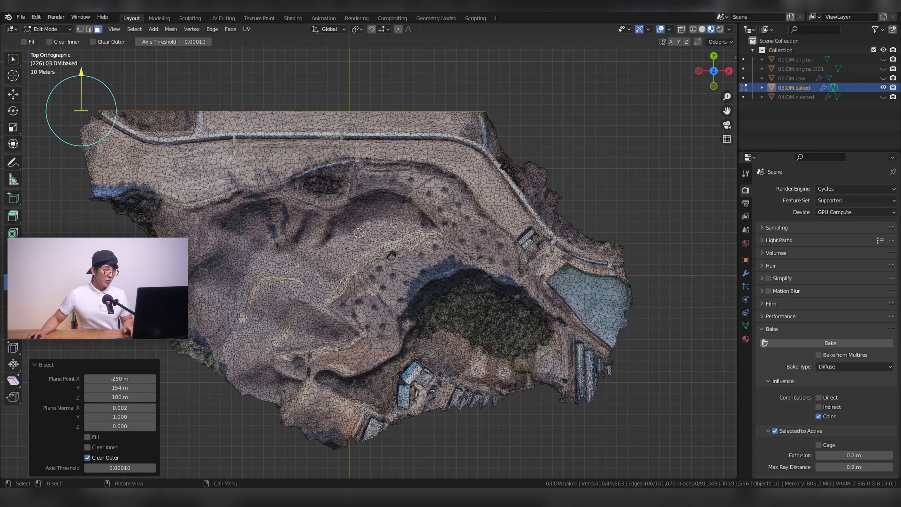
{"action": "left_click", "coordinate": [613, 165]}
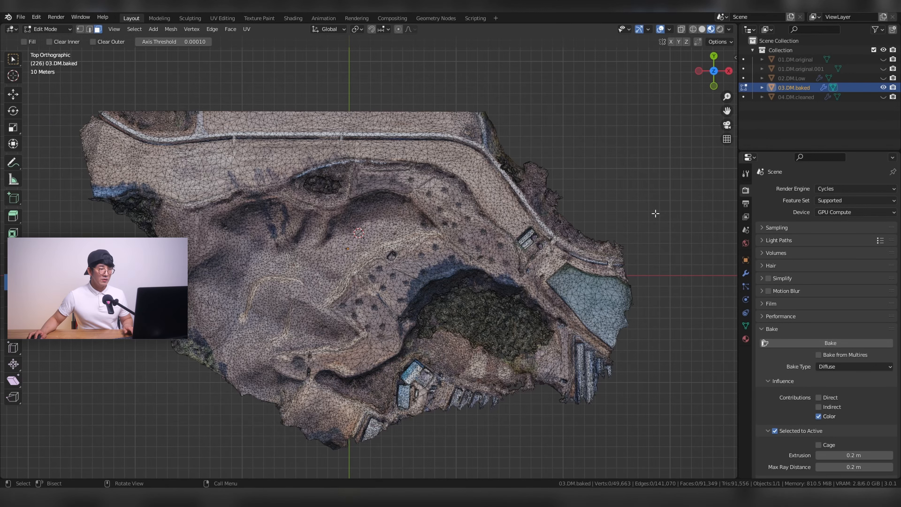
Bisect the whole mesh diagonally along the ragged northeast edge, through about X 105 m, Y 166 m, with Clear Outer enabled, and deselect the cut.
{"action": "key", "text": "a"}
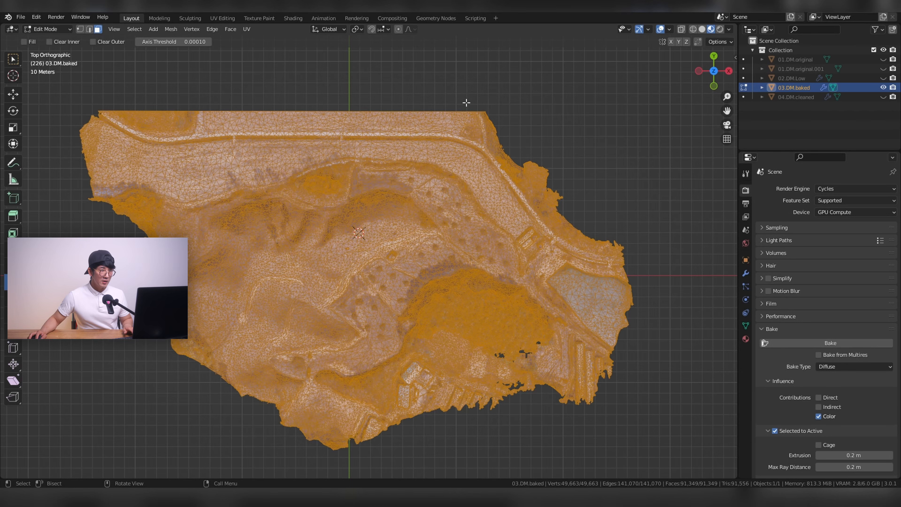
{"action": "left_click_drag", "start_coordinate": [466, 103], "coordinate": [629, 285]}
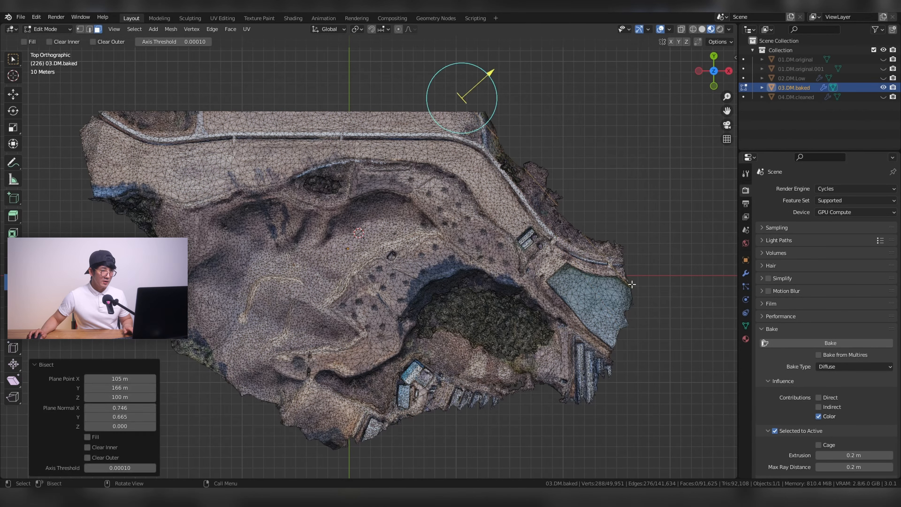
{"action": "left_click", "coordinate": [88, 458]}
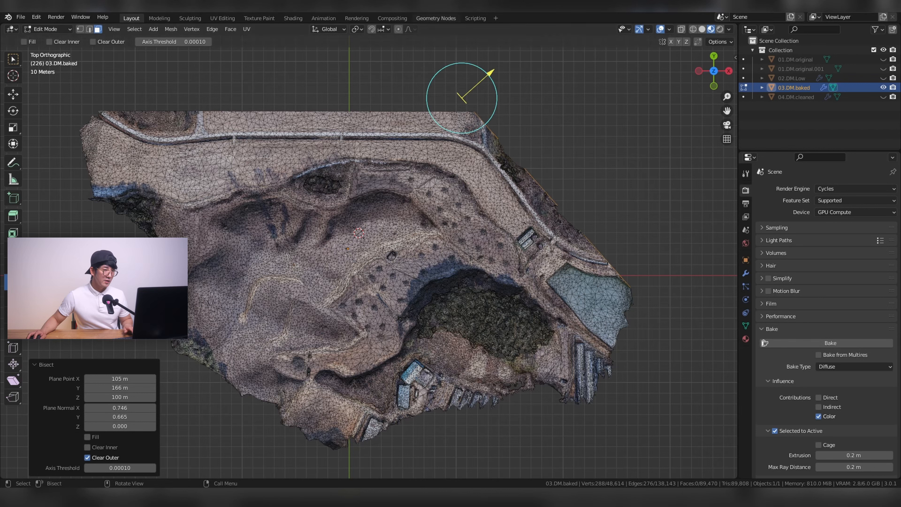
{"action": "left_click", "coordinate": [564, 116]}
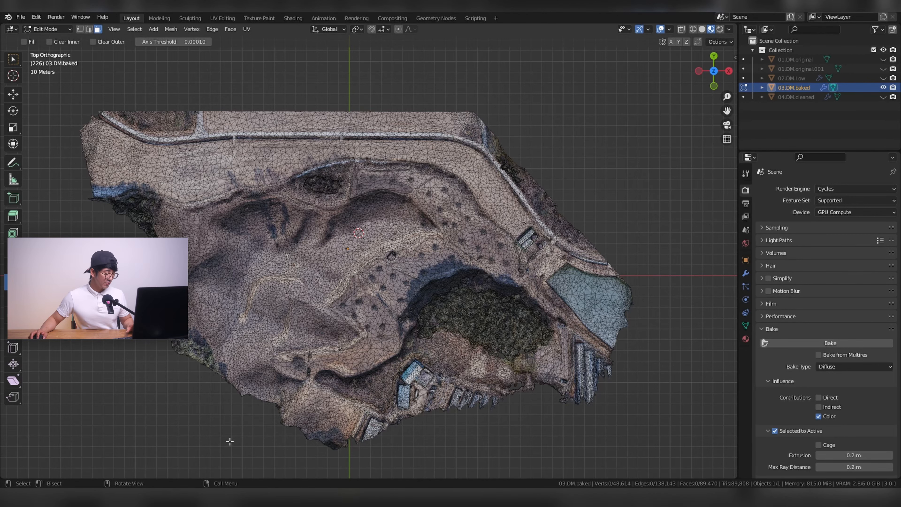
Bisect the whole mesh along the ragged southern edge, through about X -61 m, Y -156 m, with Clear Inner enabled, deselect everything and leave Edit Mode.
{"action": "key", "text": "a"}
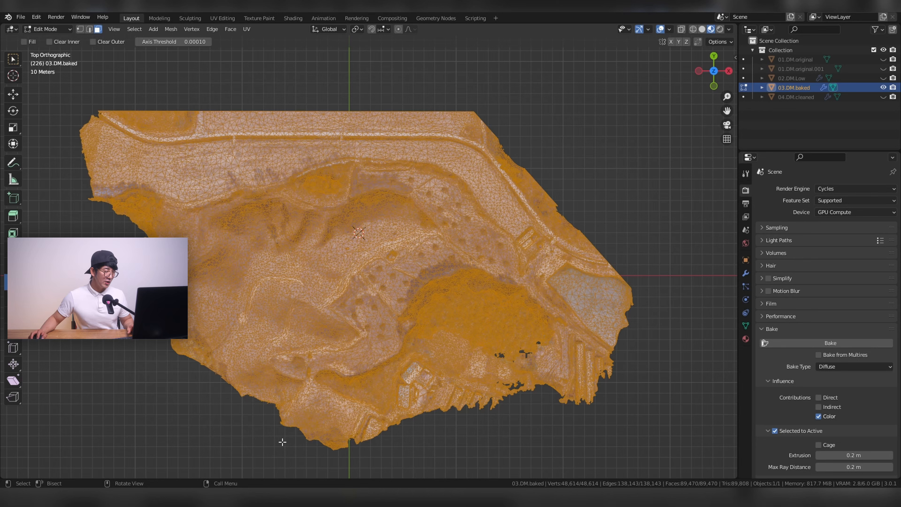
{"action": "left_click_drag", "start_coordinate": [430, 419], "coordinate": [631, 355]}
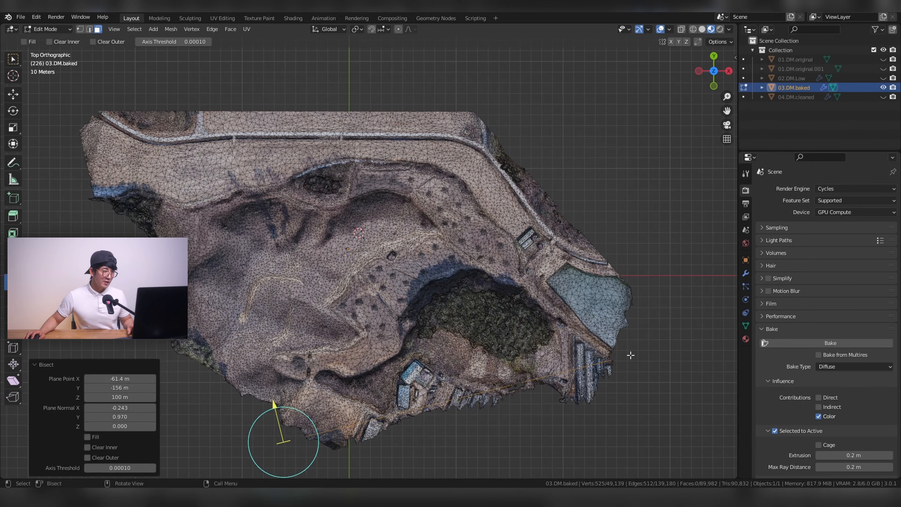
{"action": "left_click", "coordinate": [115, 458]}
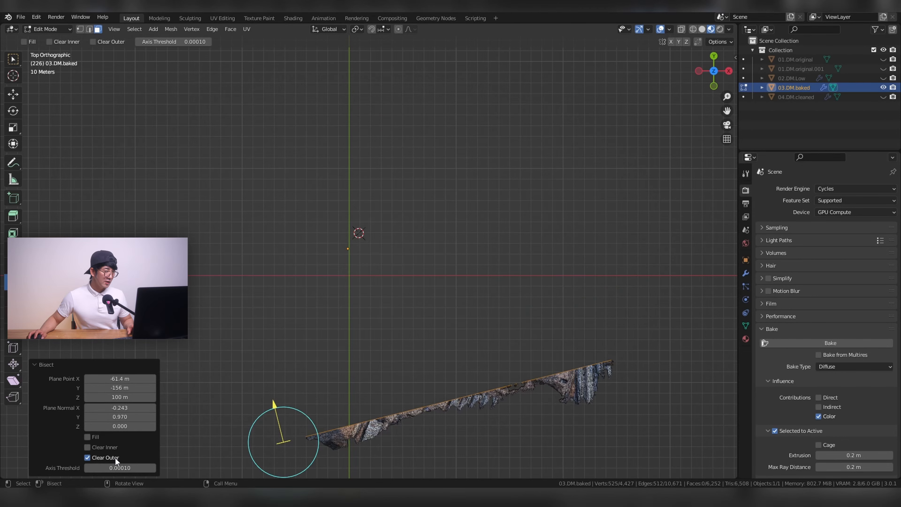
{"action": "left_click", "coordinate": [113, 457]}
{"action": "left_click", "coordinate": [88, 448]}
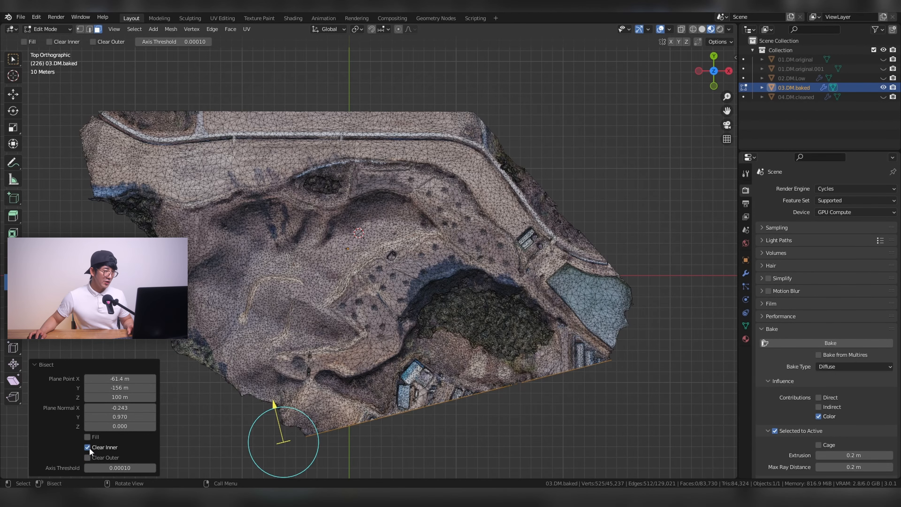
{"action": "key", "text": "alt+a"}
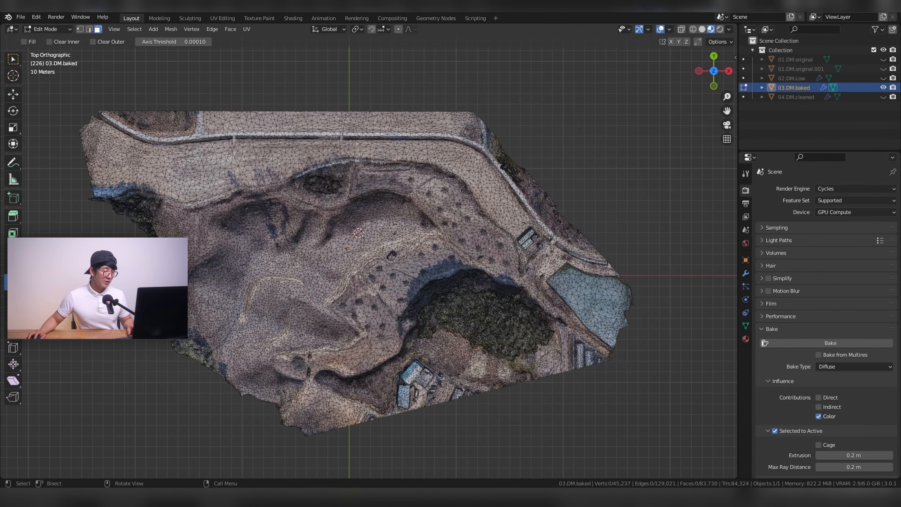
{"action": "key", "text": "Tab"}
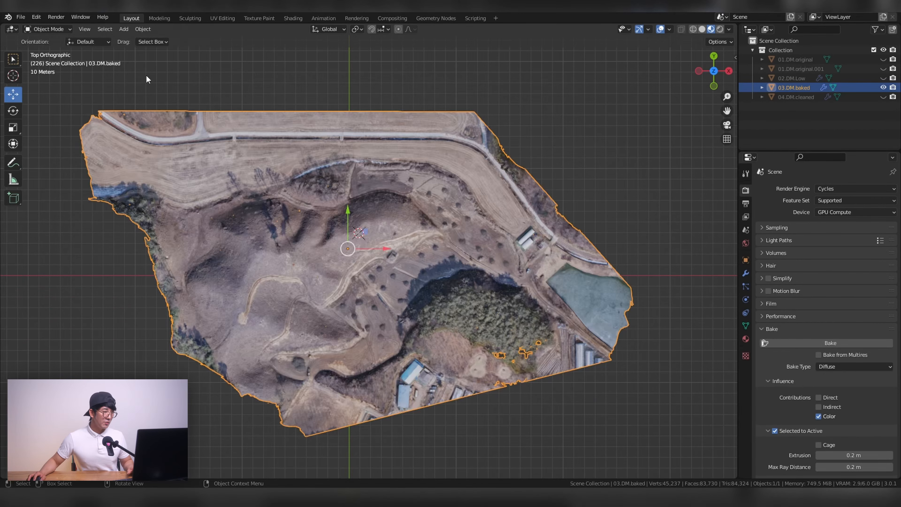
Deselect the trimmed model and examine its cut edges and baked texture from several angles, ending with a top view of the whole model.
{"action": "middle_click_drag", "start_coordinate": [483, 281], "coordinate": [395, 205]}
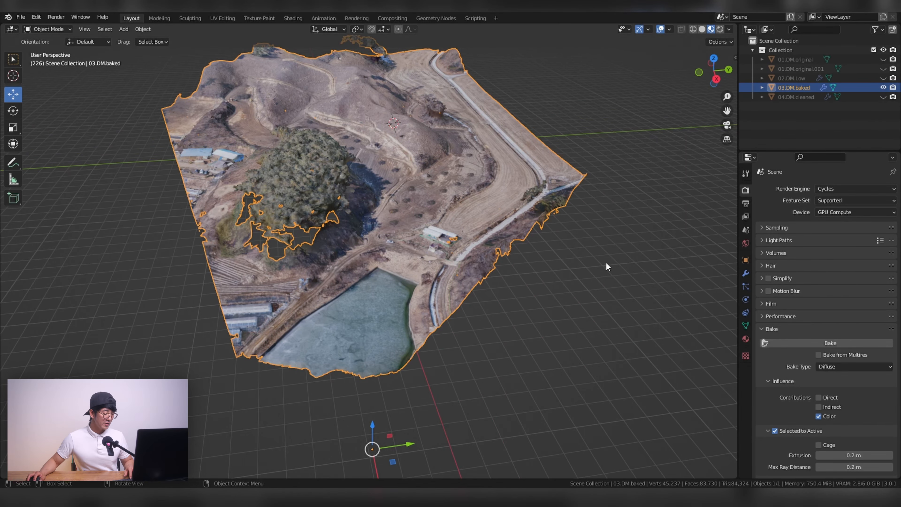
{"action": "left_click", "coordinate": [642, 281]}
{"action": "middle_click_drag", "start_coordinate": [641, 280], "coordinate": [561, 263]}
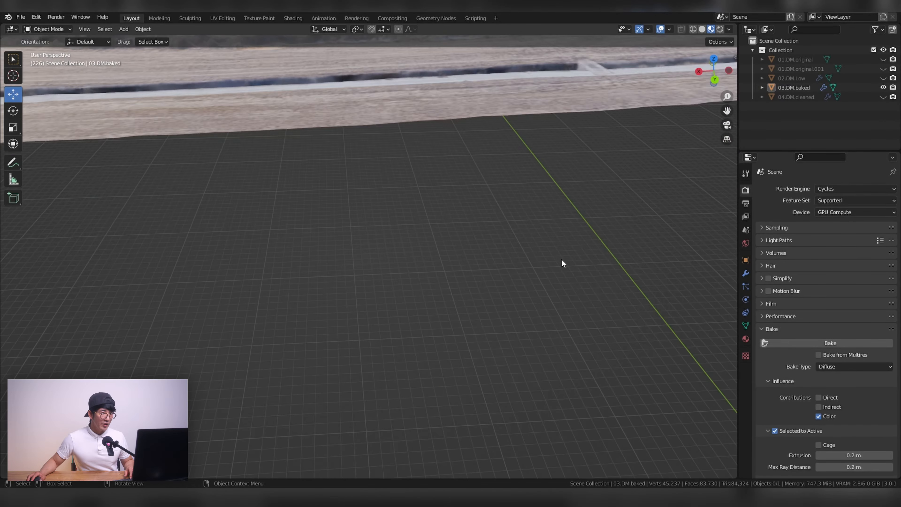
{"action": "middle_click_drag", "start_coordinate": [496, 204], "coordinate": [516, 253]}
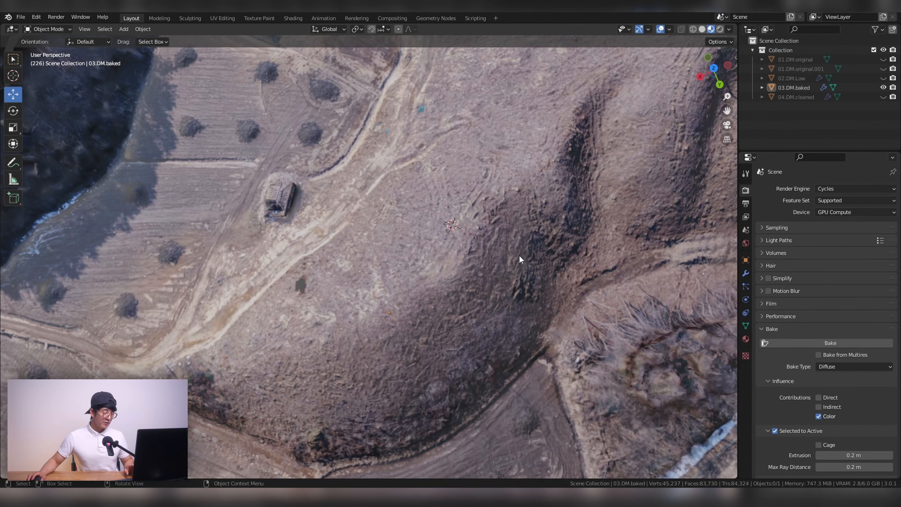
{"action": "left_click", "coordinate": [715, 69]}
{"action": "scroll", "coordinate": [520, 274], "scroll_direction": "down", "scroll_amount": 5}
{"action": "scroll", "coordinate": [521, 272], "scroll_direction": "down", "scroll_amount": 2}
{"action": "scroll", "coordinate": [521, 270], "scroll_direction": "up", "scroll_amount": 4}
{"action": "scroll", "coordinate": [521, 271], "scroll_direction": "down", "scroll_amount": 2}
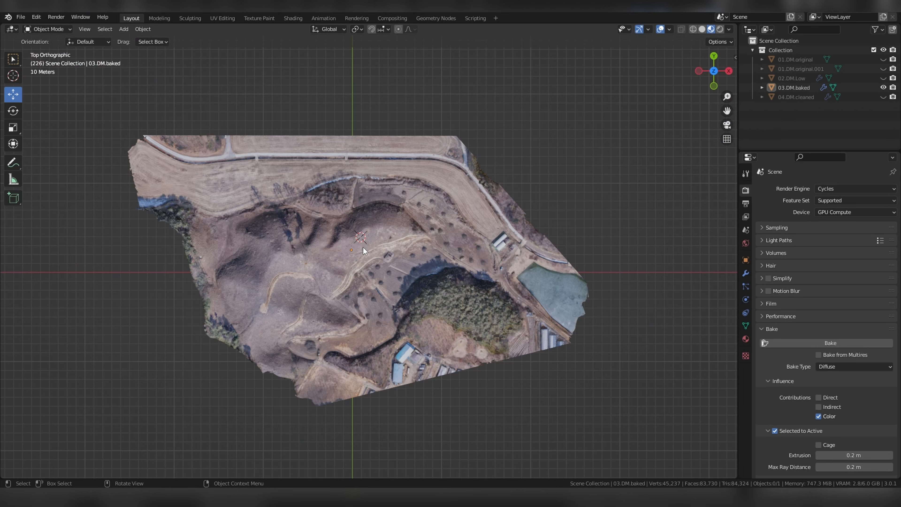
Set up an FBX export over DN_SURVEY.fbx in the 02_EXPORTED folder, and cancel it.
{"action": "left_click", "coordinate": [21, 17]}
{"action": "mouse_move", "coordinate": [59, 155]}
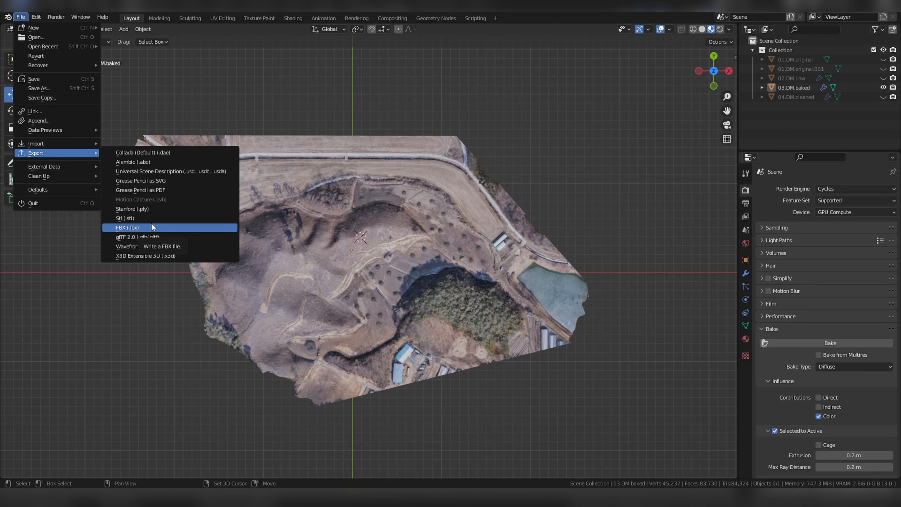
{"action": "left_click", "coordinate": [155, 228]}
{"action": "left_click", "coordinate": [215, 146]}
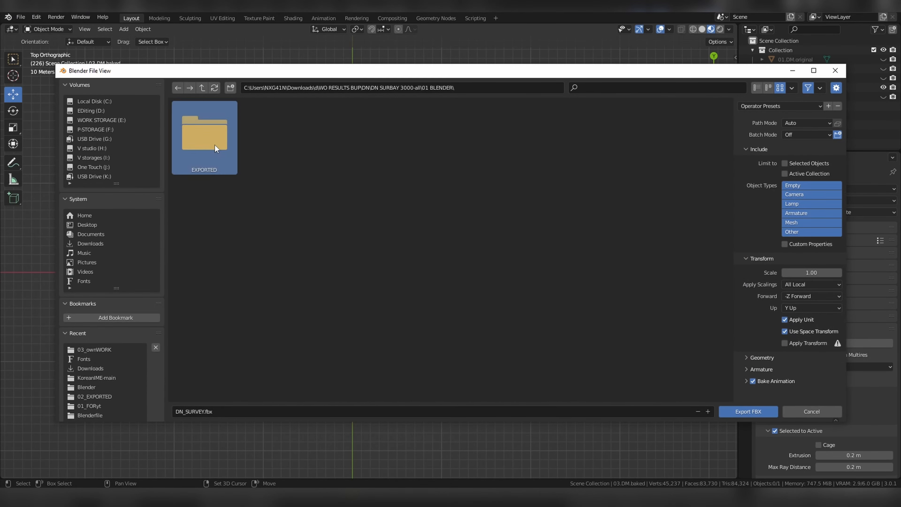
{"action": "double_click", "coordinate": [215, 145]}
{"action": "left_click", "coordinate": [201, 88]}
{"action": "left_click", "coordinate": [201, 88]}
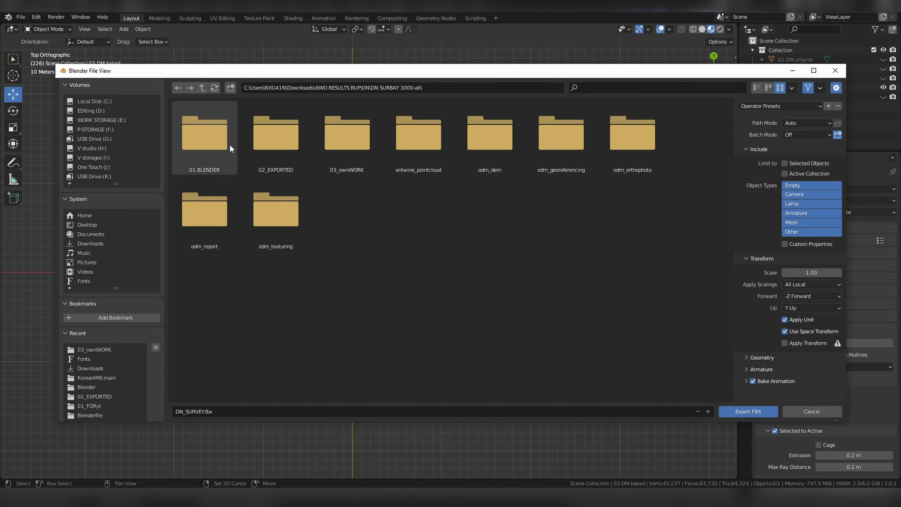
{"action": "double_click", "coordinate": [281, 142]}
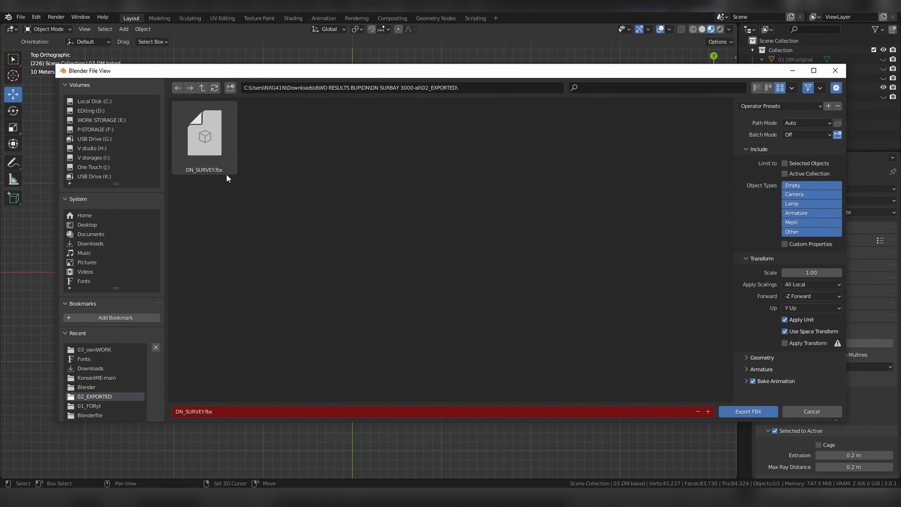
{"action": "left_click", "coordinate": [203, 147]}
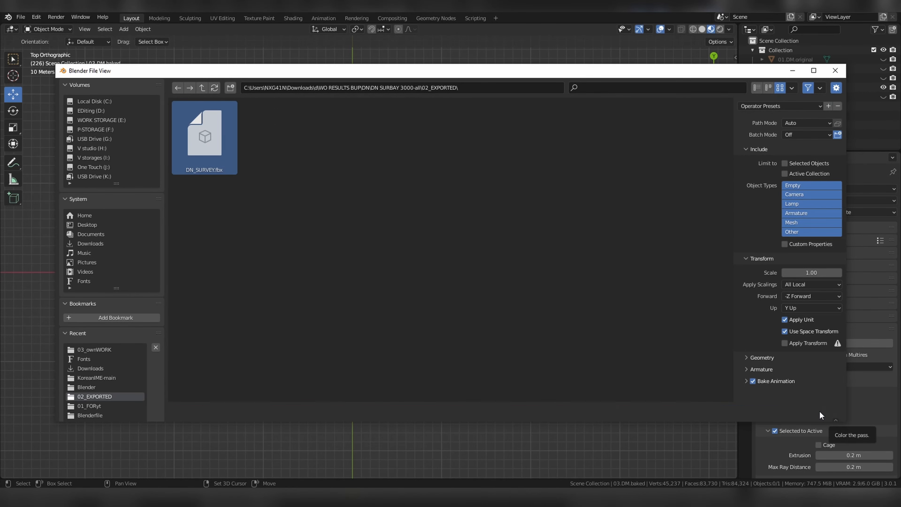
{"action": "left_click", "coordinate": [820, 411]}
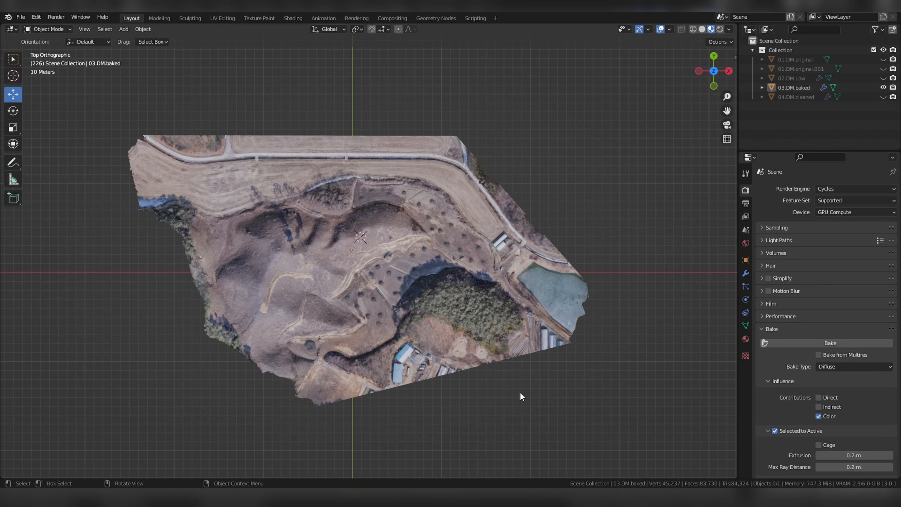
Split the 3D viewport vertically, turn the second area into an Image Editor and display the newTextureBaked image there.
{"action": "left_click", "coordinate": [21, 17]}
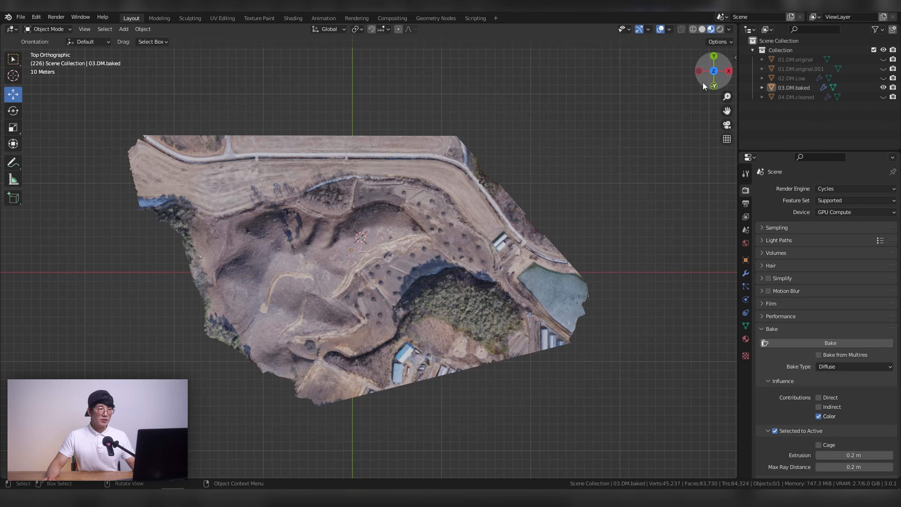
{"action": "left_click_drag", "start_coordinate": [3, 23], "coordinate": [408, 61]}
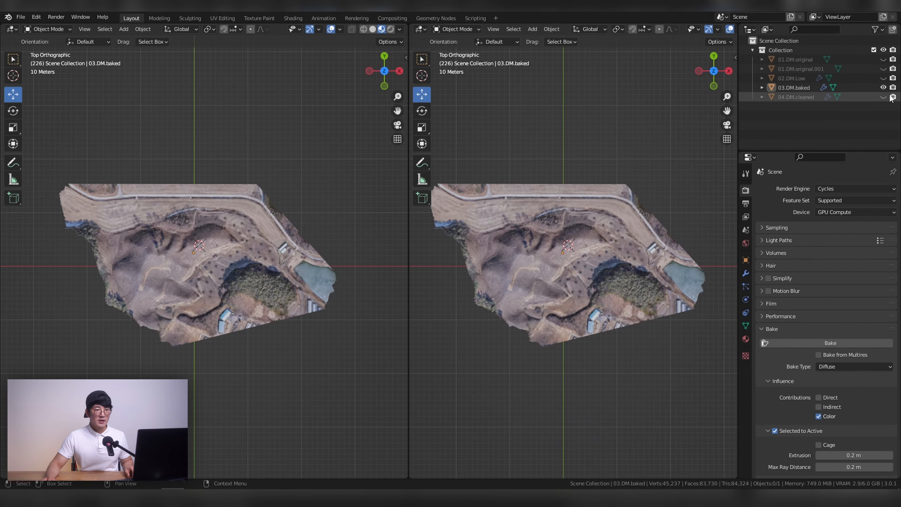
{"action": "left_click", "coordinate": [427, 29]}
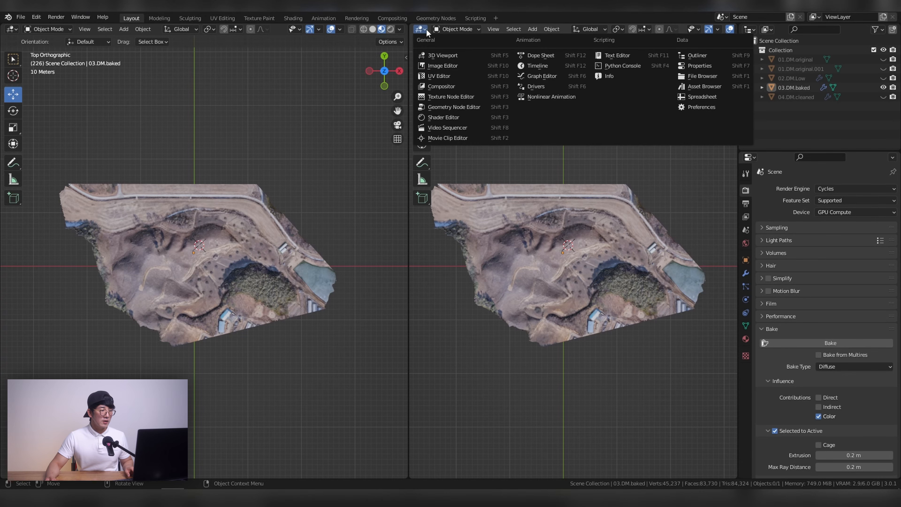
{"action": "left_click", "coordinate": [443, 66]}
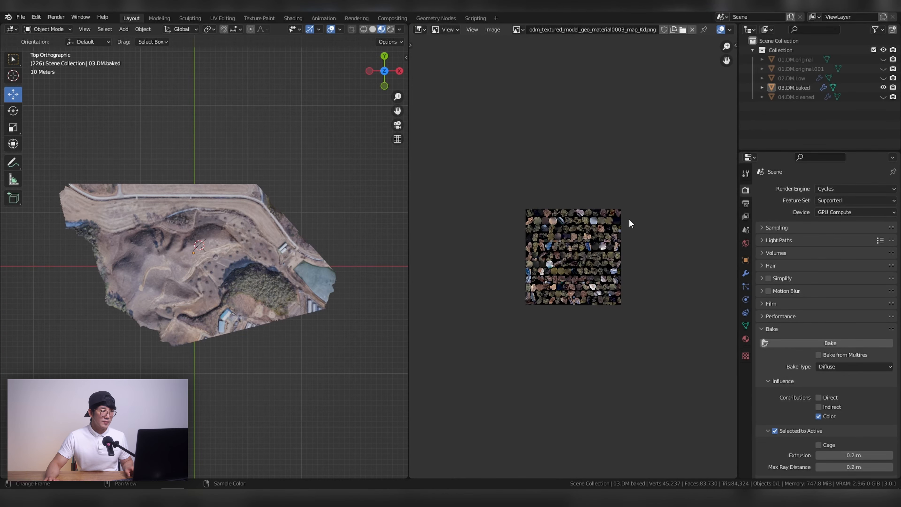
{"action": "left_click", "coordinate": [519, 29]}
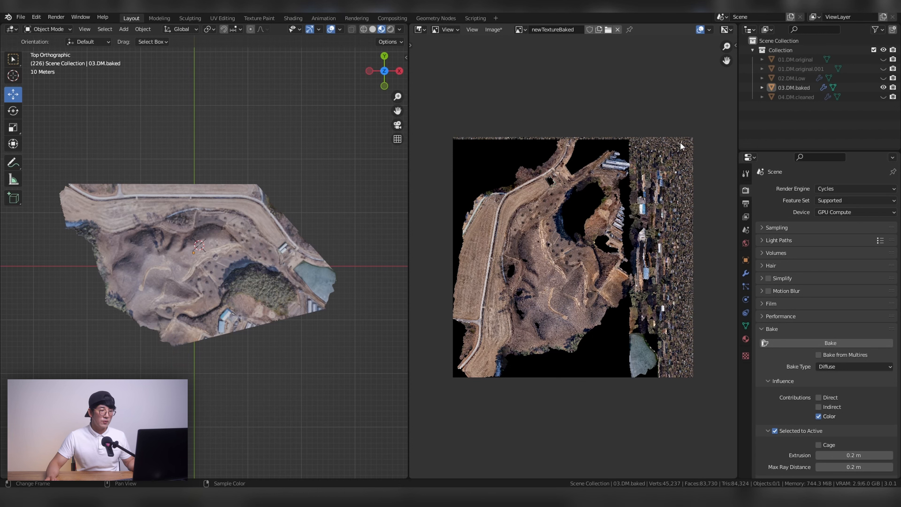
Set up saving the baked texture as a PNG in the 02_EXPORTED folder, and cancel the save.
{"action": "left_click", "coordinate": [497, 30]}
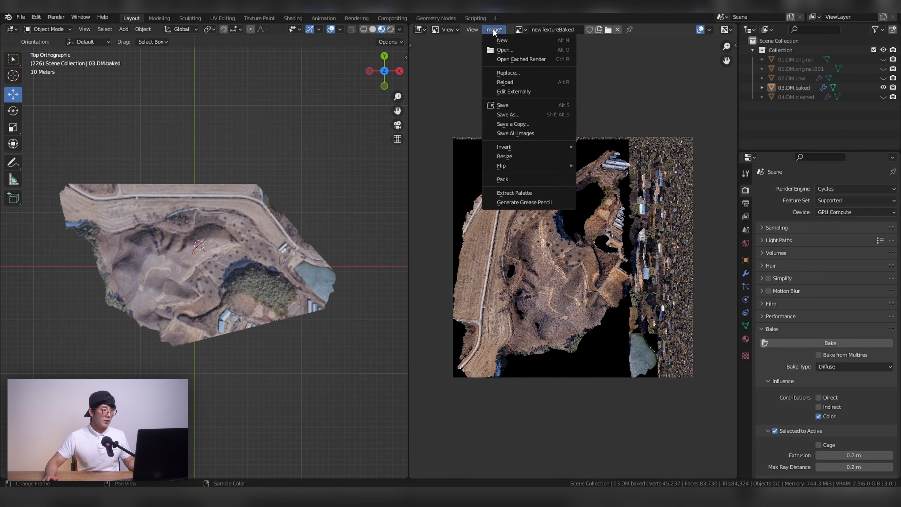
{"action": "left_click", "coordinate": [534, 115]}
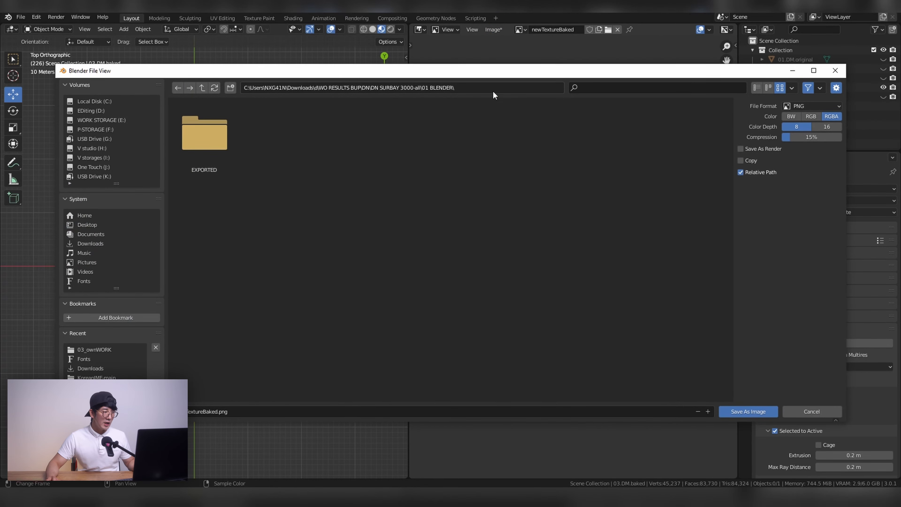
{"action": "left_click", "coordinate": [203, 89]}
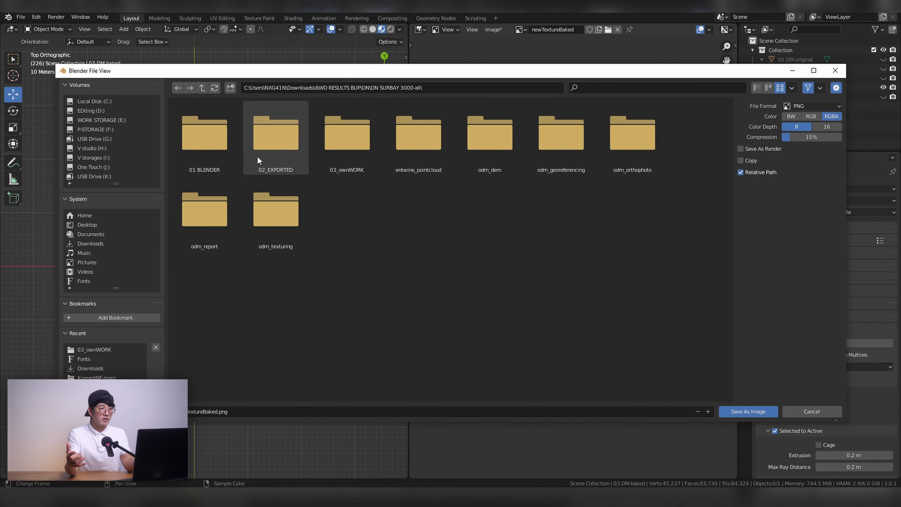
{"action": "left_click", "coordinate": [287, 153]}
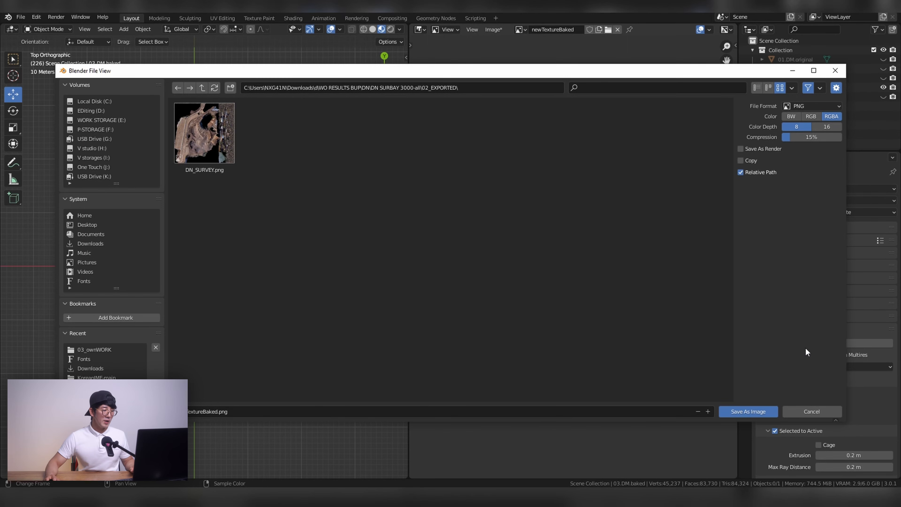
{"action": "left_click", "coordinate": [817, 412]}
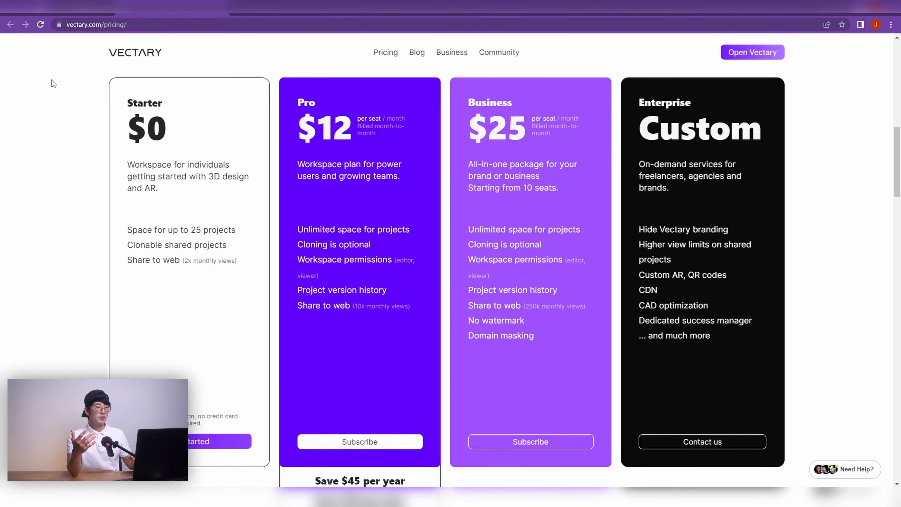
Switch to the Vectary site in the browser, go to the workspace dashboard and create a new project.
{"action": "left_click", "coordinate": [56, 9]}
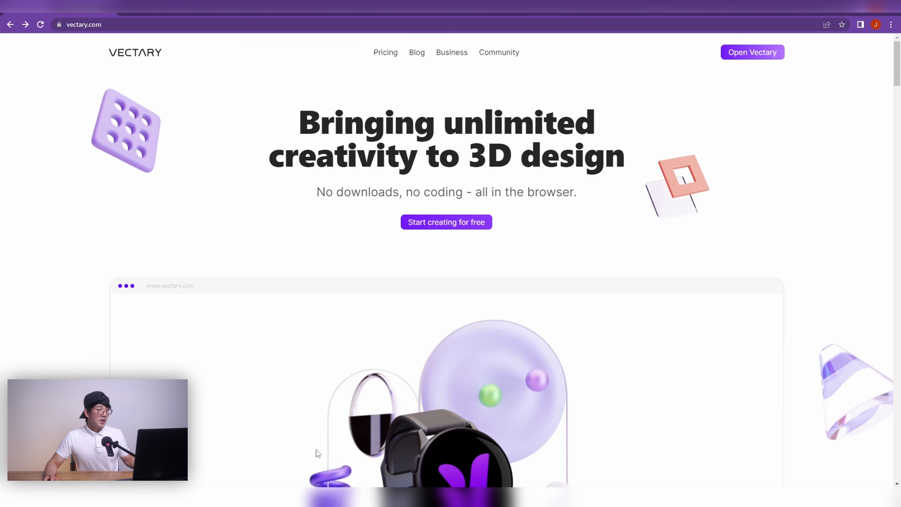
{"action": "left_click", "coordinate": [152, 500]}
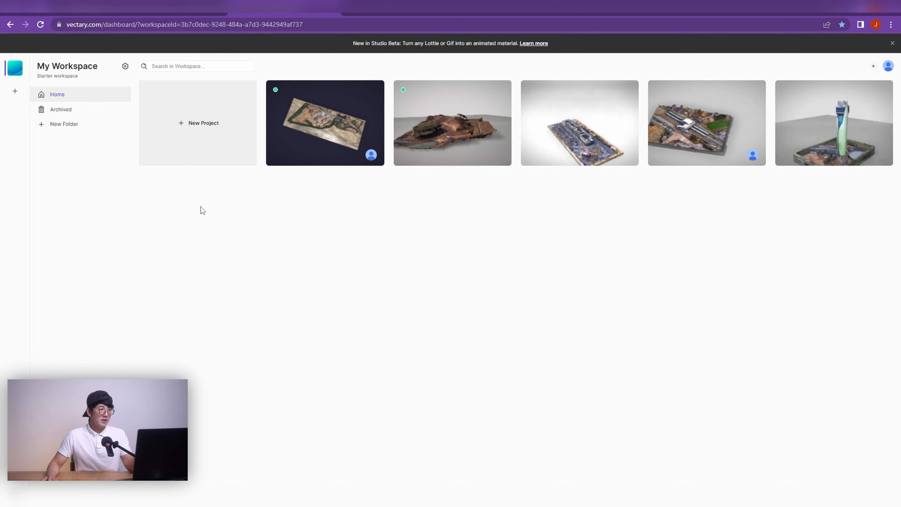
{"action": "left_click", "coordinate": [195, 130]}
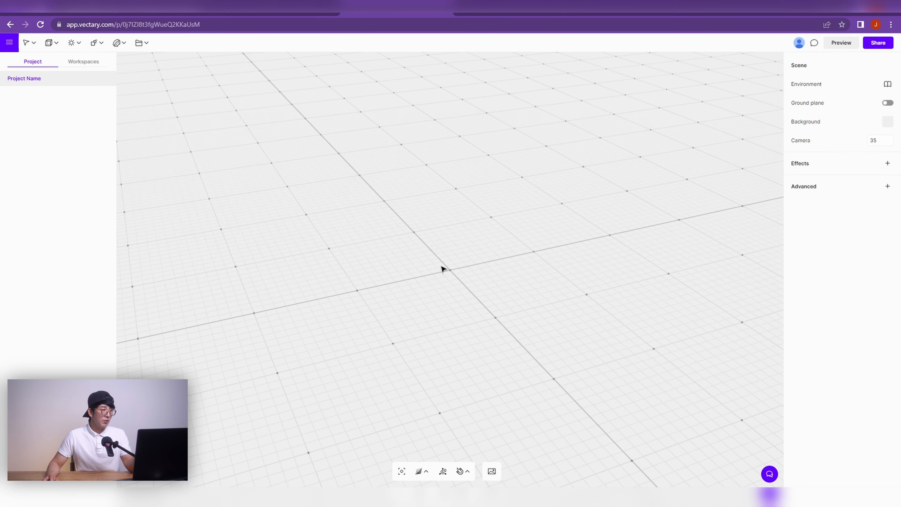
{"action": "left_click", "coordinate": [9, 42]}
{"action": "mouse_move", "coordinate": [50, 120]}
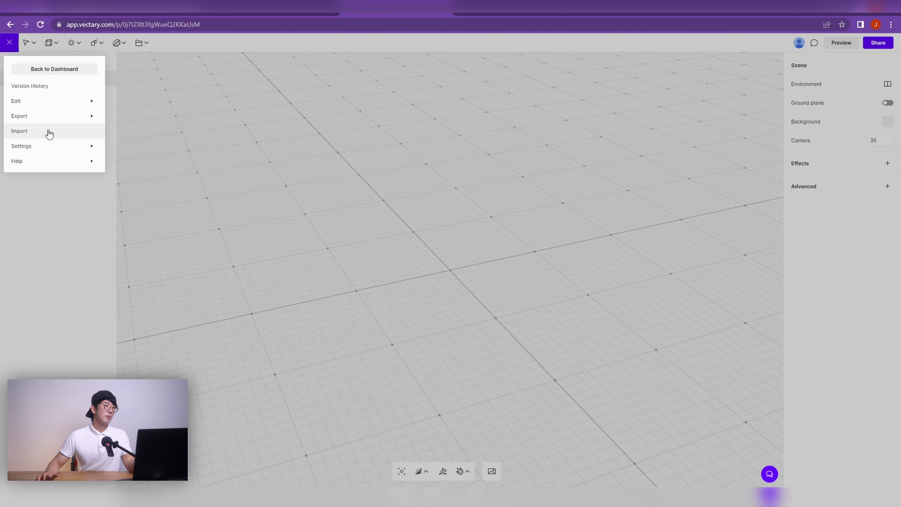
{"action": "left_click", "coordinate": [9, 42]}
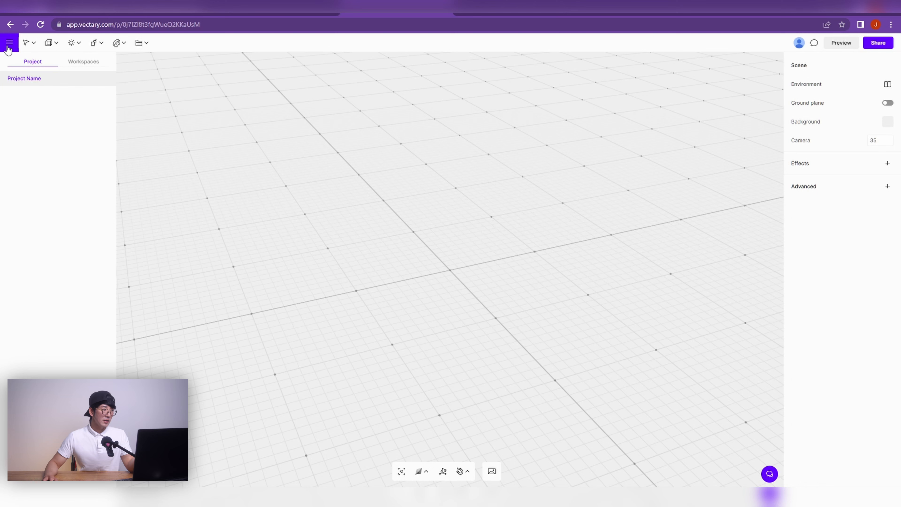
Import DN_SURVEY.fbx and DN_SURVEY.png from the 02_EXPORTED folder into the project, with the object fitted to the scene.
{"action": "left_click", "coordinate": [9, 43]}
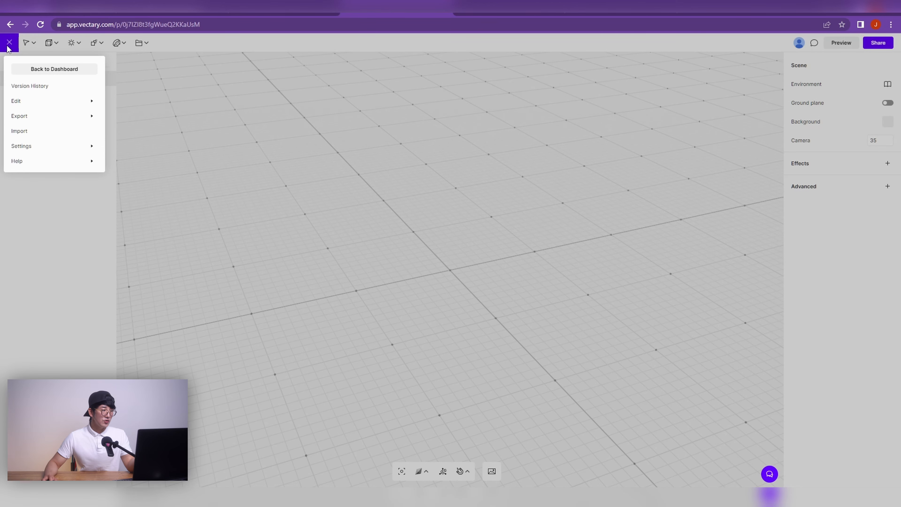
{"action": "left_click", "coordinate": [45, 132]}
{"action": "left_click", "coordinate": [444, 316]}
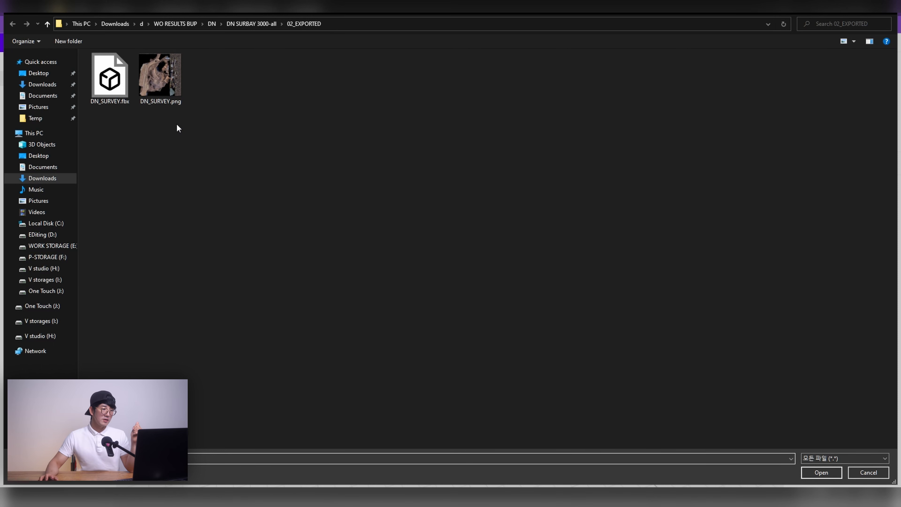
{"action": "left_click_drag", "start_coordinate": [222, 131], "coordinate": [100, 70]}
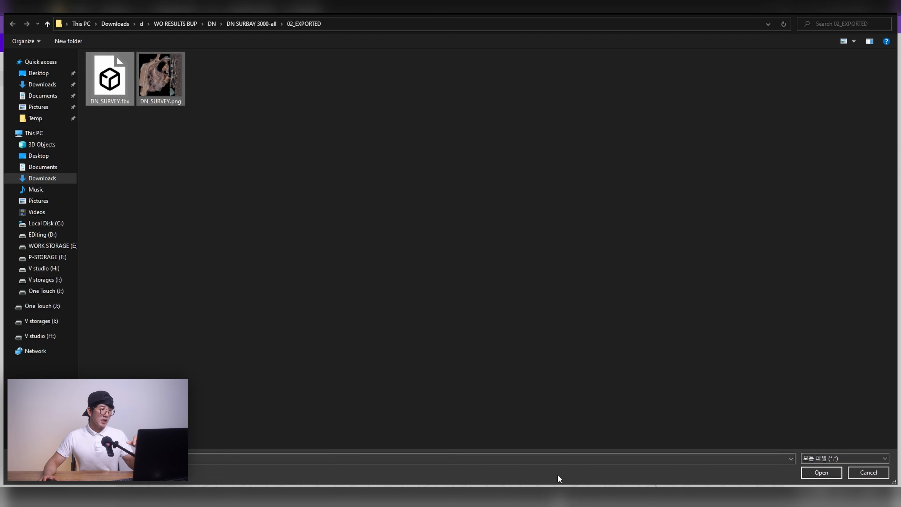
{"action": "left_click", "coordinate": [821, 473]}
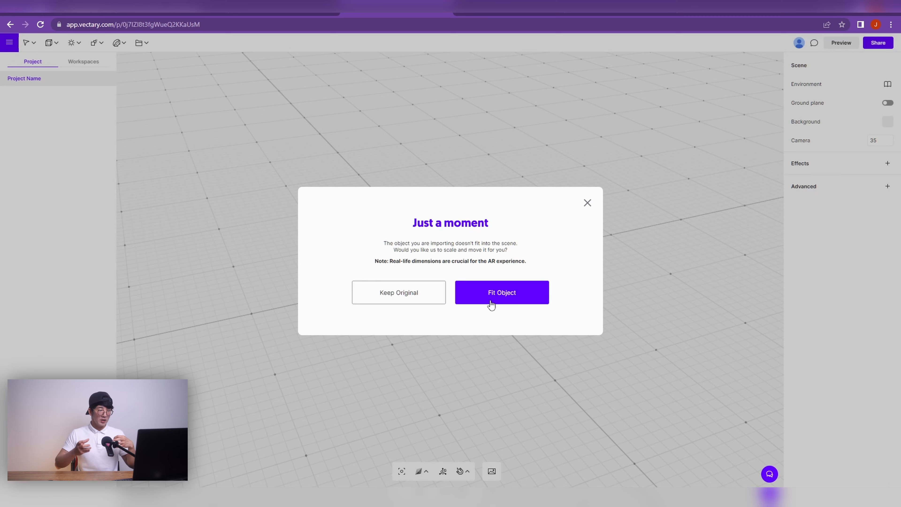
{"action": "left_click", "coordinate": [505, 297]}
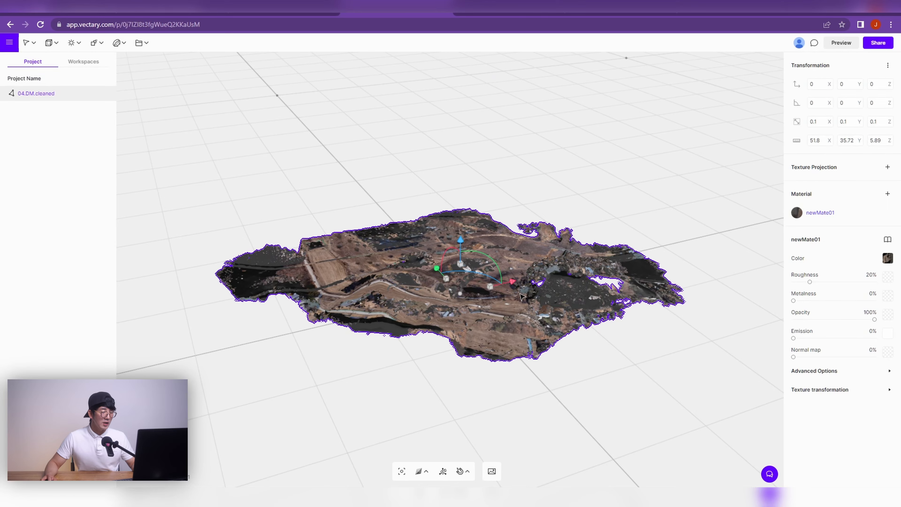
Examine the imported 04.DM.cleaned model from above and close up to check how the baked texture maps onto the terrain.
{"action": "left_click_drag", "start_coordinate": [522, 297], "coordinate": [478, 200]}
{"action": "right_click_drag", "start_coordinate": [479, 200], "coordinate": [583, 378]}
{"action": "scroll", "coordinate": [474, 312], "scroll_direction": "up", "scroll_amount": 3}
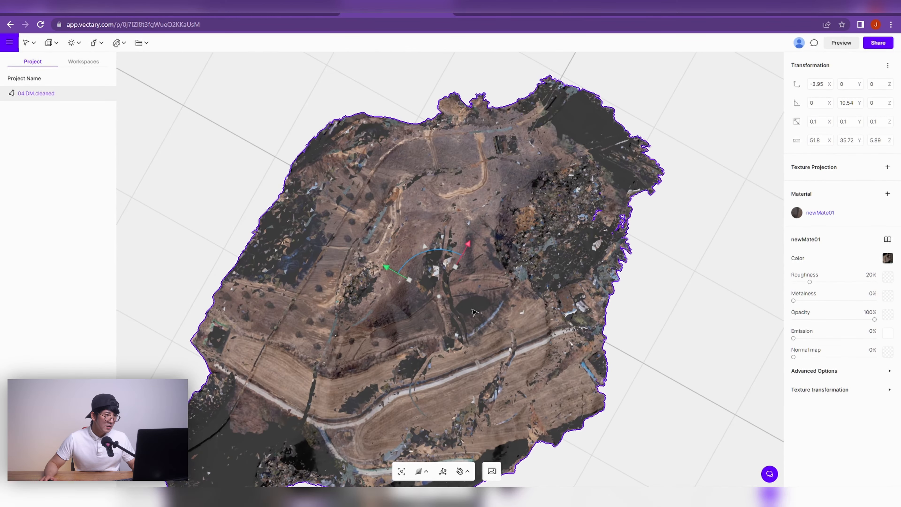
{"action": "scroll", "coordinate": [473, 311], "scroll_direction": "down", "scroll_amount": 3}
{"action": "scroll", "coordinate": [473, 312], "scroll_direction": "up", "scroll_amount": 3}
{"action": "scroll", "coordinate": [473, 311], "scroll_direction": "up", "scroll_amount": 2}
{"action": "scroll", "coordinate": [473, 311], "scroll_direction": "down", "scroll_amount": 2}
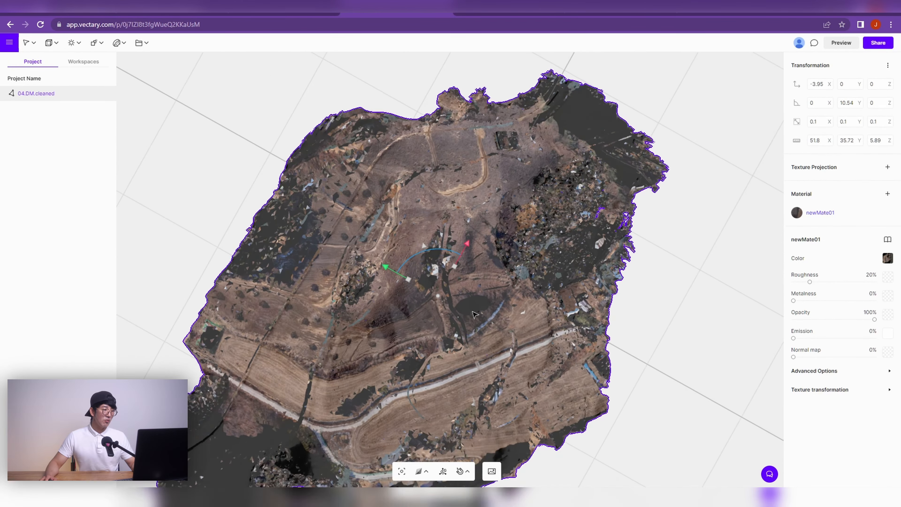
{"action": "scroll", "coordinate": [474, 315], "scroll_direction": "up", "scroll_amount": 3}
{"action": "scroll", "coordinate": [474, 314], "scroll_direction": "down", "scroll_amount": 2}
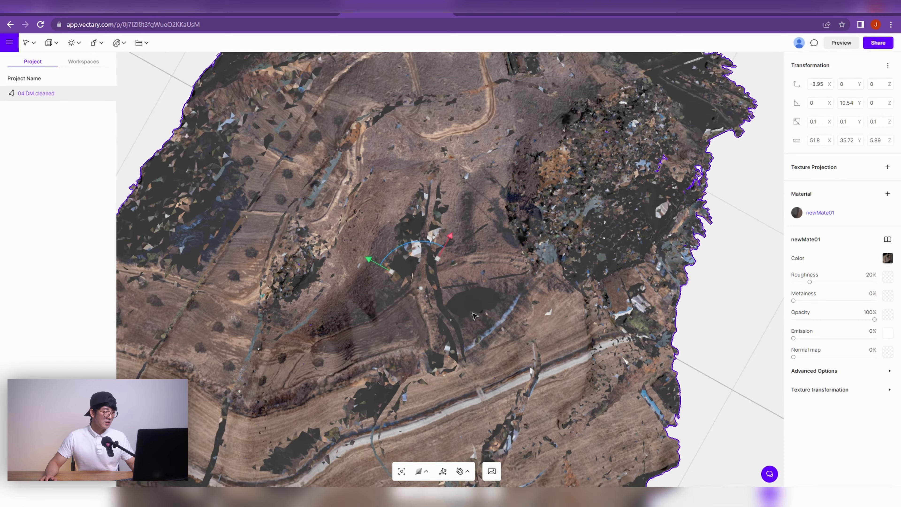
{"action": "scroll", "coordinate": [474, 315], "scroll_direction": "down", "scroll_amount": 3}
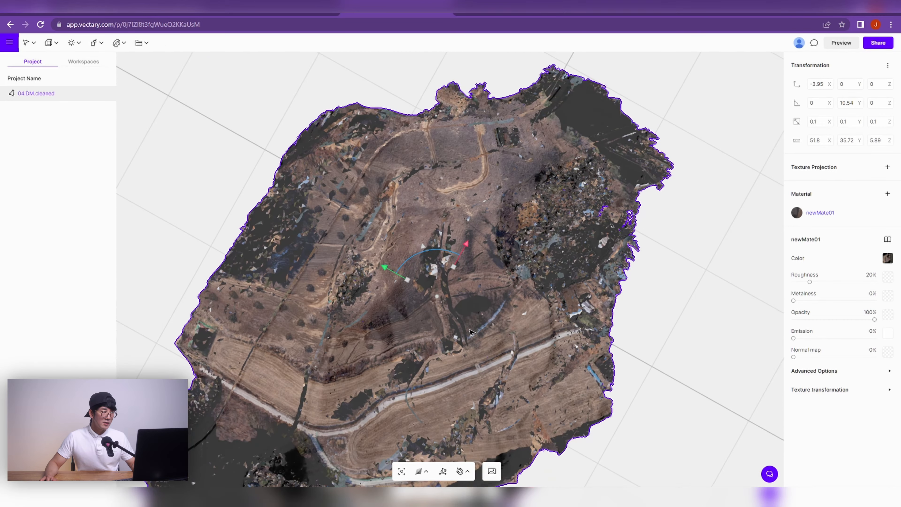
{"action": "scroll", "coordinate": [429, 395], "scroll_direction": "down", "scroll_amount": 3}
{"action": "scroll", "coordinate": [429, 395], "scroll_direction": "up", "scroll_amount": 3}
{"action": "scroll", "coordinate": [446, 404], "scroll_direction": "down", "scroll_amount": 2}
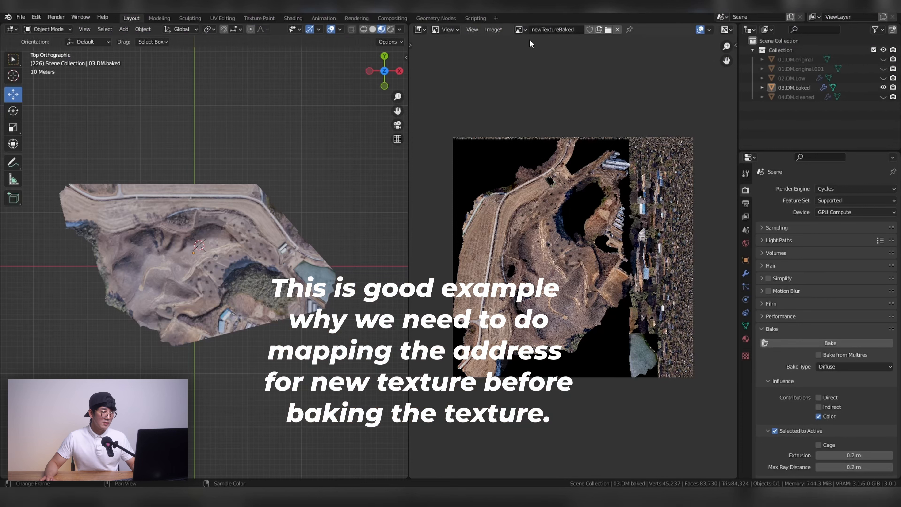
Switch to Blender to check the images available for the baked texture, and review the exported files in the 02_EXPORTED folder.
{"action": "left_click", "coordinate": [521, 29]}
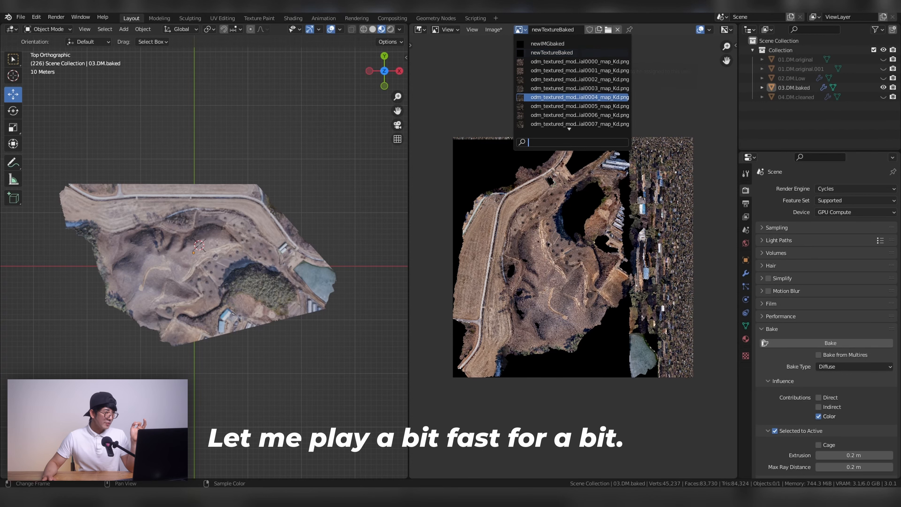
{"action": "key", "text": "alt+Tab"}
{"action": "key", "text": "alt+Left"}
{"action": "double_click", "coordinate": [88, 162]}
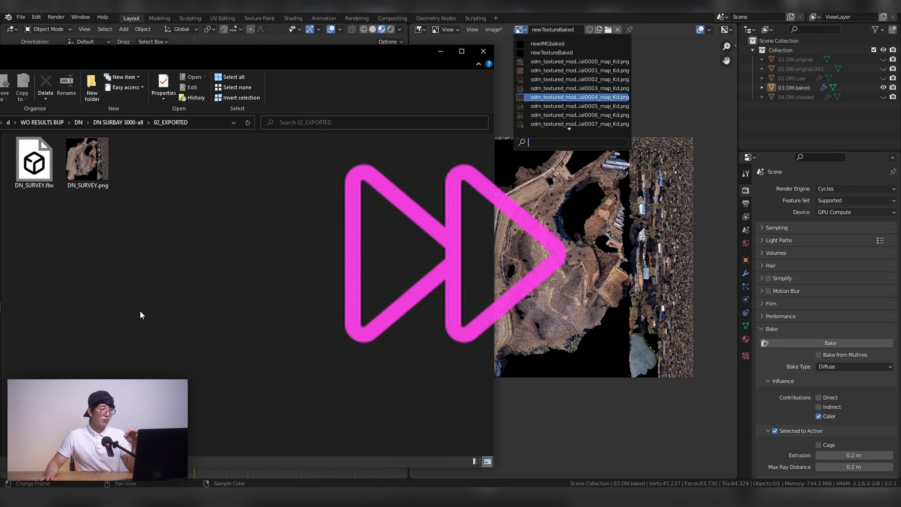
{"action": "key", "text": "alt+Tab"}
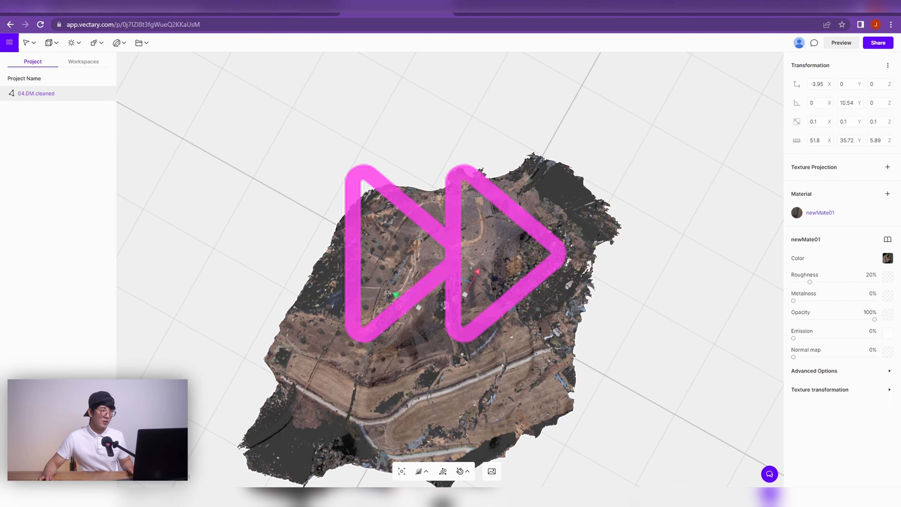
Return to the Vectary workspace dashboard in the browser and open the DN SURVEY TEST 01 project.
{"action": "left_click", "coordinate": [397, 7]}
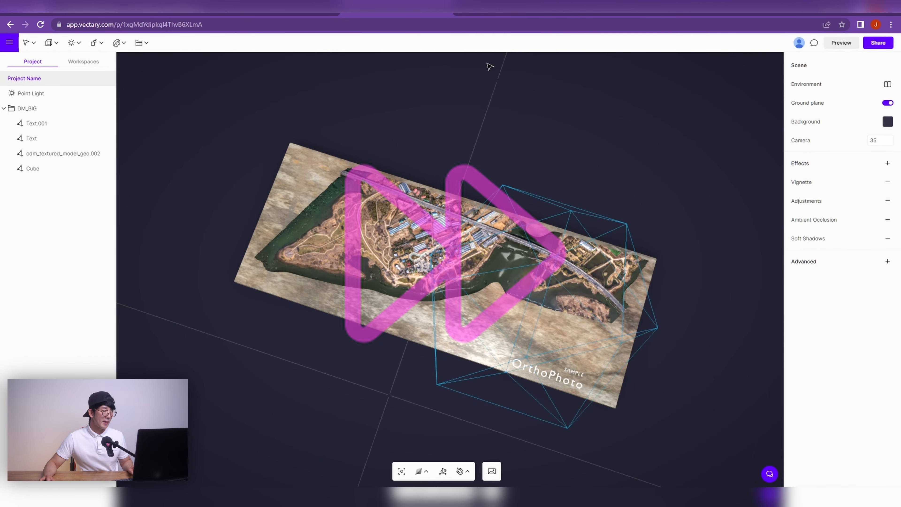
{"action": "left_click", "coordinate": [291, 7]}
{"action": "left_click", "coordinate": [396, 7]}
{"action": "left_click", "coordinate": [509, 7]}
{"action": "left_click", "coordinate": [291, 7]}
{"action": "left_click", "coordinate": [67, 7]}
{"action": "left_click", "coordinate": [291, 7]}
{"action": "left_click", "coordinate": [9, 43]}
{"action": "left_click", "coordinate": [54, 69]}
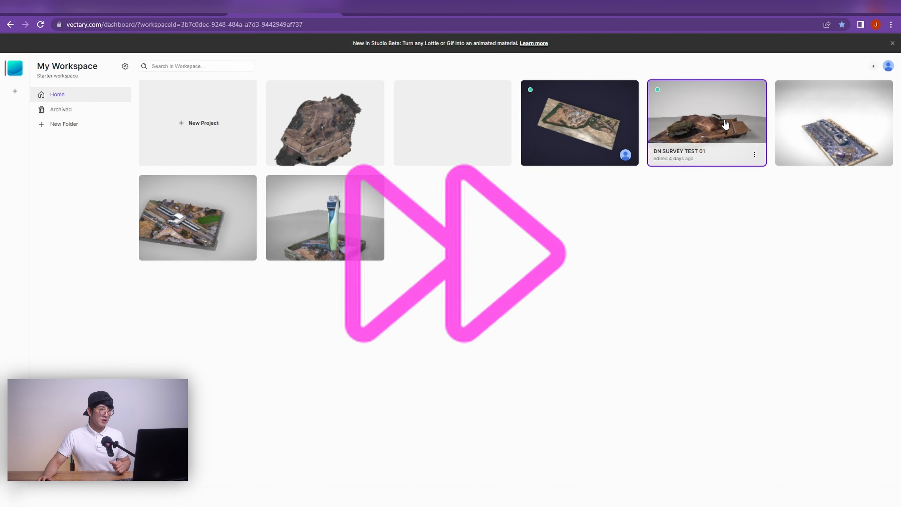
{"action": "left_click", "coordinate": [710, 124]}
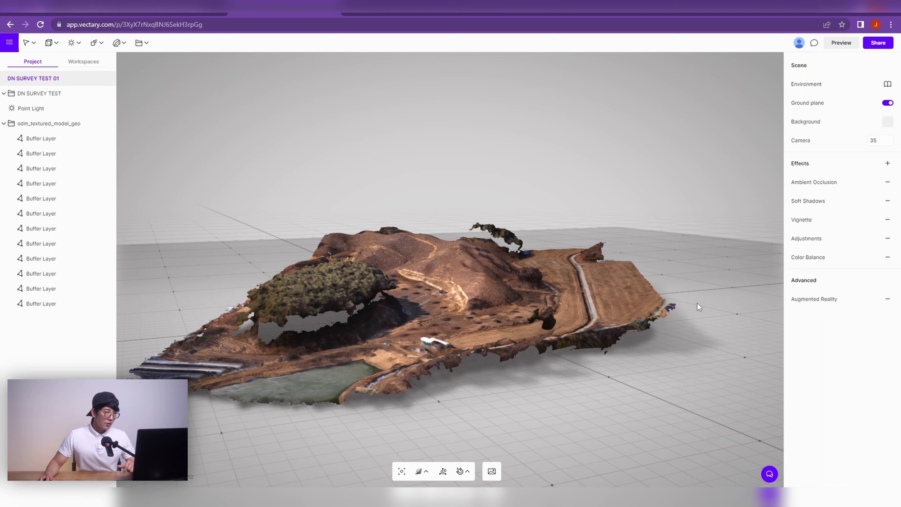
Remove the Ambient Occlusion, Soft Shadows, Vignette, Adjustments and Color Balance effects from the scene.
{"action": "left_click", "coordinate": [610, 335]}
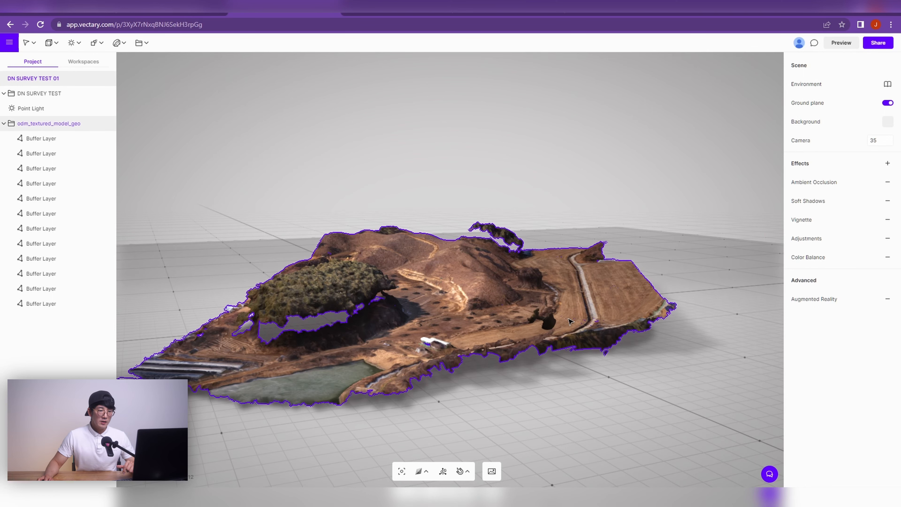
{"action": "left_click_drag", "start_coordinate": [579, 266], "coordinate": [585, 267]}
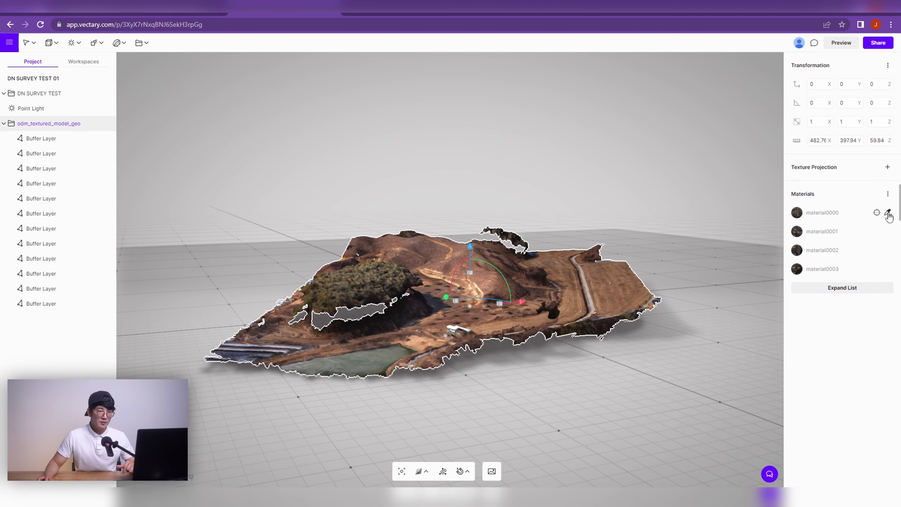
{"action": "left_click", "coordinate": [559, 180]}
{"action": "left_click", "coordinate": [889, 182]}
{"action": "left_click", "coordinate": [888, 183]}
{"action": "left_click", "coordinate": [888, 182]}
{"action": "left_click", "coordinate": [889, 183]}
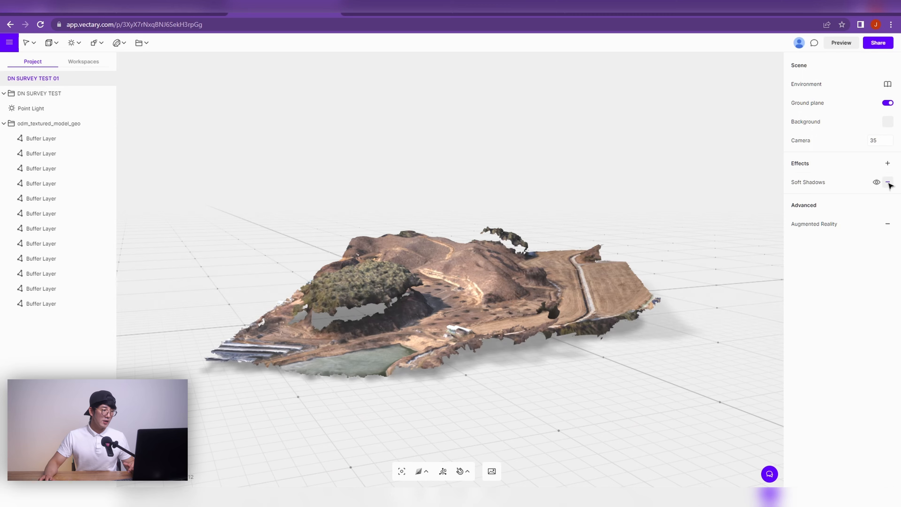
{"action": "left_click", "coordinate": [889, 182]}
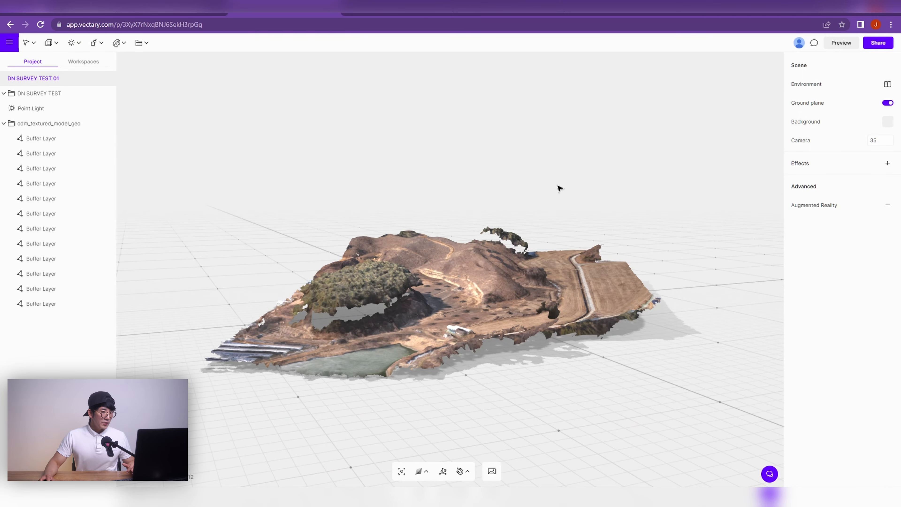
Examine the survey terrain and its texture from above, both close up and as a whole.
{"action": "left_click_drag", "start_coordinate": [529, 227], "coordinate": [541, 413]}
{"action": "left_click_drag", "start_coordinate": [531, 270], "coordinate": [371, 396]}
{"action": "left_click_drag", "start_coordinate": [478, 303], "coordinate": [558, 302]}
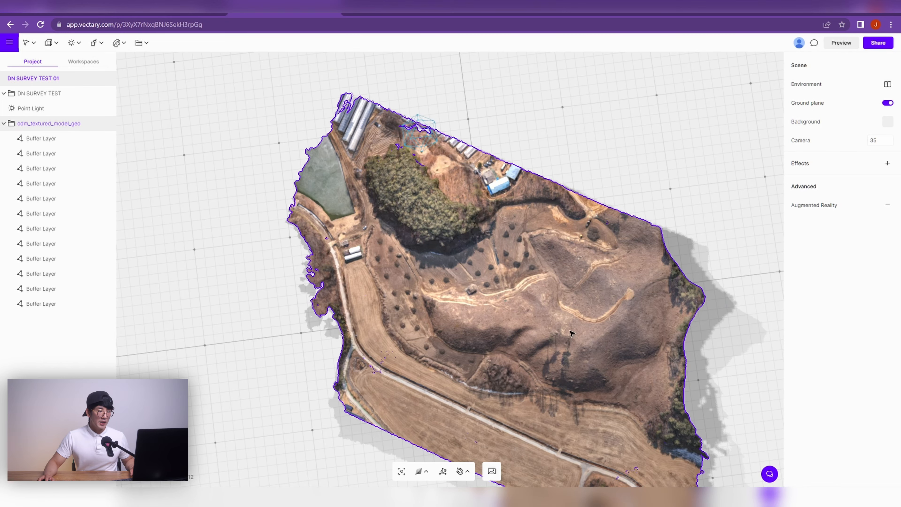
{"action": "scroll", "coordinate": [537, 314], "scroll_direction": "up", "scroll_amount": 3}
{"action": "scroll", "coordinate": [646, 339], "scroll_direction": "down", "scroll_amount": 4}
{"action": "right_click_drag", "start_coordinate": [645, 338], "coordinate": [535, 281]}
{"action": "left_click_drag", "start_coordinate": [485, 293], "coordinate": [519, 266]}
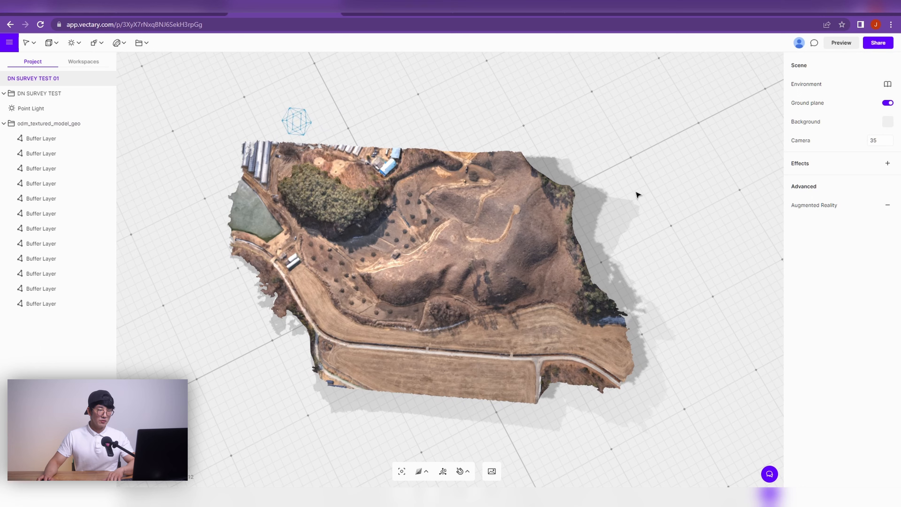
Delete the Point Light above the survey model.
{"action": "left_click_drag", "start_coordinate": [635, 247], "coordinate": [644, 185]}
{"action": "left_click", "coordinate": [326, 78]}
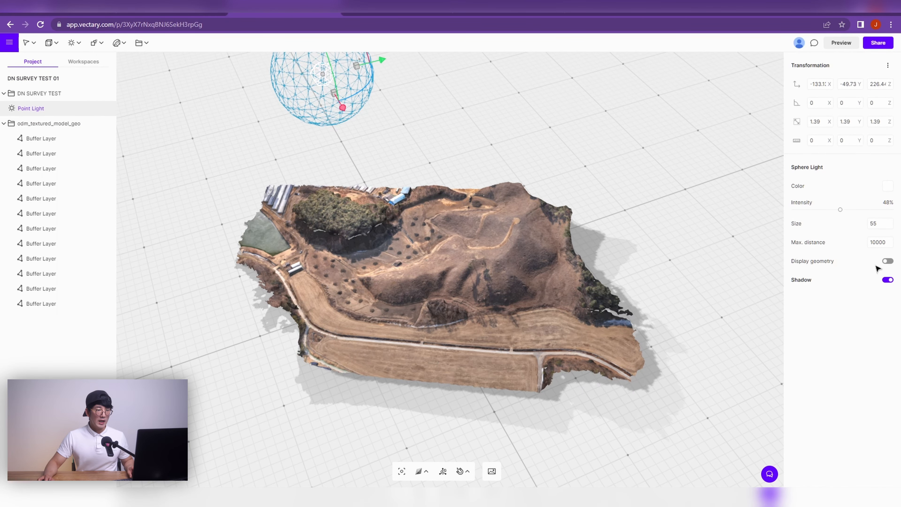
{"action": "key", "text": "Delete"}
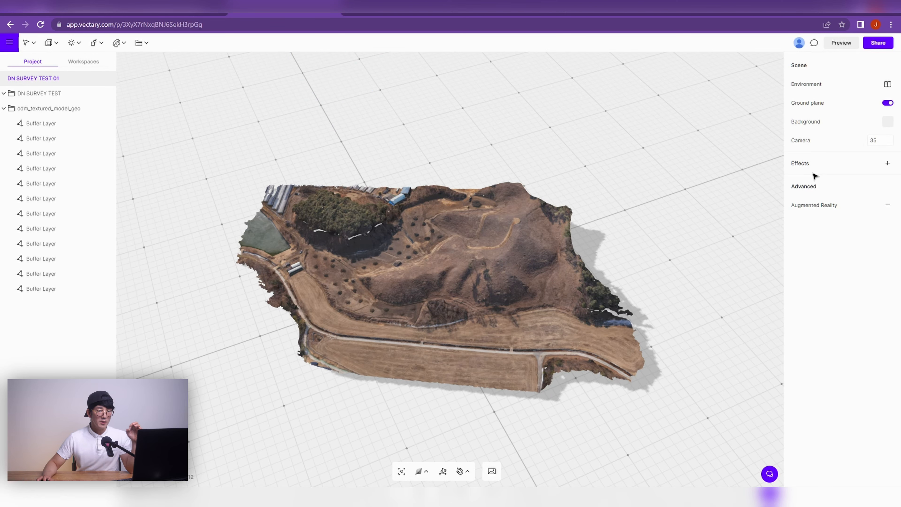
Add the Soft Shadows, Adjustments and Vignette effects to the scene.
{"action": "left_click", "coordinate": [888, 164]}
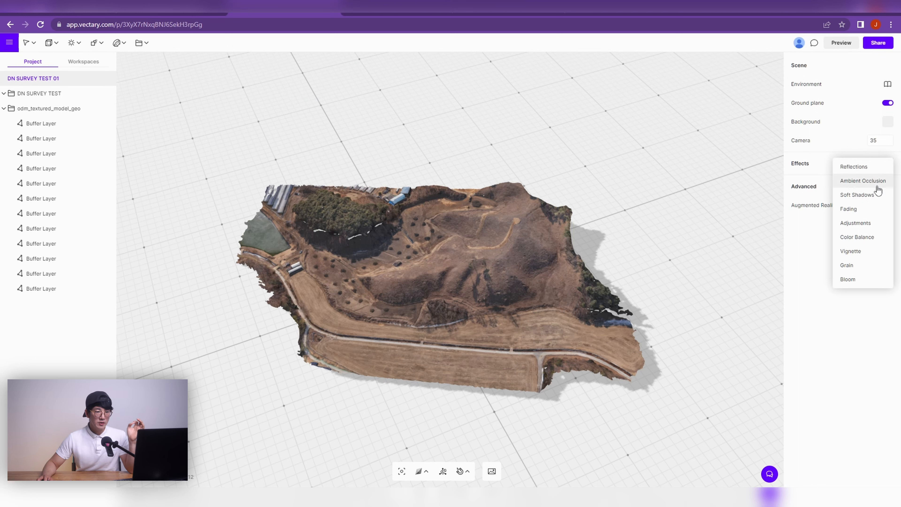
{"action": "left_click", "coordinate": [874, 196]}
{"action": "left_click", "coordinate": [888, 164]}
{"action": "left_click", "coordinate": [873, 210]}
{"action": "left_click", "coordinate": [888, 164]}
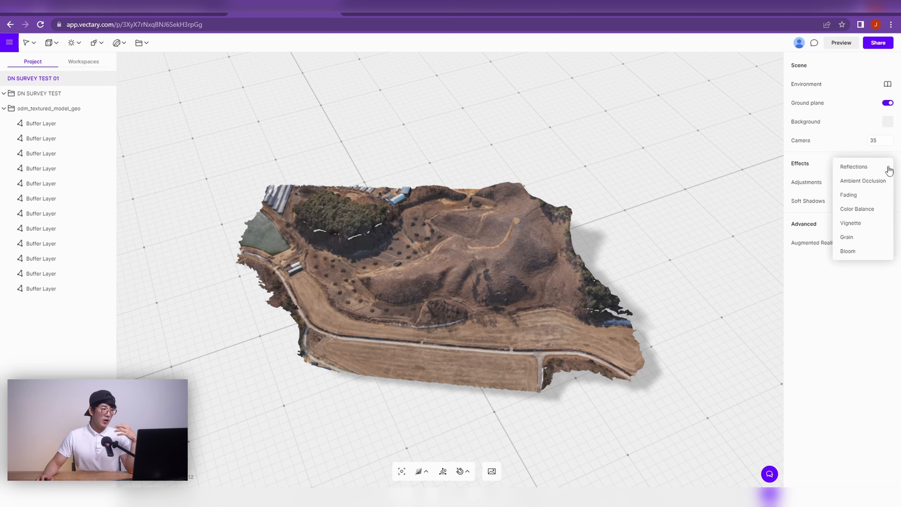
{"action": "left_click", "coordinate": [872, 223]}
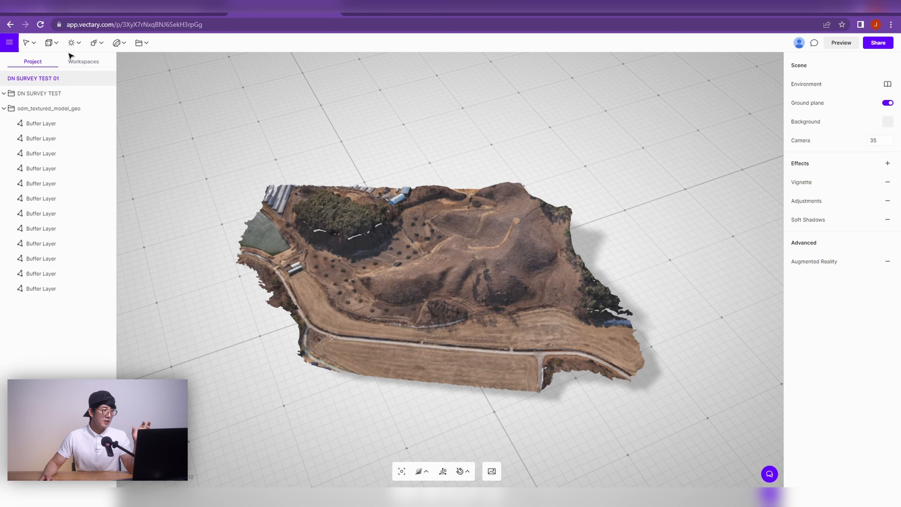
Add a Sphere Light over the survey model and raise it to a Z position of about 255.
{"action": "left_click", "coordinate": [73, 43]}
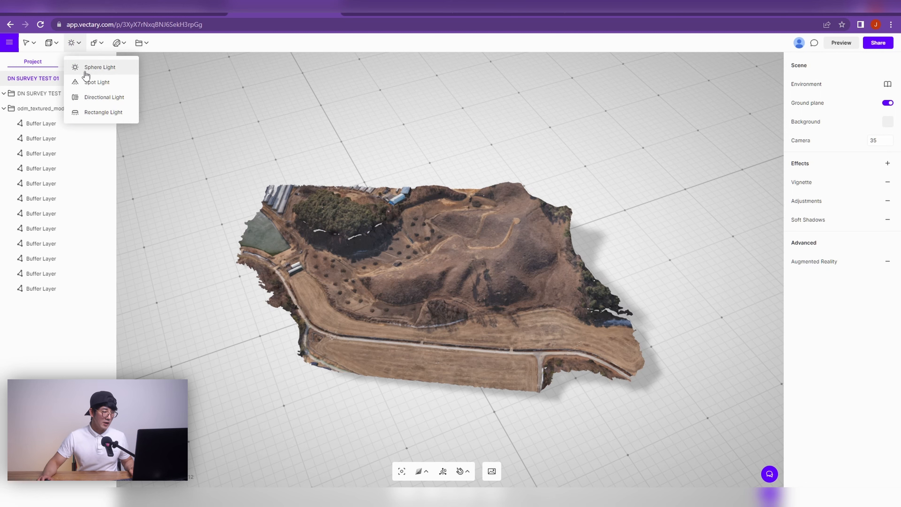
{"action": "left_click", "coordinate": [416, 253]}
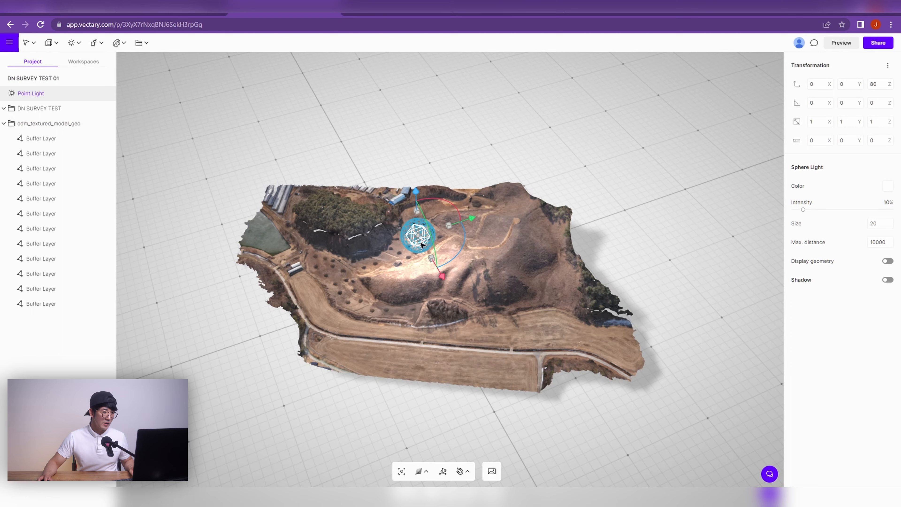
{"action": "scroll", "coordinate": [480, 323], "scroll_direction": "up", "scroll_amount": 3}
{"action": "scroll", "coordinate": [490, 330], "scroll_direction": "down", "scroll_amount": 5}
{"action": "middle_click_drag", "start_coordinate": [497, 348], "coordinate": [501, 386]}
{"action": "left_click_drag", "start_coordinate": [500, 385], "coordinate": [528, 274]}
{"action": "left_click_drag", "start_coordinate": [442, 221], "coordinate": [446, 108]}
{"action": "scroll", "coordinate": [467, 177], "scroll_direction": "down", "scroll_amount": 5}
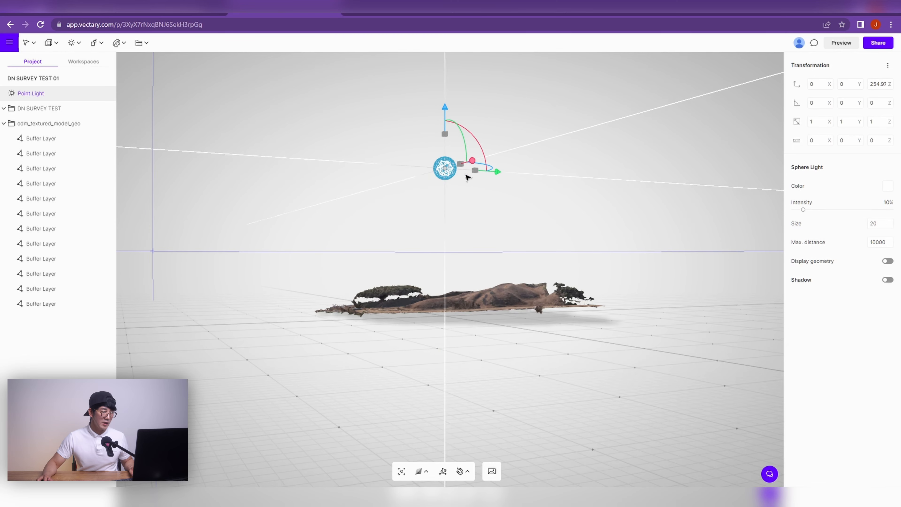
Raise the Sphere Light further above the terrain, to a Z position of about 432.
{"action": "scroll", "coordinate": [532, 248], "scroll_direction": "up", "scroll_amount": 5}
{"action": "scroll", "coordinate": [564, 251], "scroll_direction": "down", "scroll_amount": 5}
{"action": "middle_click_drag", "start_coordinate": [563, 251], "coordinate": [595, 295]}
{"action": "left_click_drag", "start_coordinate": [469, 217], "coordinate": [469, 121]}
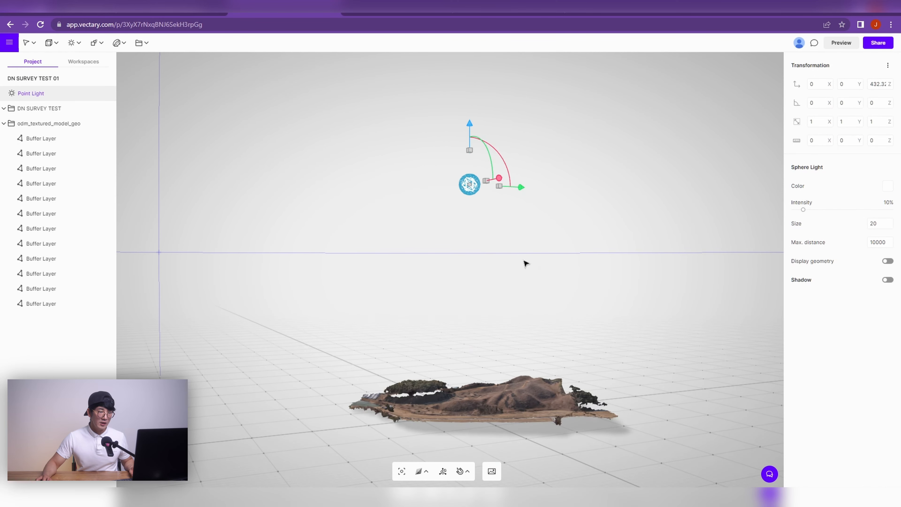
Set the Sphere Light's intensity to 49% and its size to 35.
{"action": "scroll", "coordinate": [528, 342], "scroll_direction": "up", "scroll_amount": 3}
{"action": "scroll", "coordinate": [560, 271], "scroll_direction": "down", "scroll_amount": 5}
{"action": "right_click_drag", "start_coordinate": [559, 271], "coordinate": [578, 278]}
{"action": "left_click_drag", "start_coordinate": [805, 210], "coordinate": [842, 210]}
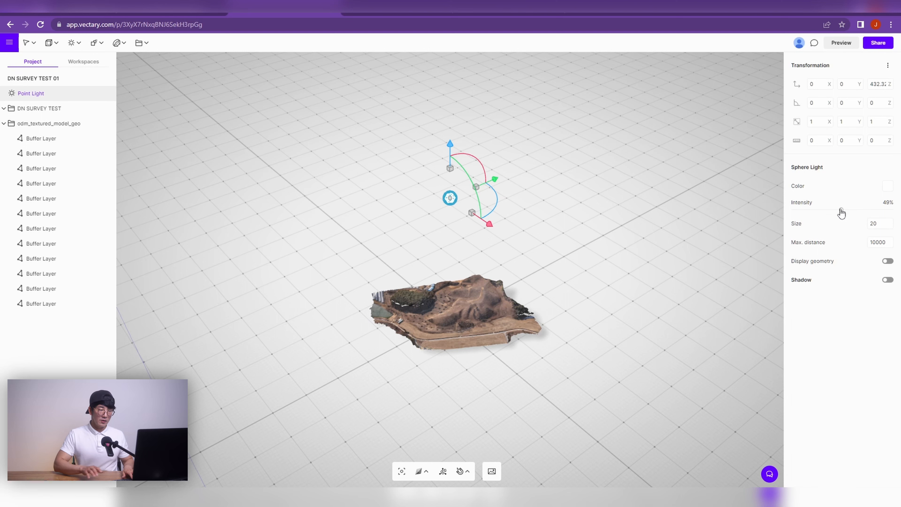
{"action": "left_click", "coordinate": [870, 226]}
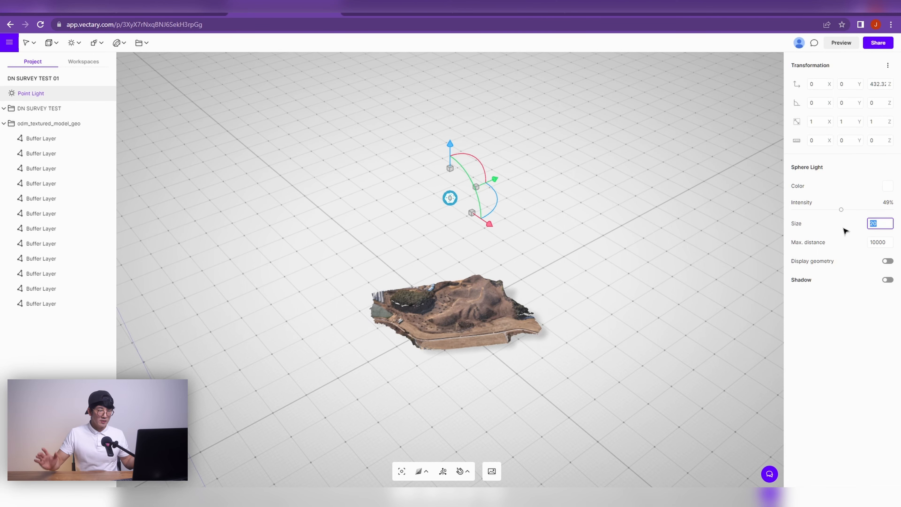
{"action": "type", "text": "35"}
{"action": "key", "text": "Return"}
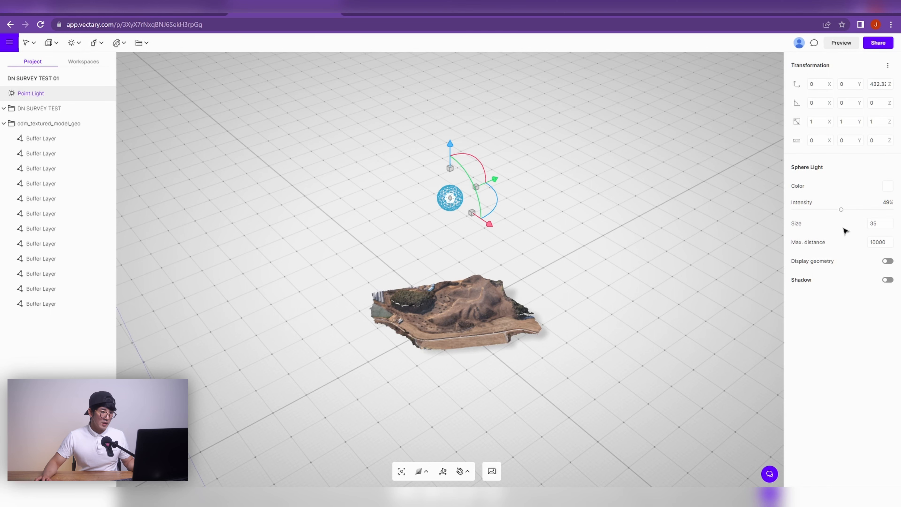
Set the Sphere Light's intensity to 87% and check the lighting on the survey model from several angles.
{"action": "left_click", "coordinate": [877, 225]}
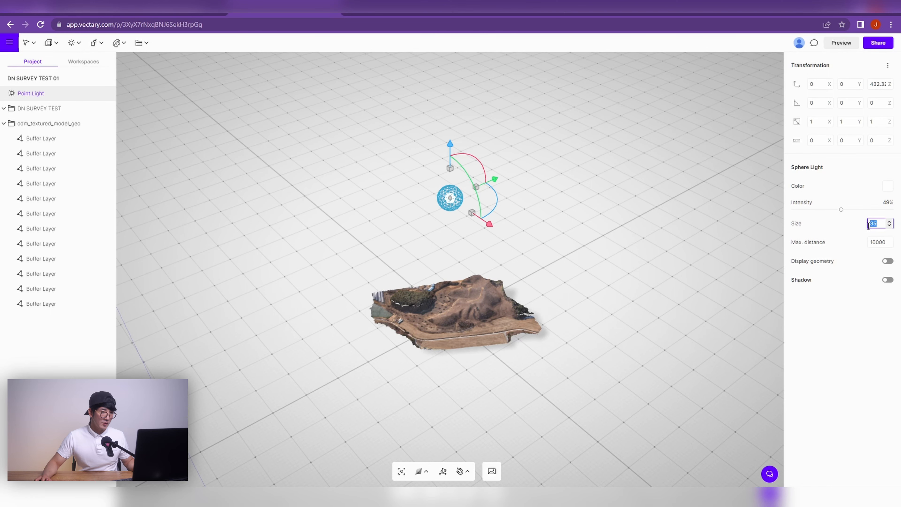
{"action": "left_click_drag", "start_coordinate": [843, 213], "coordinate": [880, 213]}
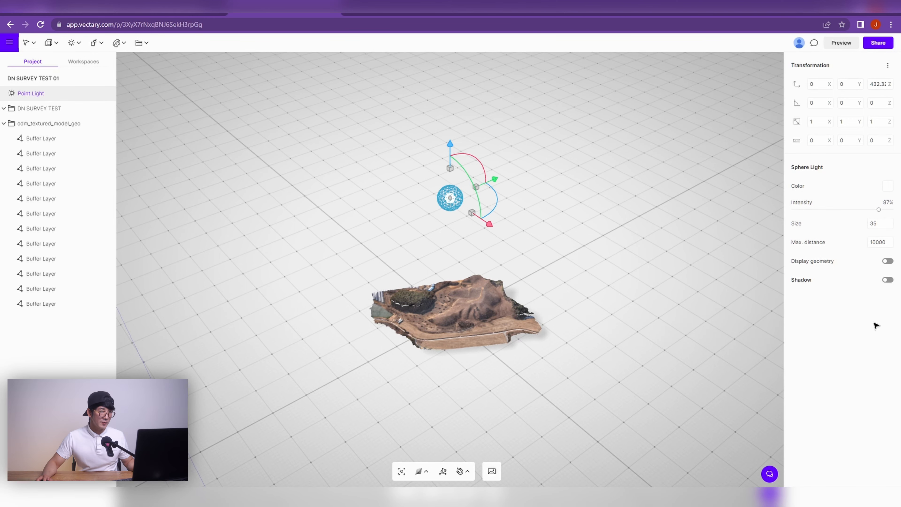
{"action": "left_click", "coordinate": [699, 340]}
{"action": "left_click", "coordinate": [461, 328]}
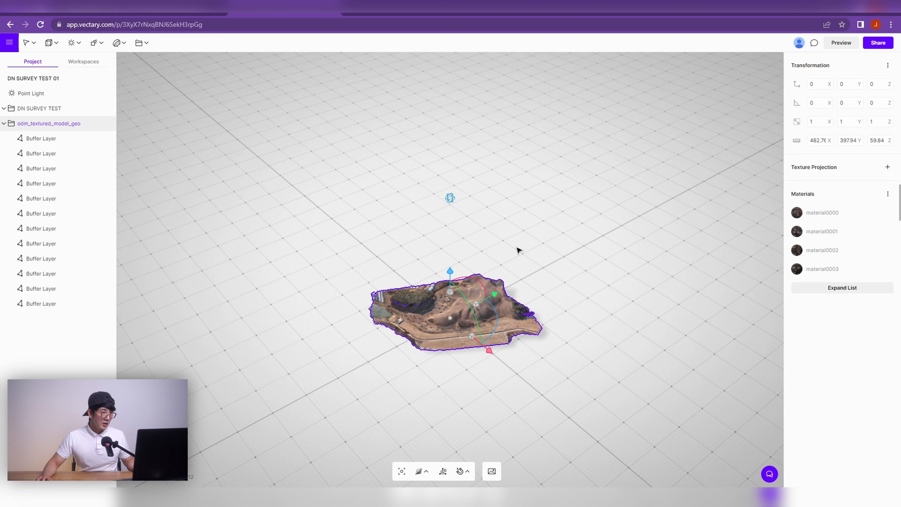
{"action": "left_click_drag", "start_coordinate": [516, 334], "coordinate": [559, 318]}
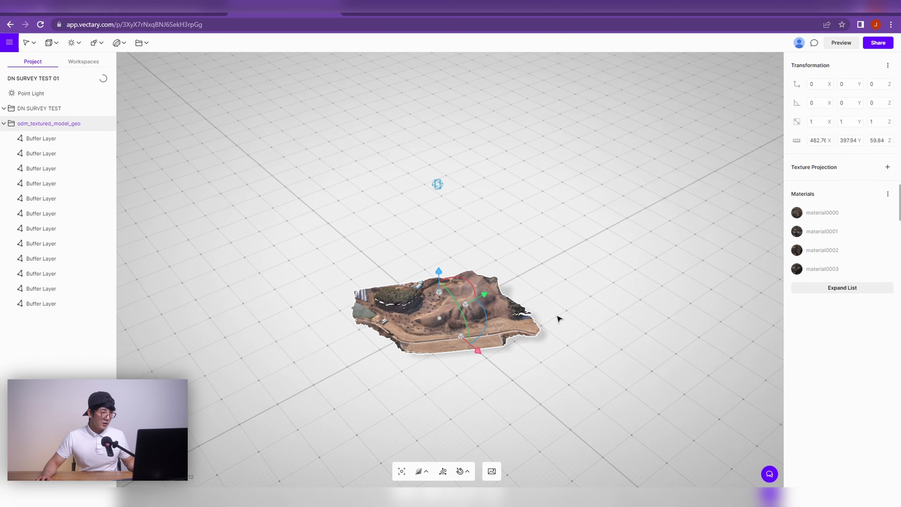
{"action": "left_click", "coordinate": [602, 276]}
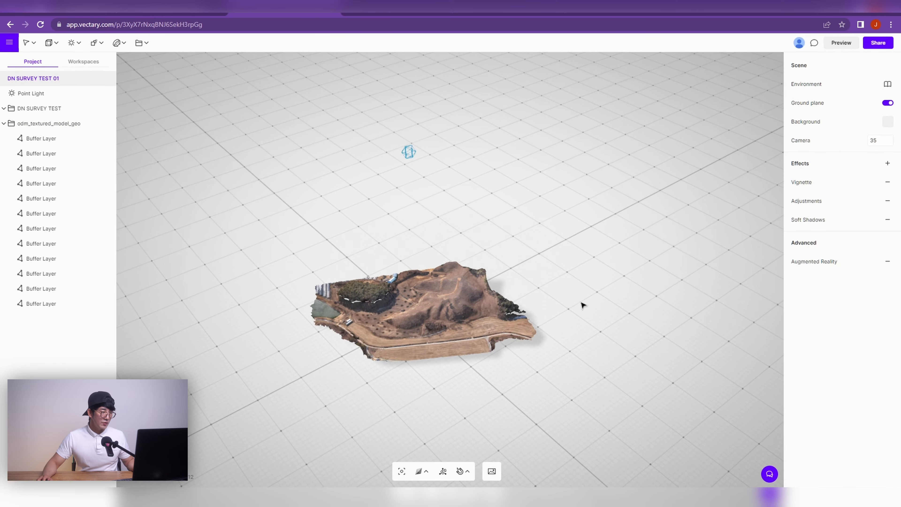
{"action": "left_click_drag", "start_coordinate": [586, 290], "coordinate": [625, 309]}
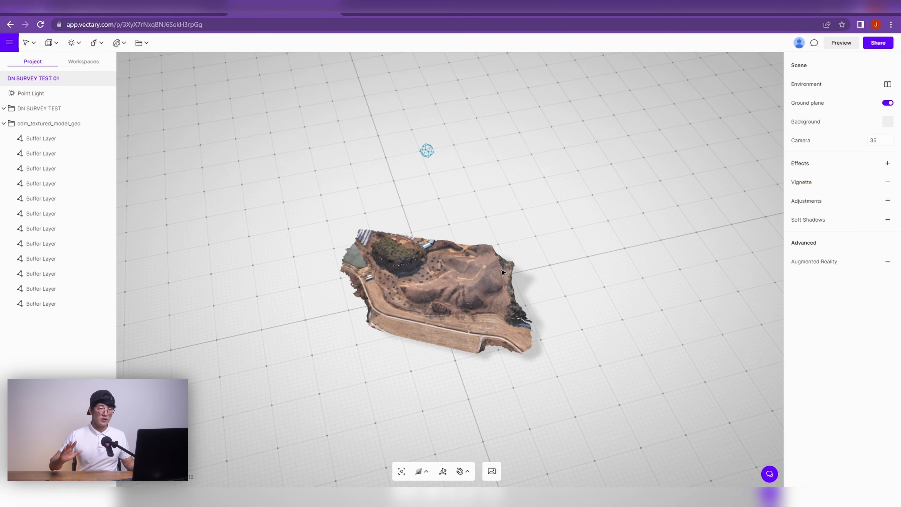
{"action": "left_click", "coordinate": [511, 307]}
{"action": "scroll", "coordinate": [511, 307], "scroll_direction": "up", "scroll_amount": 4}
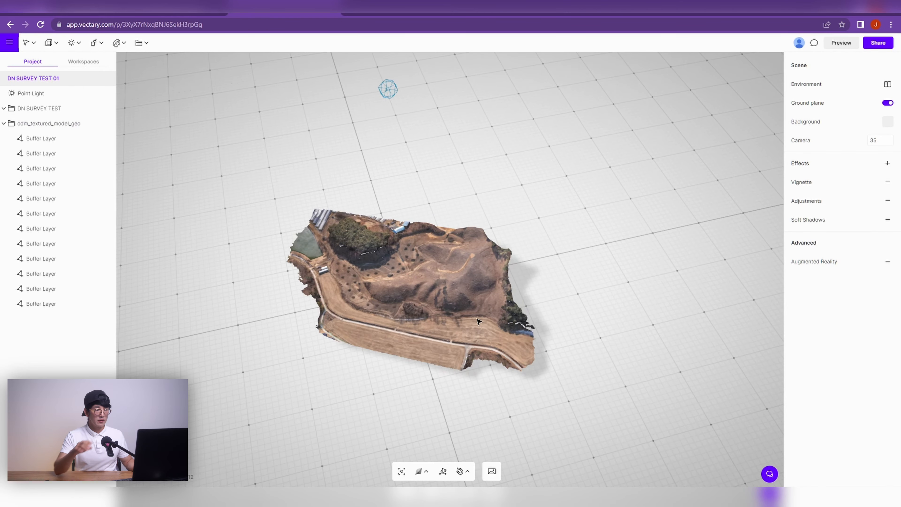
{"action": "left_click", "coordinate": [472, 316]}
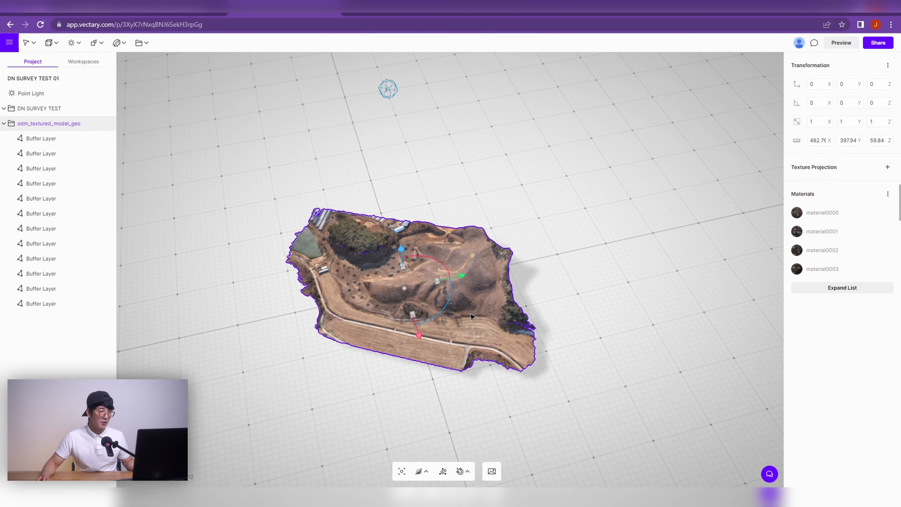
Set the scene's Vignette effect to 15% radius and 54% softness.
{"action": "left_click", "coordinate": [589, 284]}
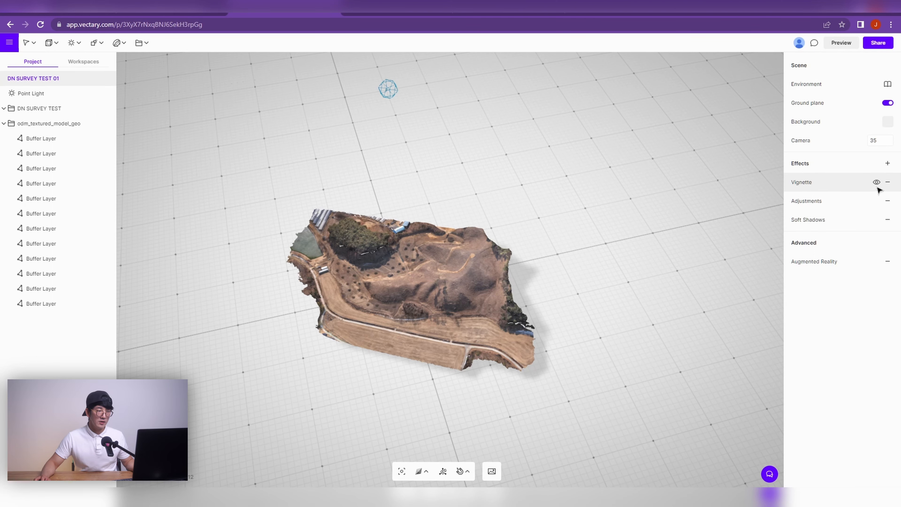
{"action": "left_click", "coordinate": [846, 185]}
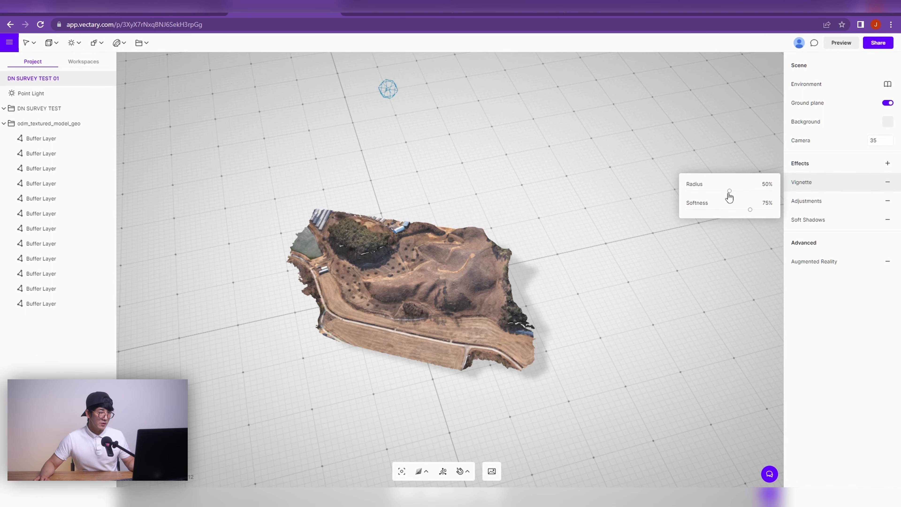
{"action": "left_click_drag", "start_coordinate": [730, 193], "coordinate": [701, 194]}
{"action": "left_click_drag", "start_coordinate": [751, 214], "coordinate": [734, 213]}
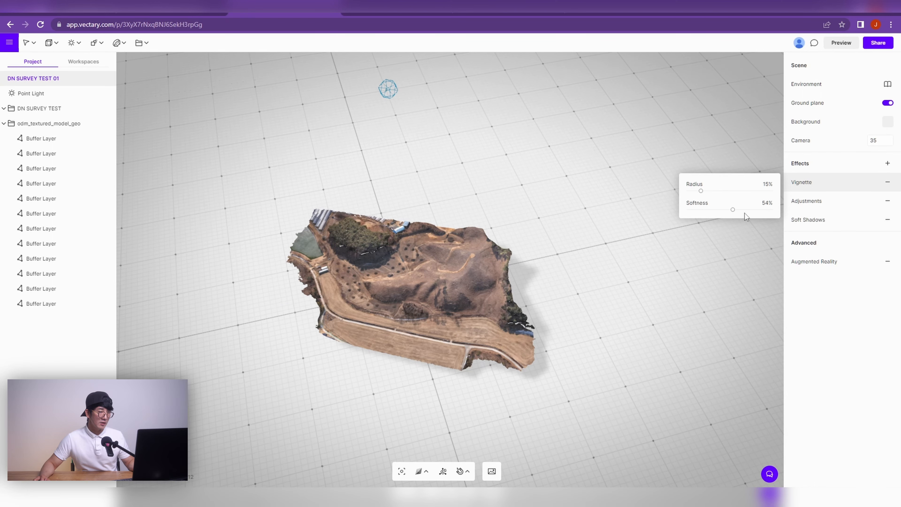
Set the scene's Adjustments effect to 58% saturation, 56% contrast and 46% exposure.
{"action": "left_click", "coordinate": [837, 201]}
{"action": "left_click_drag", "start_coordinate": [730, 212], "coordinate": [728, 245]}
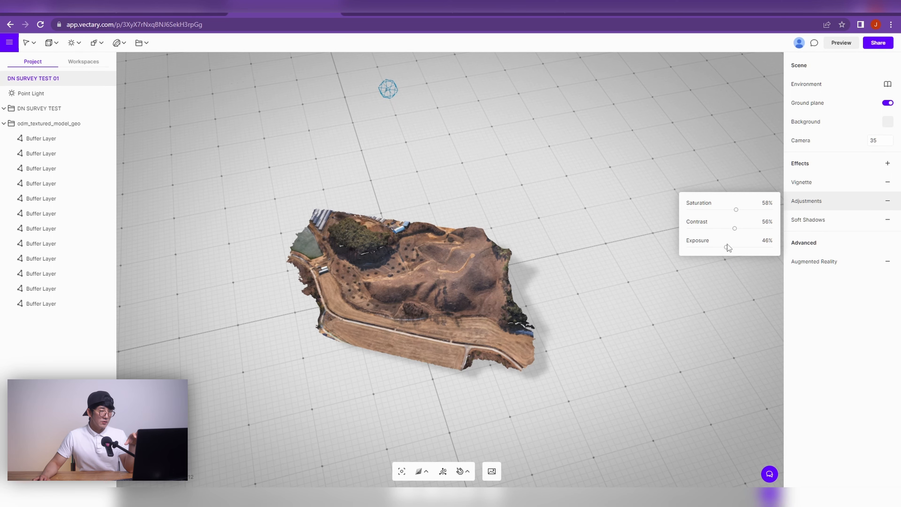
{"action": "left_click", "coordinate": [848, 221]}
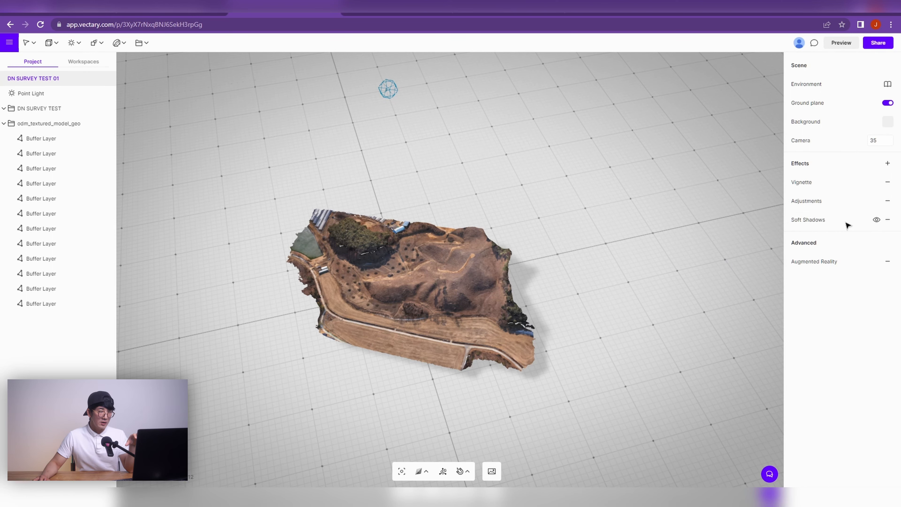
Set the Sphere Light's intensity to 100% and its size to 30.
{"action": "left_click", "coordinate": [390, 91]}
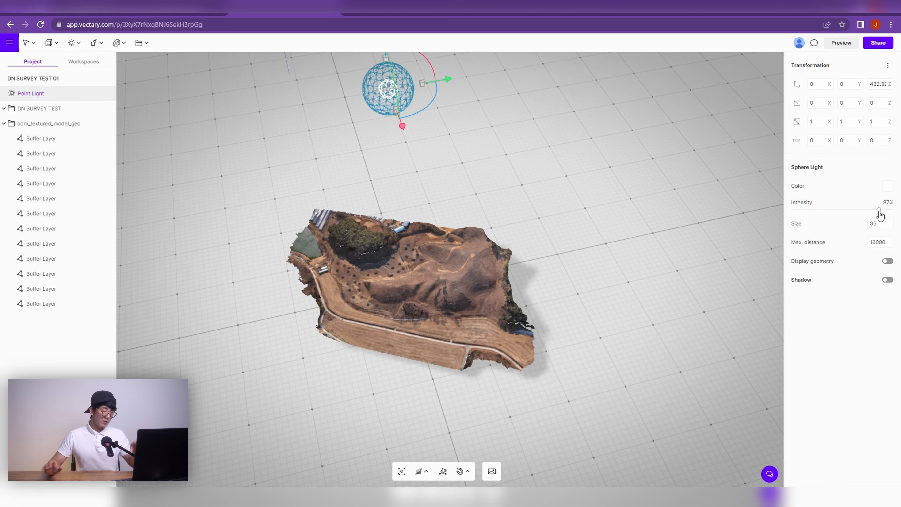
{"action": "left_click_drag", "start_coordinate": [879, 212], "coordinate": [893, 211]}
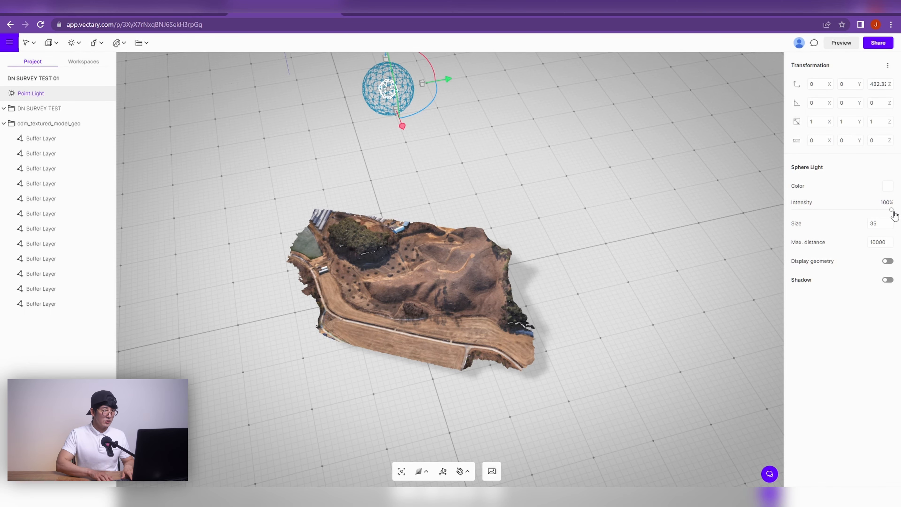
{"action": "left_click", "coordinate": [872, 224]}
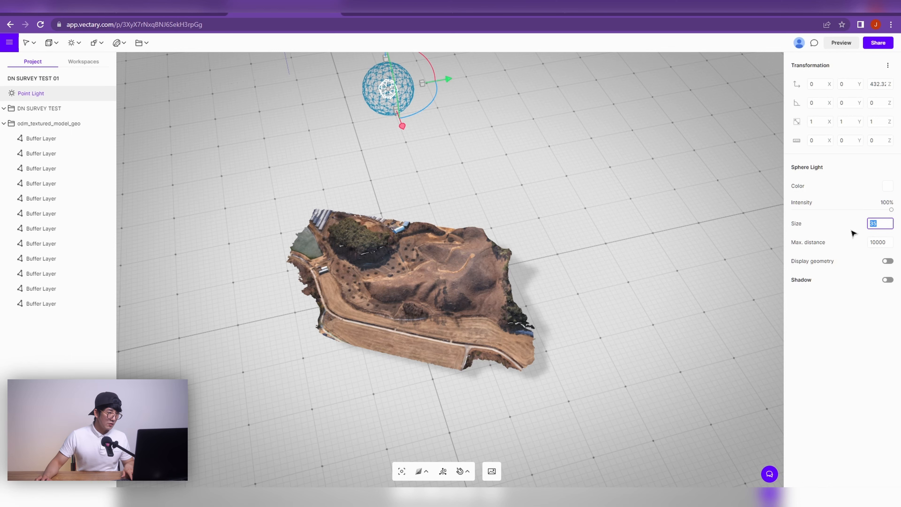
{"action": "key", "text": "Return"}
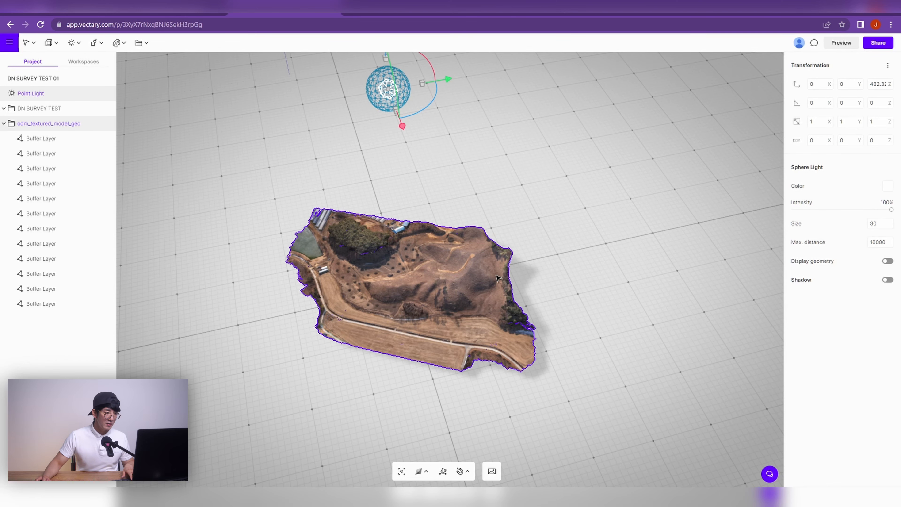
Lower the Sphere Light and shift it off the model's center, to about X 47, Y -89, Z 341.
{"action": "scroll", "coordinate": [497, 276], "scroll_direction": "down", "scroll_amount": 4}
{"action": "scroll", "coordinate": [485, 264], "scroll_direction": "up", "scroll_amount": 2}
{"action": "scroll", "coordinate": [485, 263], "scroll_direction": "down", "scroll_amount": 3}
{"action": "right_click_drag", "start_coordinate": [571, 205], "coordinate": [585, 150]}
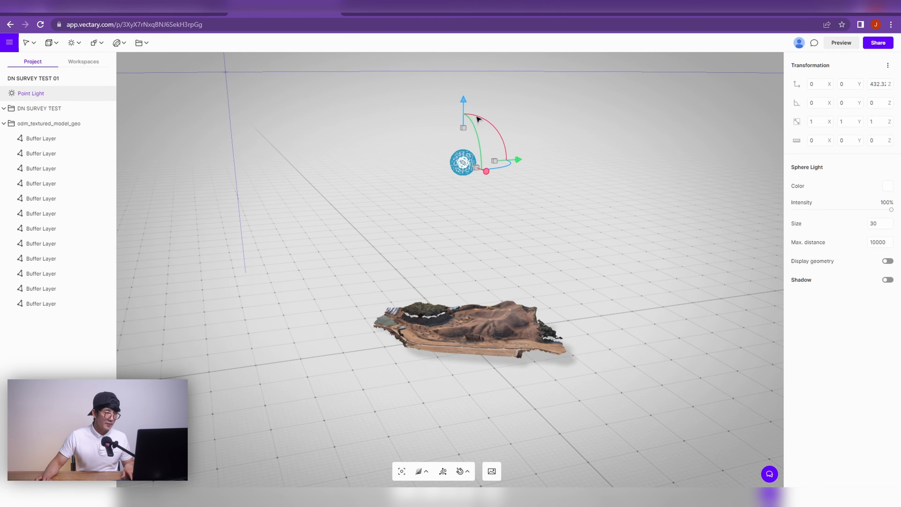
{"action": "left_click_drag", "start_coordinate": [463, 102], "coordinate": [466, 138]}
{"action": "right_click_drag", "start_coordinate": [568, 217], "coordinate": [520, 281]}
{"action": "left_click_drag", "start_coordinate": [481, 250], "coordinate": [483, 268]}
{"action": "mouse_move", "coordinate": [482, 181]}
{"action": "left_mouse_down"}
{"action": "mouse_move", "coordinate": [483, 199]}
{"action": "mouse_move", "coordinate": [483, 189]}
{"action": "left_mouse_up"}
{"action": "left_click_drag", "start_coordinate": [542, 222], "coordinate": [497, 222]}
{"action": "right_click_drag", "start_coordinate": [634, 262], "coordinate": [688, 227]}
{"action": "scroll", "coordinate": [502, 316], "scroll_direction": "up", "scroll_amount": 6}
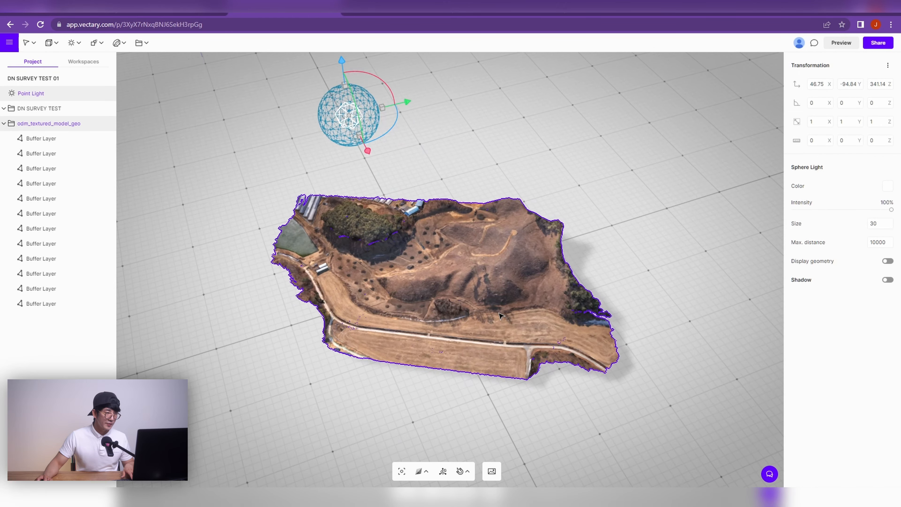
{"action": "mouse_move", "coordinate": [400, 101]}
{"action": "left_mouse_down"}
{"action": "mouse_move", "coordinate": [423, 83]}
{"action": "mouse_move", "coordinate": [405, 89]}
{"action": "left_mouse_up"}
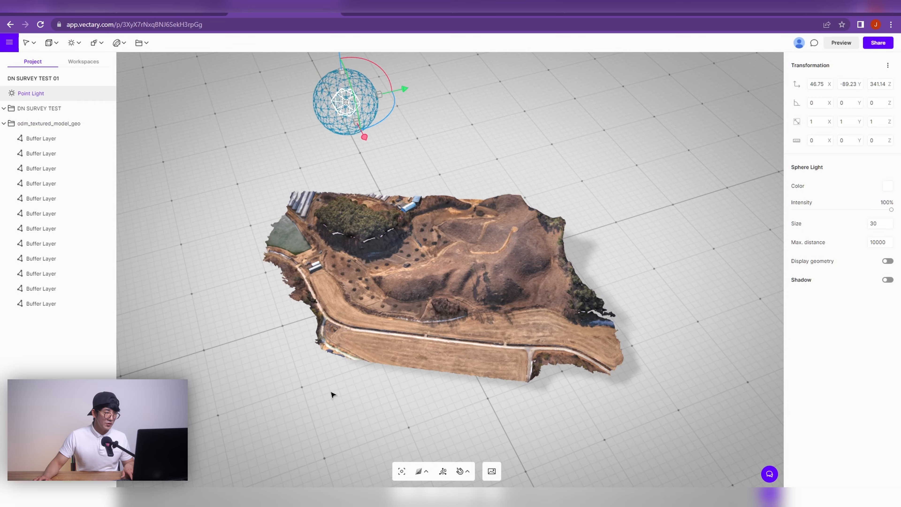
Move the Sphere Light across to the opposite side of the terrain, to about X -211 and Z 346.
{"action": "right_click_drag", "start_coordinate": [313, 381], "coordinate": [574, 330]}
{"action": "middle_click_drag", "start_coordinate": [574, 329], "coordinate": [625, 277]}
{"action": "scroll", "coordinate": [585, 258], "scroll_direction": "down", "scroll_amount": 2}
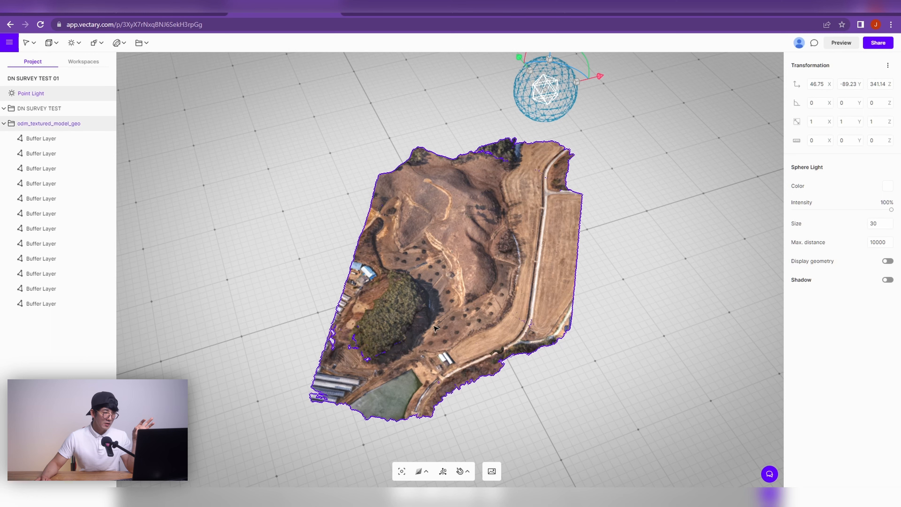
{"action": "left_click_drag", "start_coordinate": [599, 77], "coordinate": [342, 153]}
{"action": "mouse_move", "coordinate": [268, 116]}
{"action": "left_mouse_down"}
{"action": "mouse_move", "coordinate": [267, 75]}
{"action": "mouse_move", "coordinate": [268, 112]}
{"action": "mouse_move", "coordinate": [266, 101]}
{"action": "left_mouse_up"}
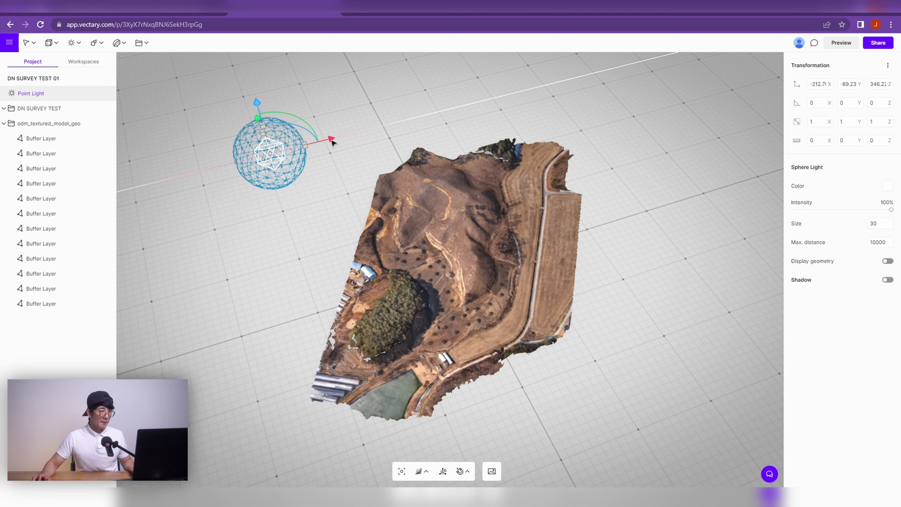
{"action": "left_click_drag", "start_coordinate": [327, 141], "coordinate": [331, 141]}
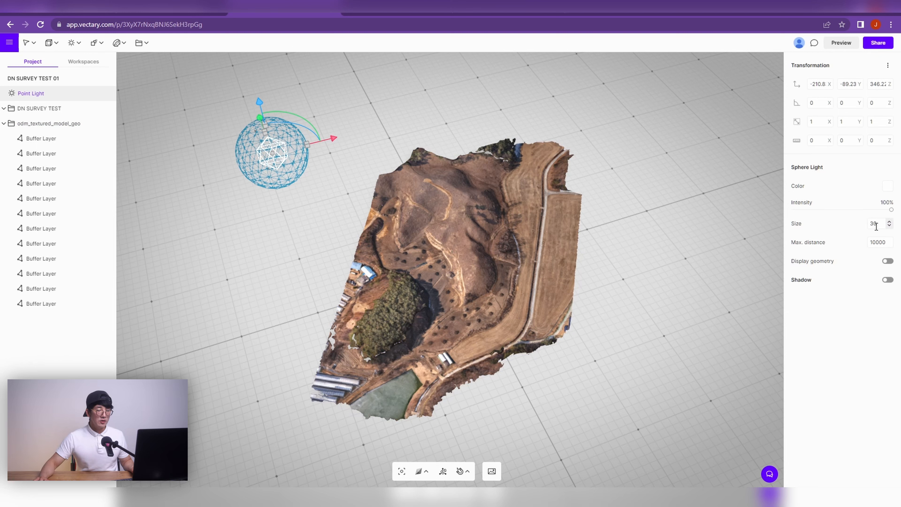
{"action": "left_click", "coordinate": [704, 227]}
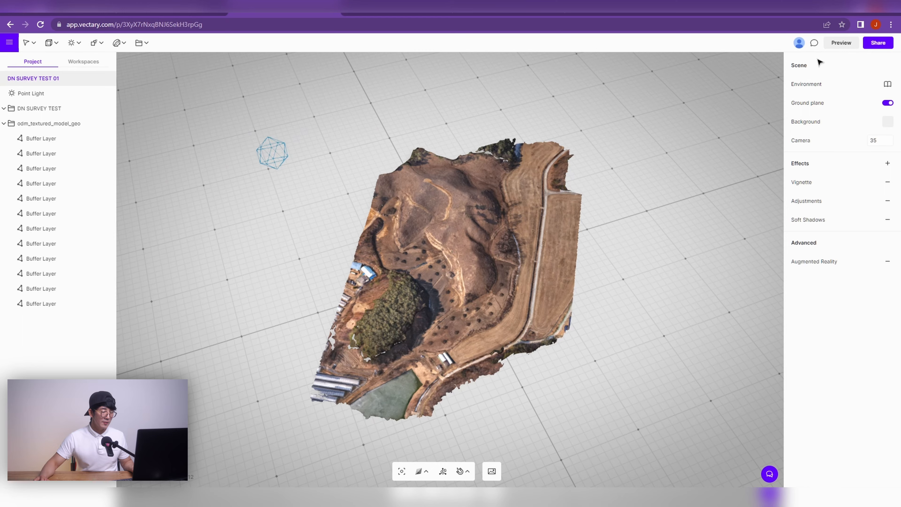
Preview the scene, examine the terrain model up close from several angles, and return to editing.
{"action": "left_click", "coordinate": [840, 45]}
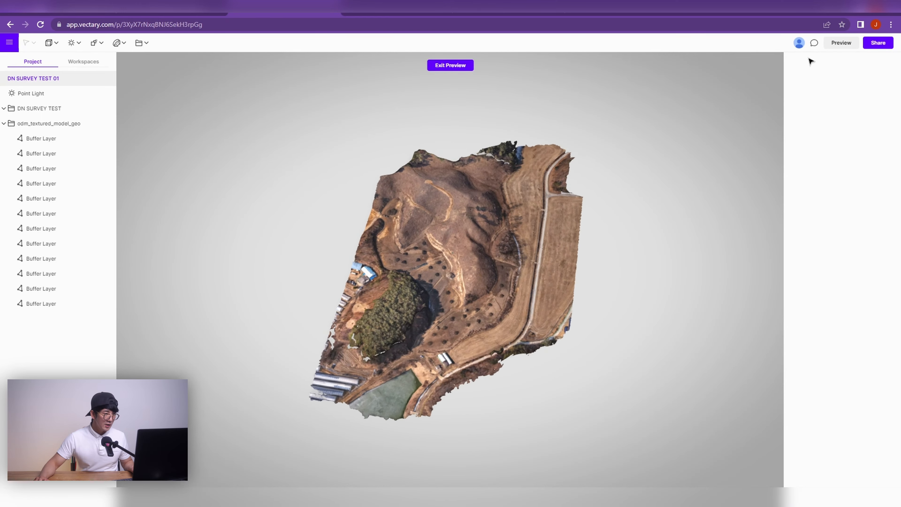
{"action": "left_click_drag", "start_coordinate": [533, 256], "coordinate": [448, 351]}
{"action": "scroll", "coordinate": [449, 352], "scroll_direction": "up", "scroll_amount": 5}
{"action": "scroll", "coordinate": [449, 351], "scroll_direction": "up", "scroll_amount": 2}
{"action": "right_click_drag", "start_coordinate": [449, 351], "coordinate": [493, 275]}
{"action": "mouse_move", "coordinate": [493, 275]}
{"action": "left_mouse_down"}
{"action": "mouse_move", "coordinate": [492, 298]}
{"action": "mouse_move", "coordinate": [461, 352]}
{"action": "mouse_move", "coordinate": [447, 344]}
{"action": "mouse_move", "coordinate": [567, 229]}
{"action": "mouse_move", "coordinate": [504, 261]}
{"action": "left_mouse_up"}
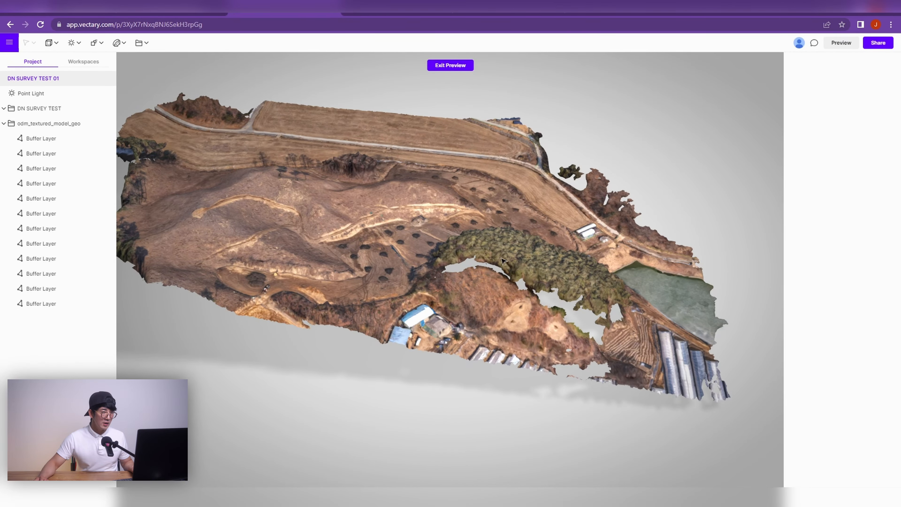
{"action": "left_click_drag", "start_coordinate": [499, 226], "coordinate": [462, 231]}
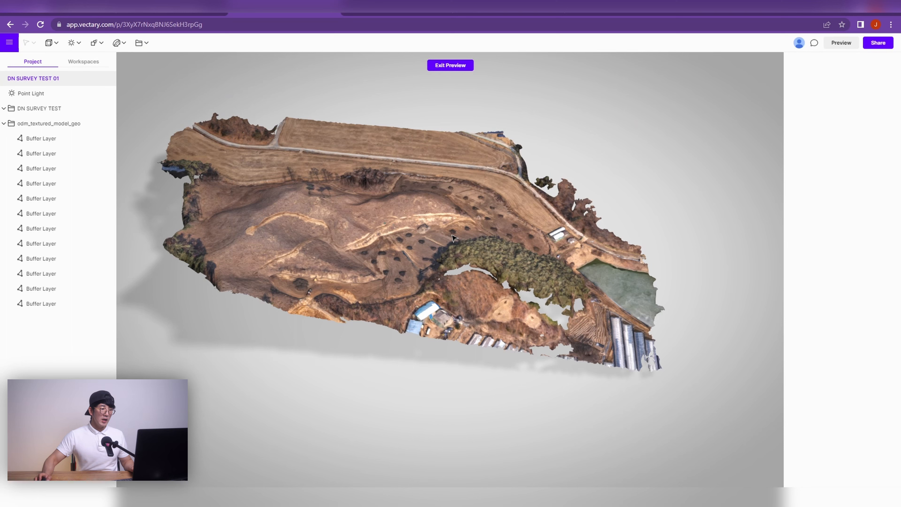
{"action": "left_click", "coordinate": [458, 68]}
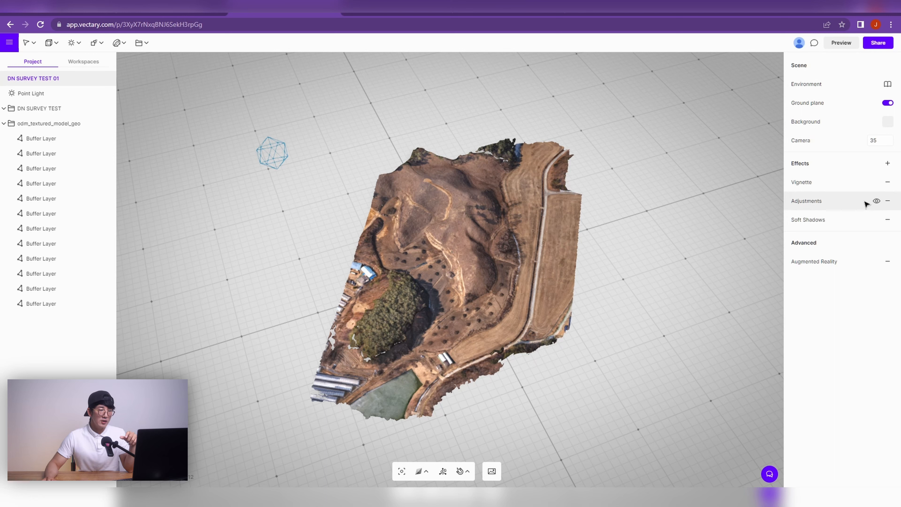
Review the project's web sharing options and compare cloning and monthly view limits across Vectary's pricing plans.
{"action": "left_click", "coordinate": [879, 44]}
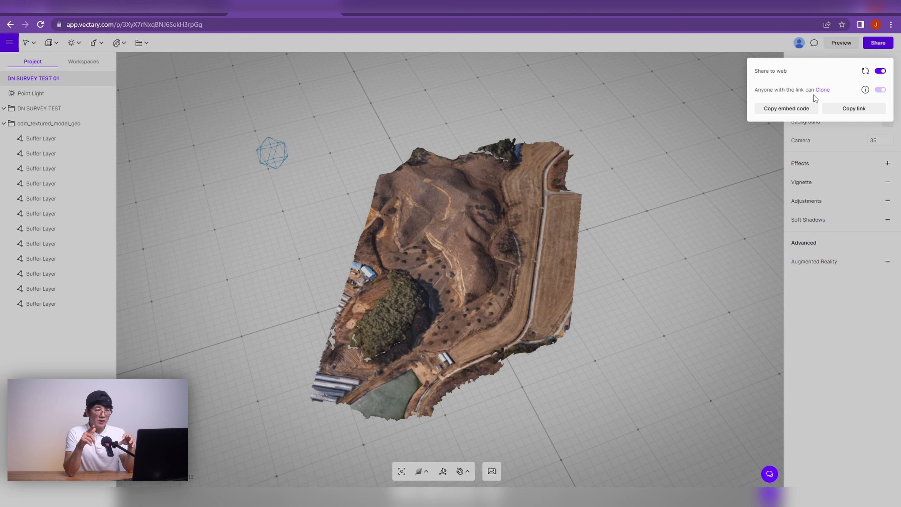
{"action": "mouse_move", "coordinate": [864, 93]}
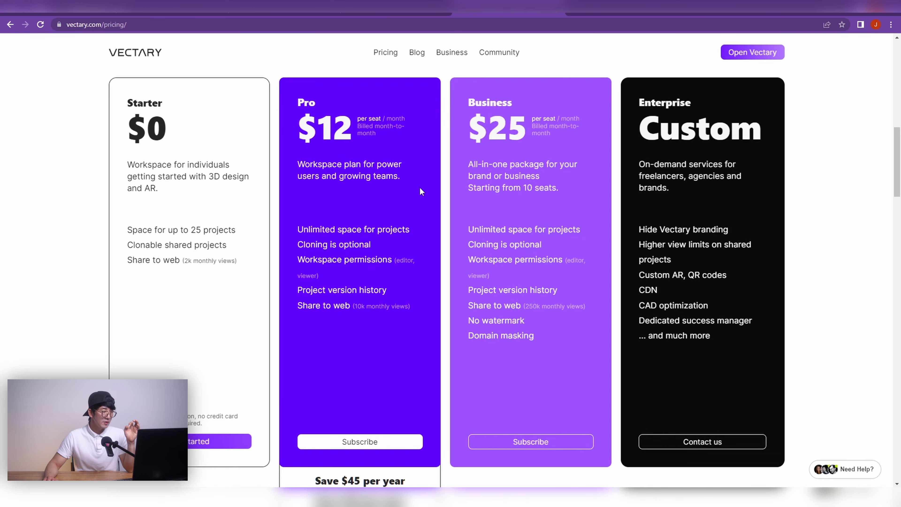
{"action": "scroll", "coordinate": [425, 202], "scroll_direction": "down", "scroll_amount": 4}
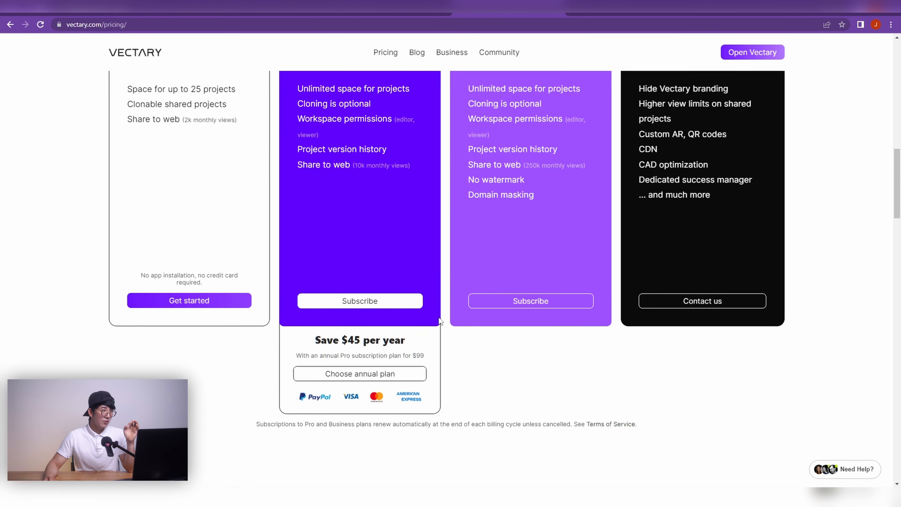
{"action": "scroll", "coordinate": [406, 350], "scroll_direction": "up", "scroll_amount": 6}
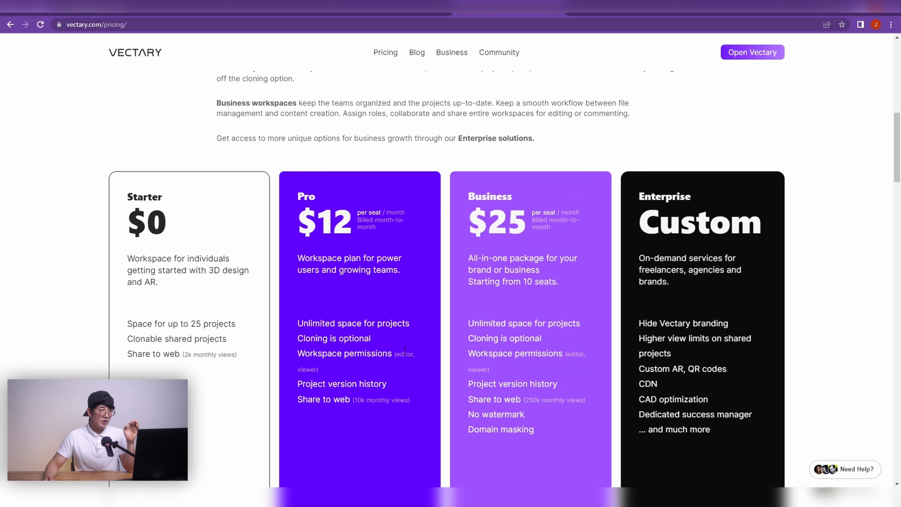
{"action": "scroll", "coordinate": [346, 343], "scroll_direction": "down", "scroll_amount": 3}
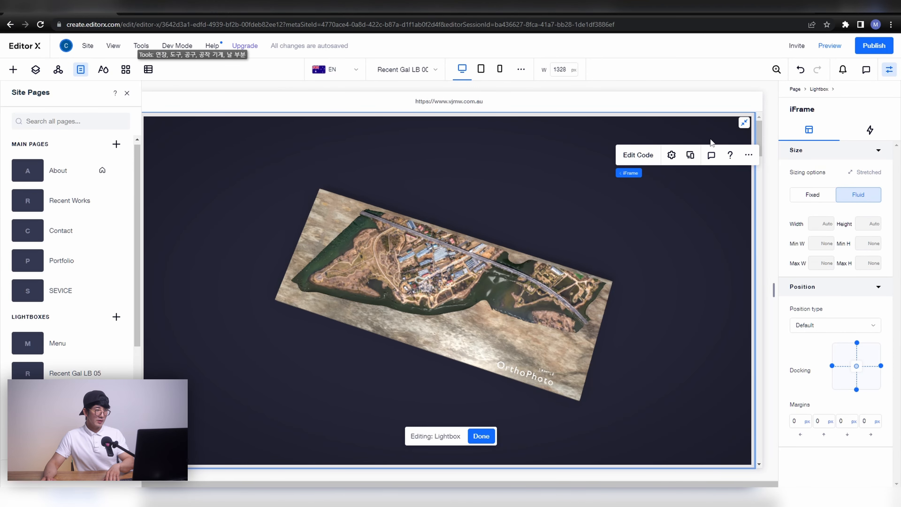
In the Editor X site, collapse the expanded orthophoto iFrame and delete it from the lightbox.
{"action": "left_click", "coordinate": [745, 123]}
{"action": "left_click", "coordinate": [621, 262]}
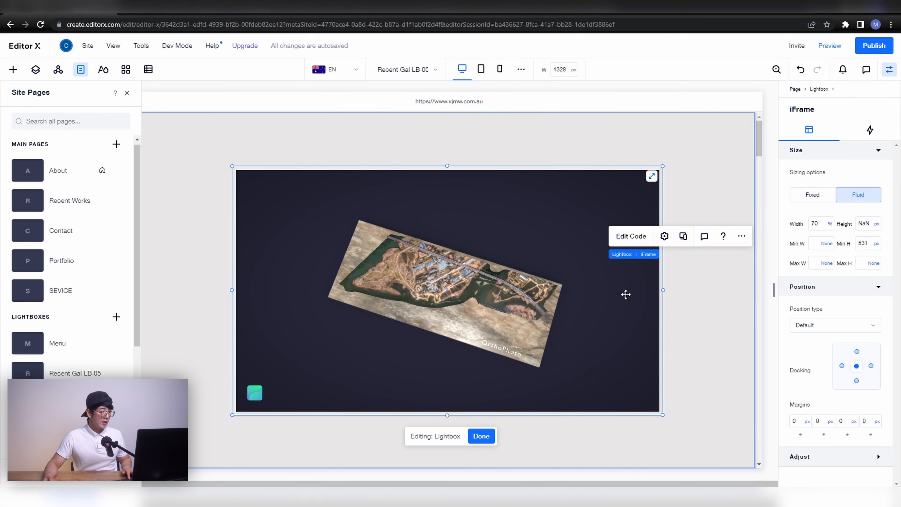
{"action": "key", "text": "Delete"}
{"action": "left_click", "coordinate": [458, 293]}
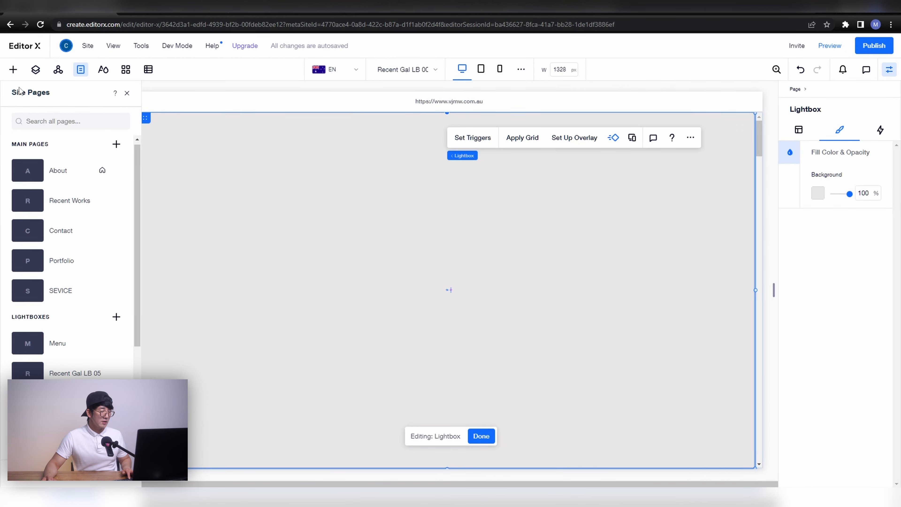
Add an Embed Widget iFrame to the middle of the lightbox and paste the Vectary project's iframe code with its height changed to 100%.
{"action": "left_click", "coordinate": [13, 71]}
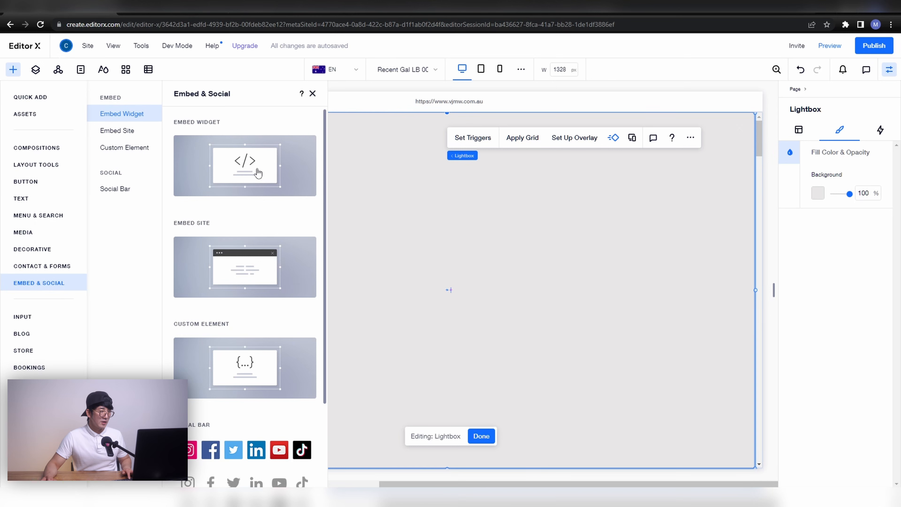
{"action": "left_click_drag", "start_coordinate": [255, 174], "coordinate": [456, 289]}
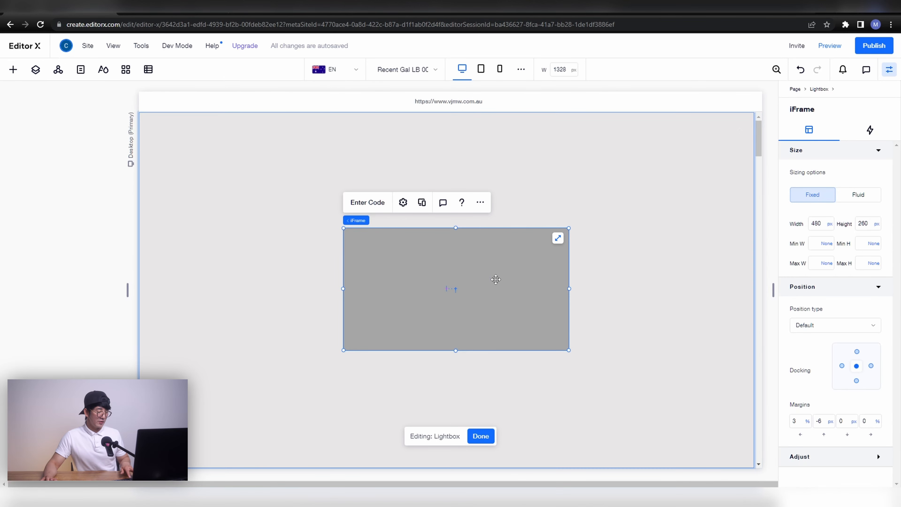
{"action": "left_click", "coordinate": [362, 203]}
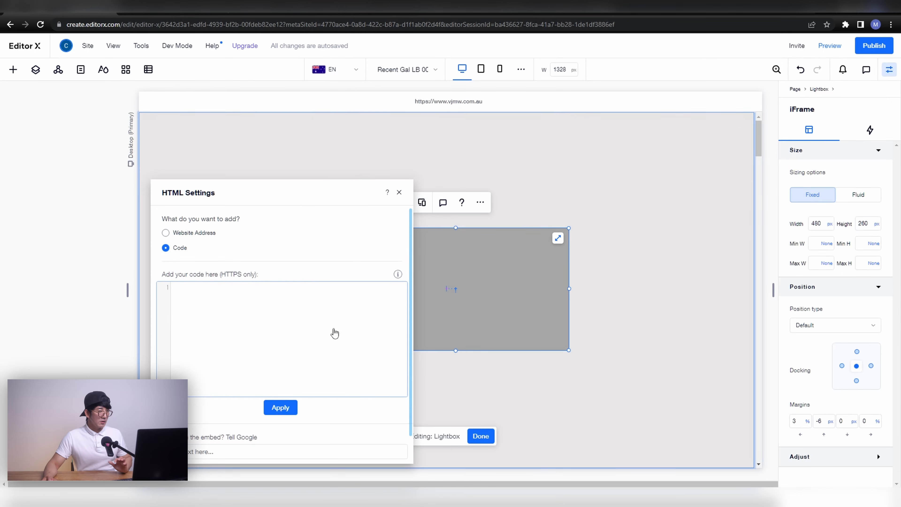
{"action": "left_click", "coordinate": [310, 323]}
{"action": "type", "text": "<iframe src=\"https://app.vectary.com/p/3XyX7rNxqBNJ6SekH3rpGg\" frameborder=\"0\" width=\"100%\" height=\"480\"></iframe>"}
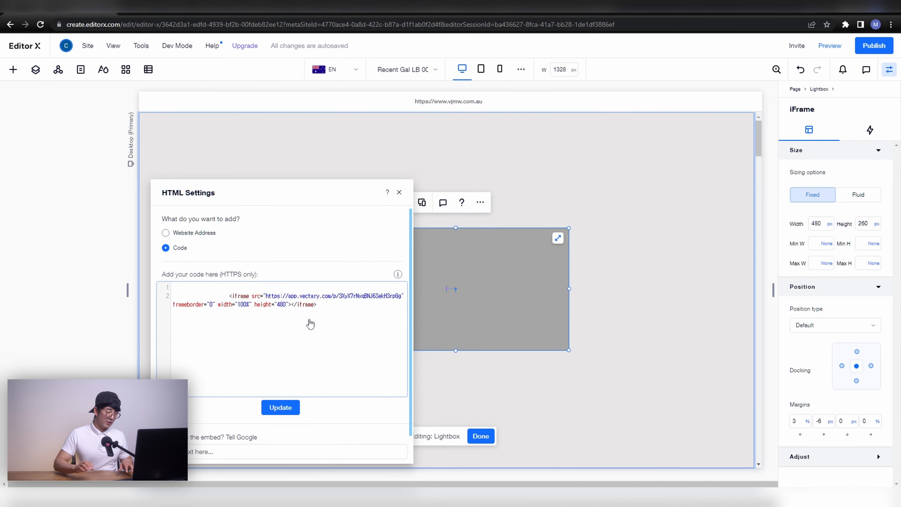
{"action": "double_click", "coordinate": [280, 304]}
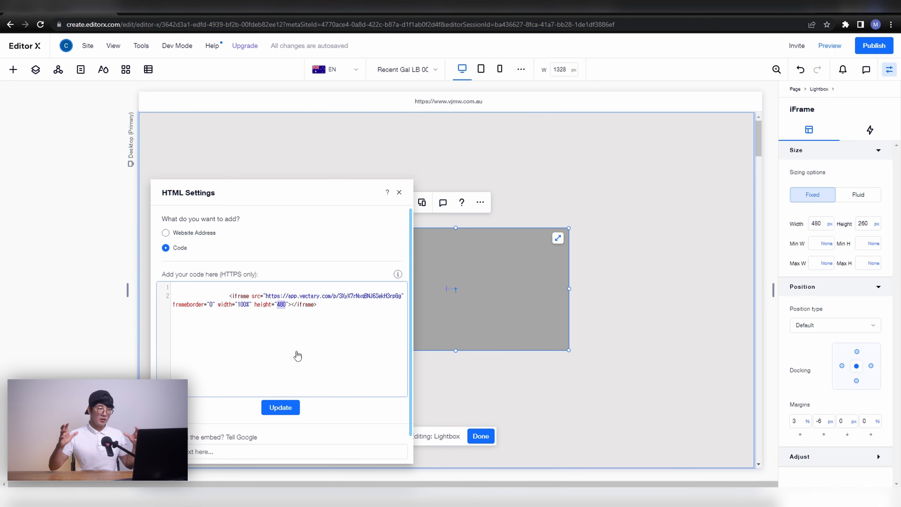
{"action": "type", "text": "100%"}
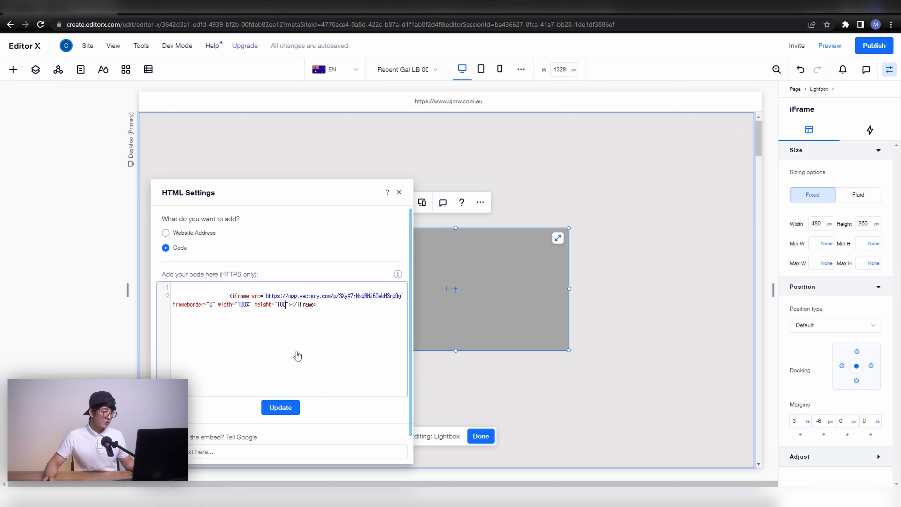
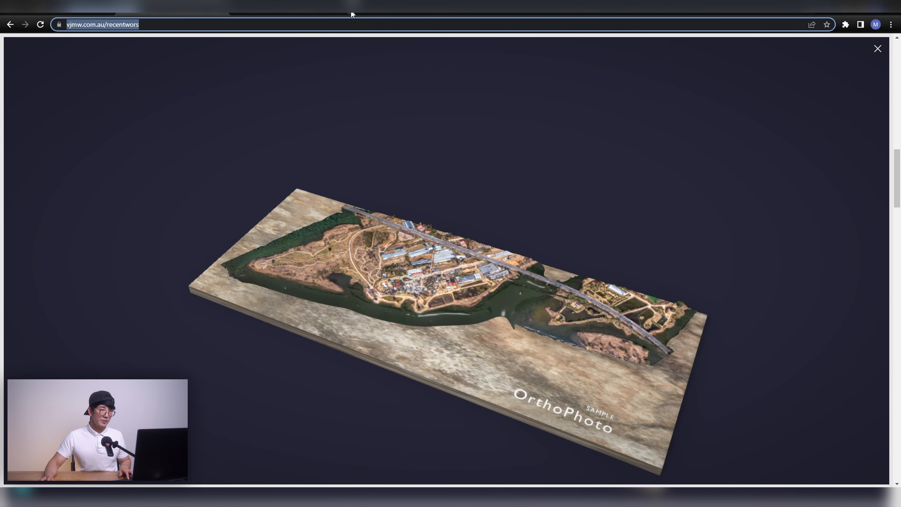
On the published vjmw.com.au site, close the orthophoto lightbox and orbit the embedded drone survey model to view it from above.
{"action": "left_click", "coordinate": [141, 29]}
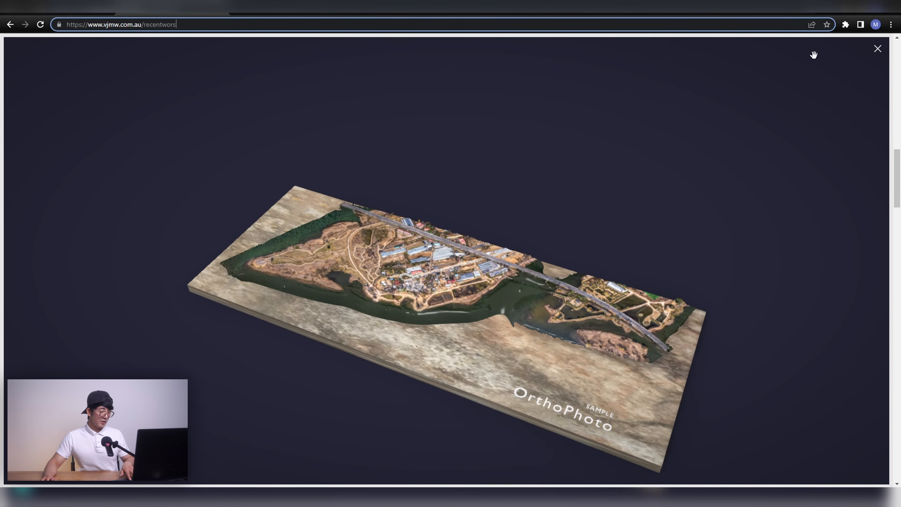
{"action": "left_click", "coordinate": [877, 50]}
{"action": "scroll", "coordinate": [403, 210], "scroll_direction": "up", "scroll_amount": 5}
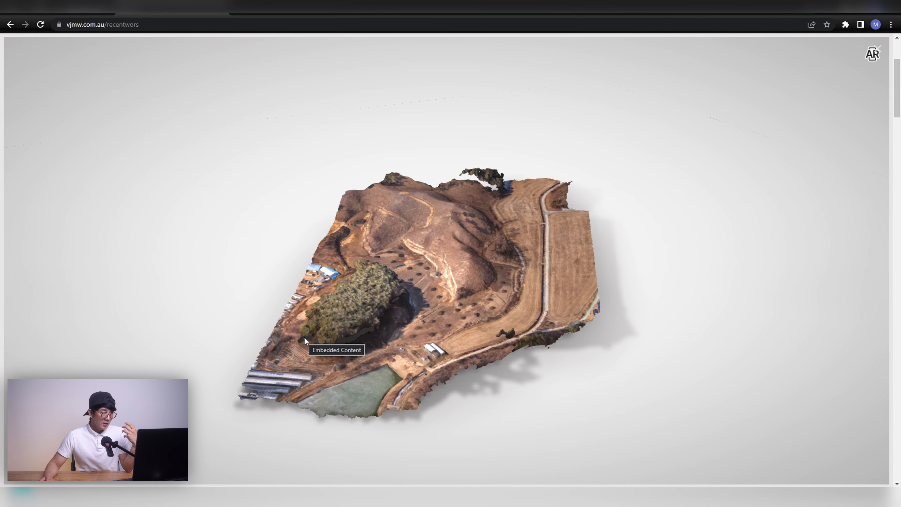
{"action": "left_click_drag", "start_coordinate": [533, 227], "coordinate": [390, 310]}
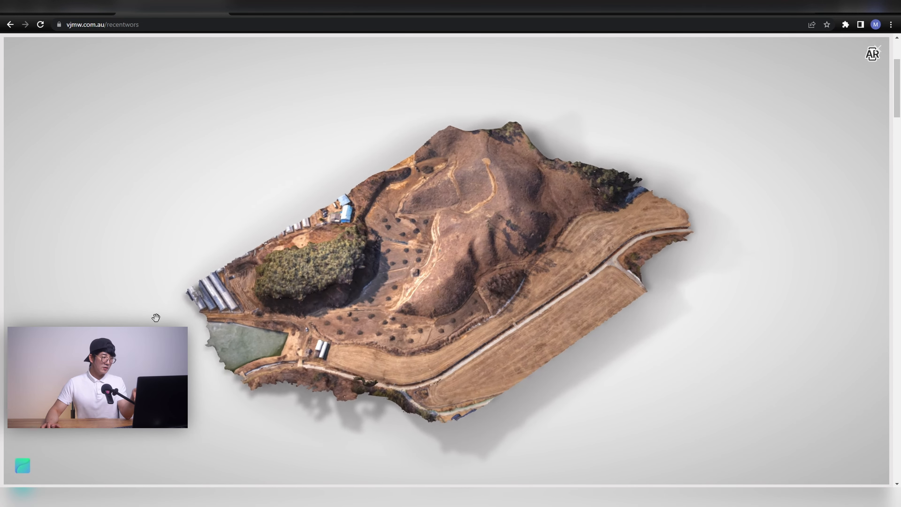
Clone the DN SURVEY TEST 01 project through the embedded viewer's project link and open the clone for editing in Vectary.
{"action": "mouse_move", "coordinate": [24, 470]}
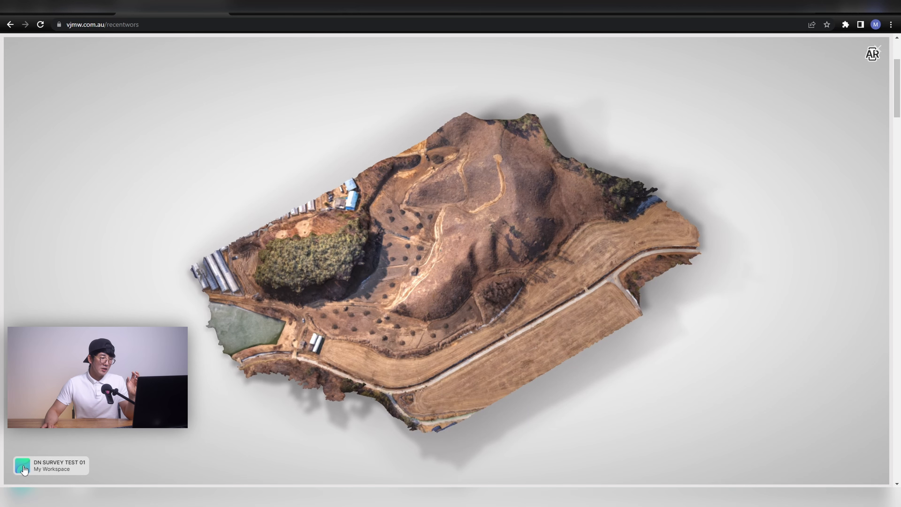
{"action": "left_click", "coordinate": [23, 467]}
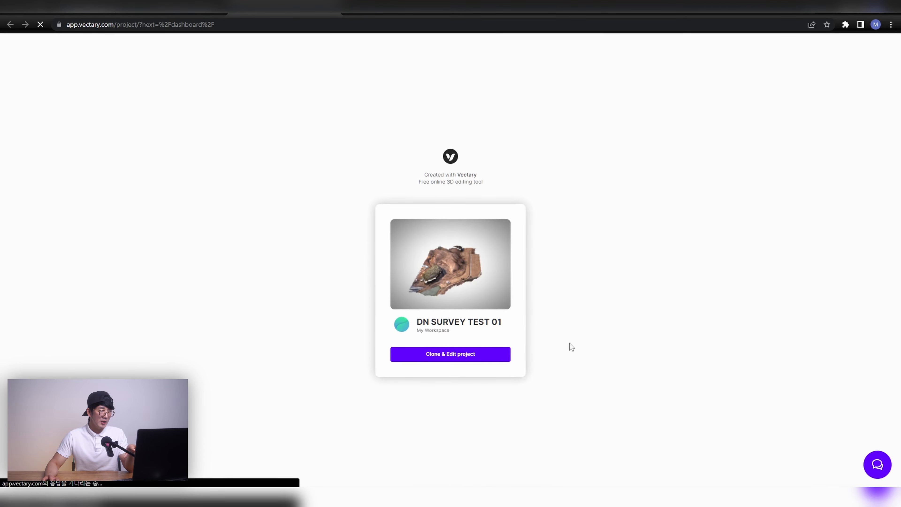
{"action": "left_click", "coordinate": [442, 356]}
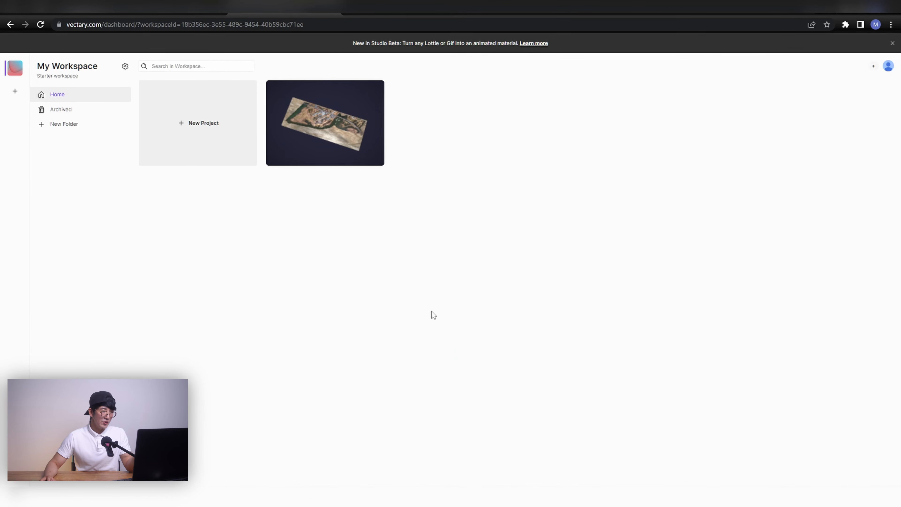
{"action": "left_click", "coordinate": [374, 156]}
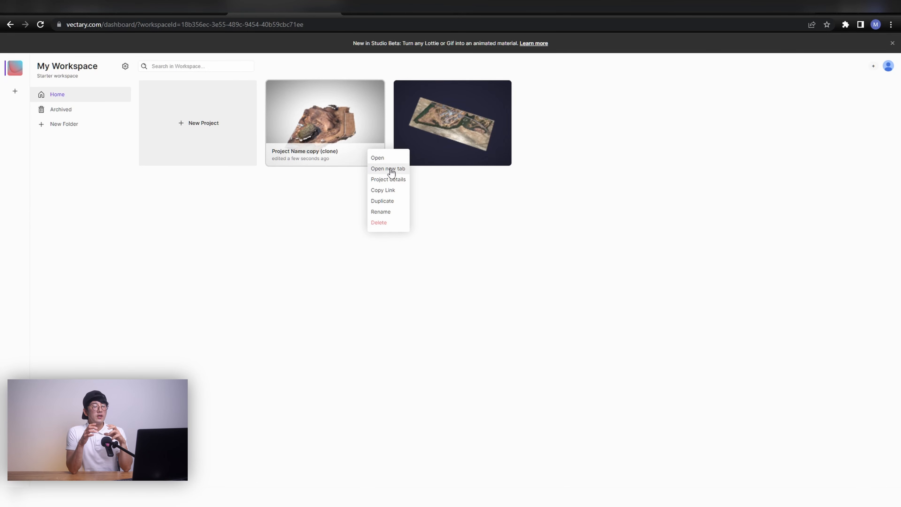
{"action": "left_click", "coordinate": [351, 117]}
{"action": "double_click", "coordinate": [352, 120]}
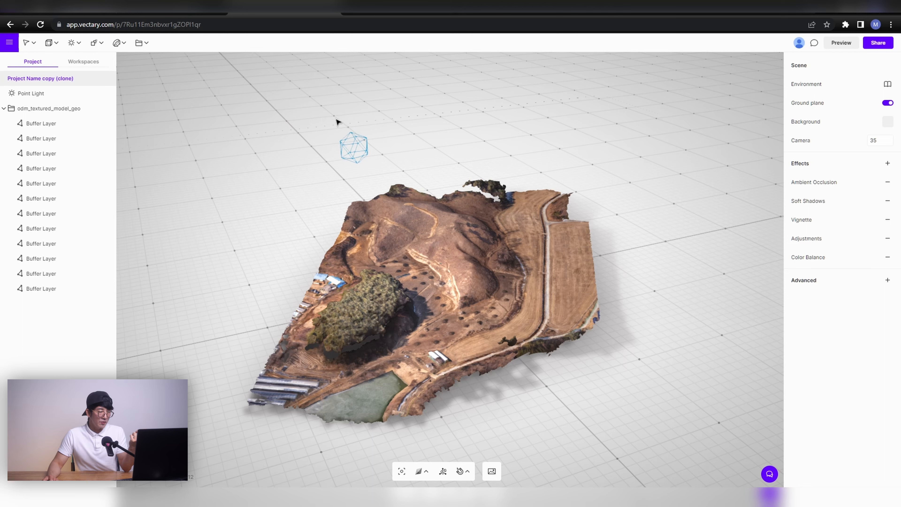
Examine the cloned terrain model from directly above, checking its textured group and surroundings.
{"action": "left_click", "coordinate": [459, 269]}
{"action": "left_click", "coordinate": [631, 320]}
{"action": "left_click_drag", "start_coordinate": [529, 403], "coordinate": [724, 345]}
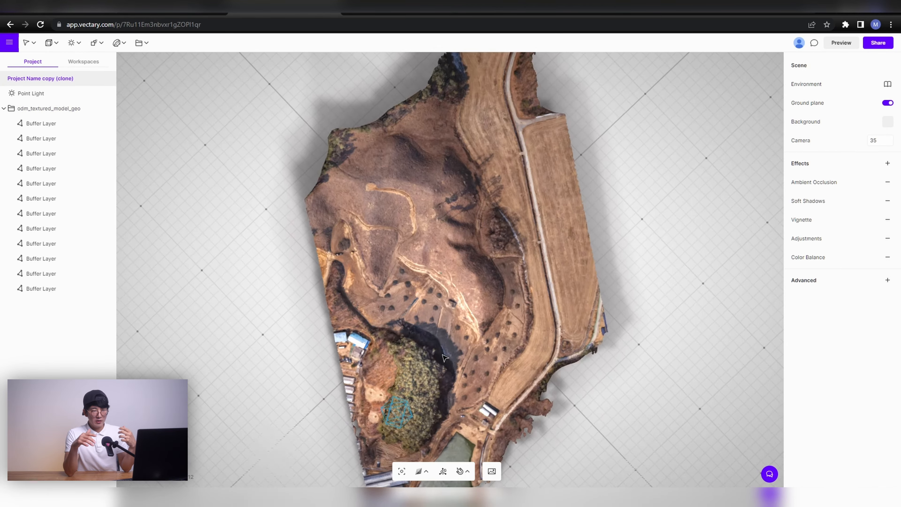
{"action": "left_click_drag", "start_coordinate": [445, 358], "coordinate": [381, 335]}
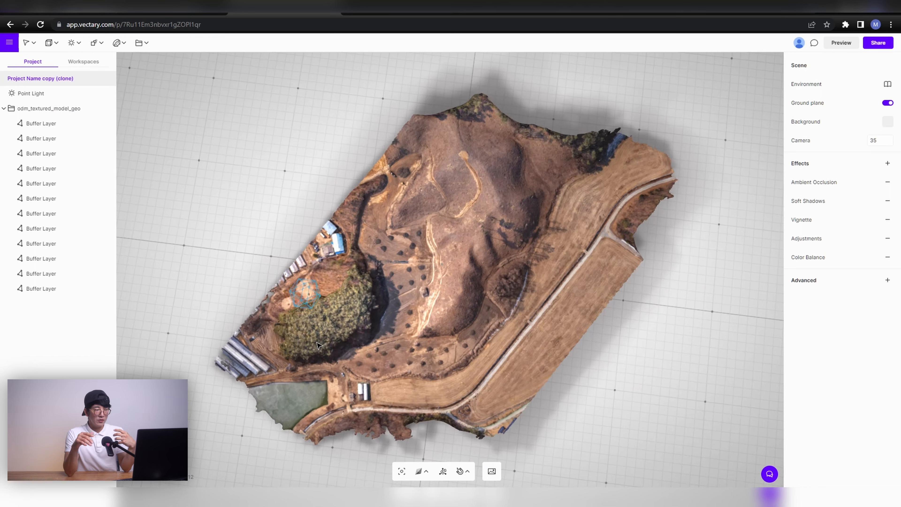
{"action": "left_click", "coordinate": [382, 335]}
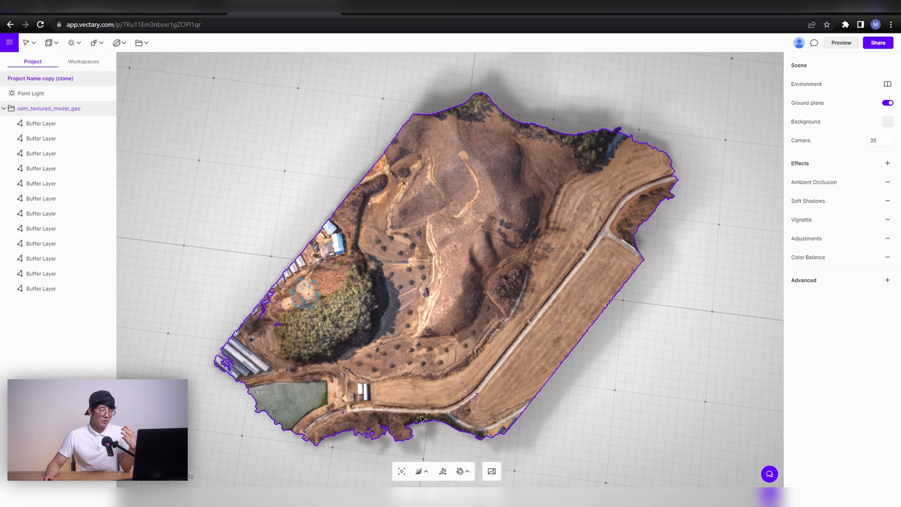
{"action": "scroll", "coordinate": [493, 404], "scroll_direction": "down", "scroll_amount": 2}
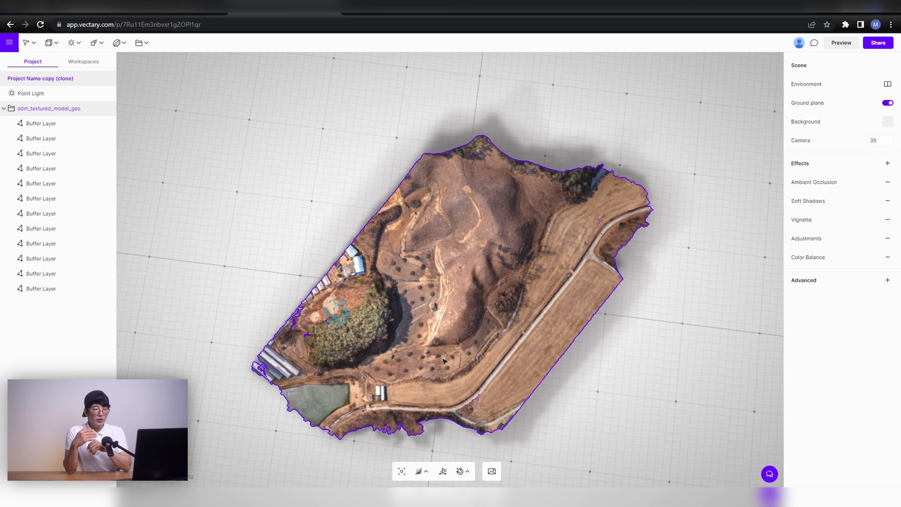
{"action": "left_click", "coordinate": [570, 391]}
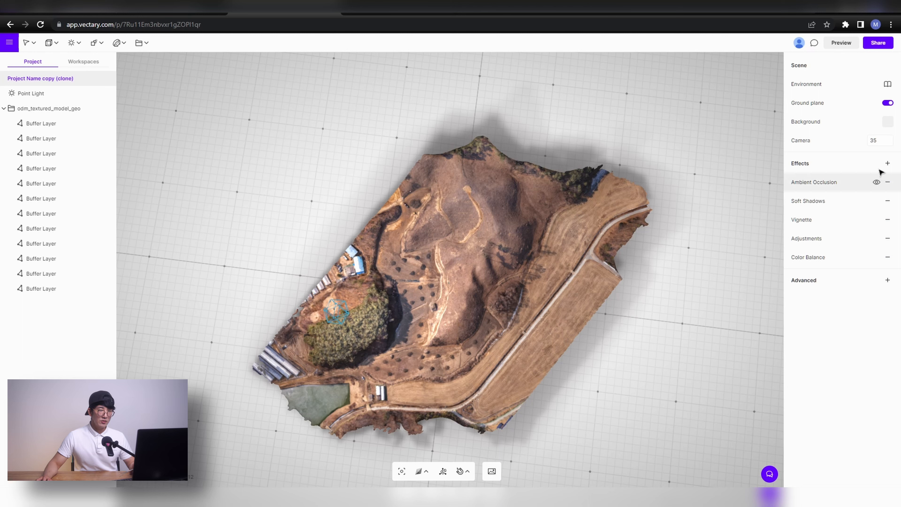
Show the additional effects available for the cloned scene.
{"action": "left_click", "coordinate": [888, 164]}
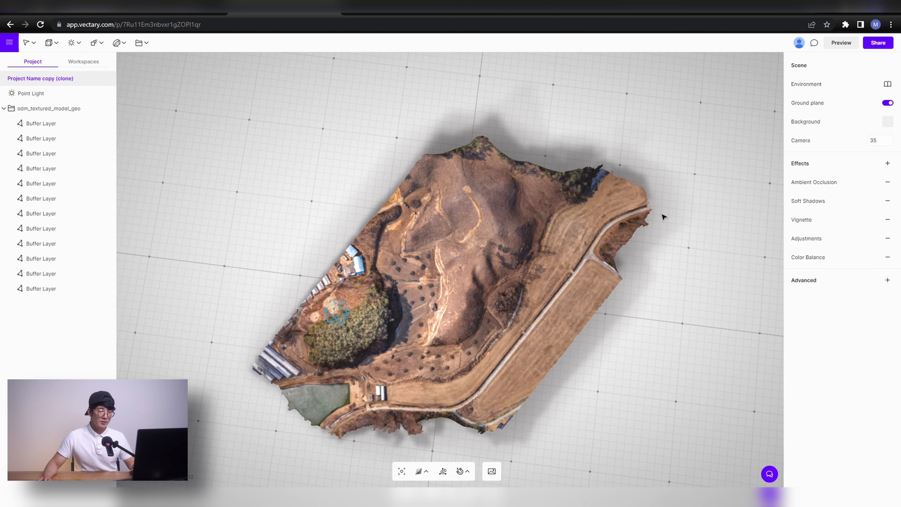
{"action": "left_click", "coordinate": [889, 165]}
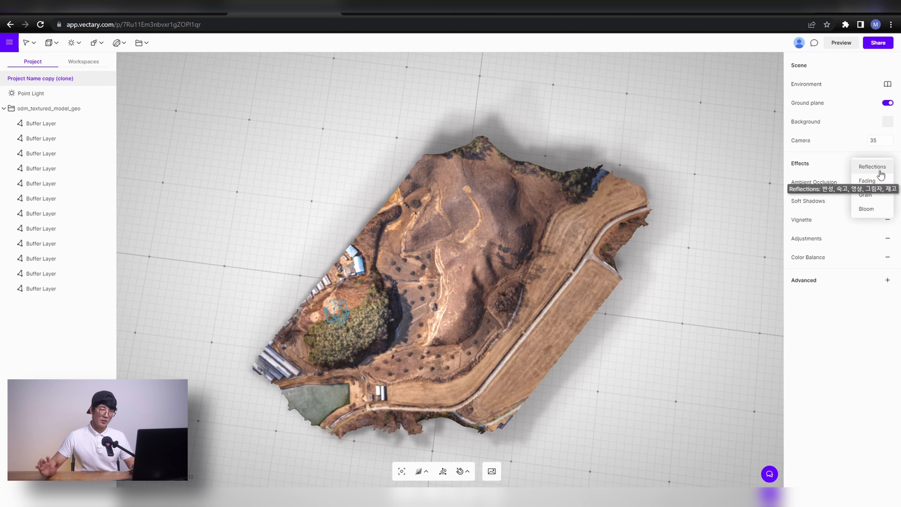